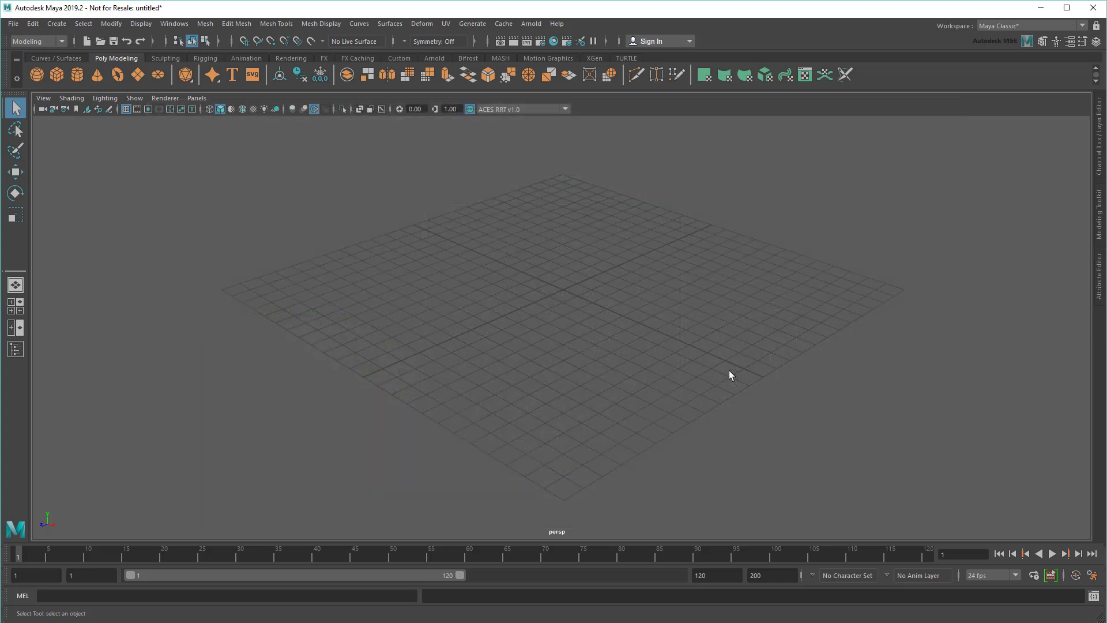
Centre the sphere in the viewport and deselect it.
left_click(37, 74)
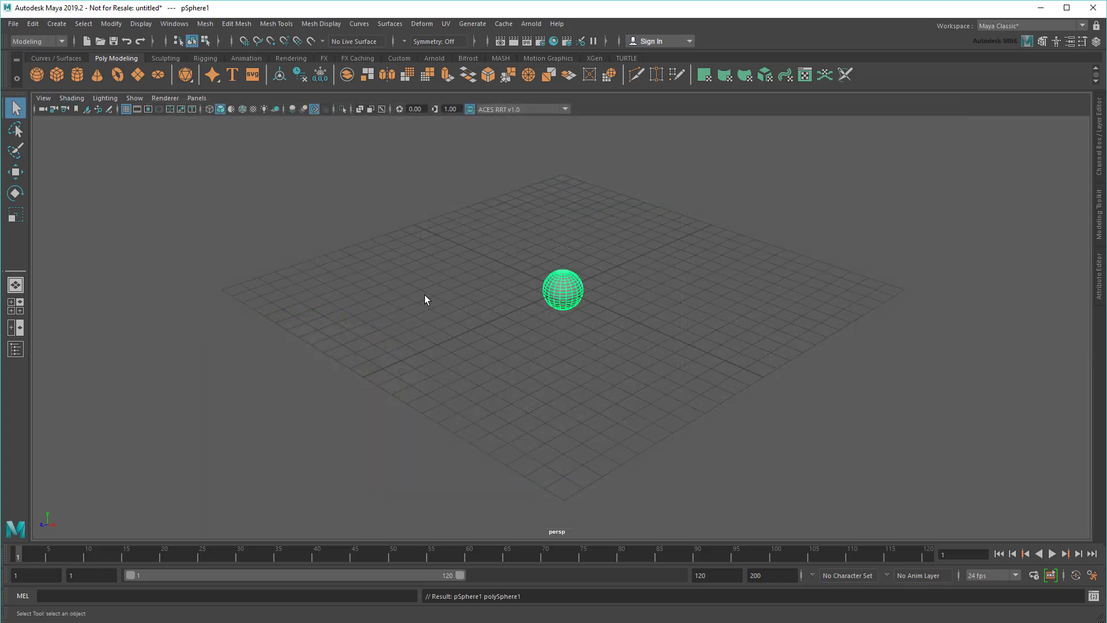
scroll(484, 310, "up", 3)
scroll(492, 313, "up", 2)
left_click_drag(493, 313, 686, 390, "alt")
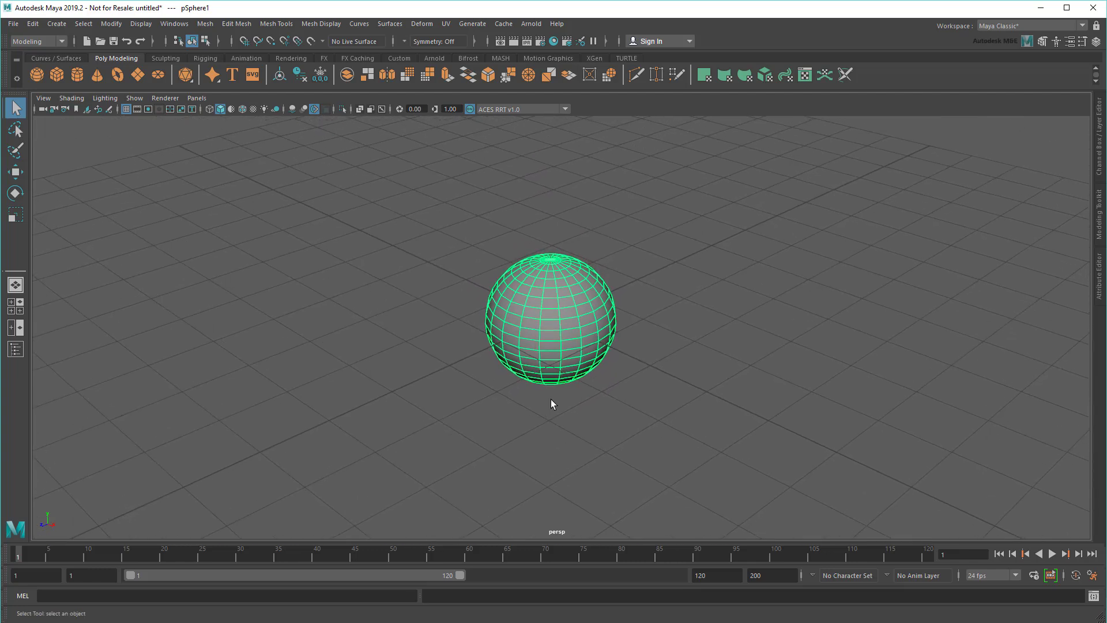
left_click(686, 386)
Create a new Bifrost graph and drag pSphere1 from the Outliner into it.
left_click(56, 23)
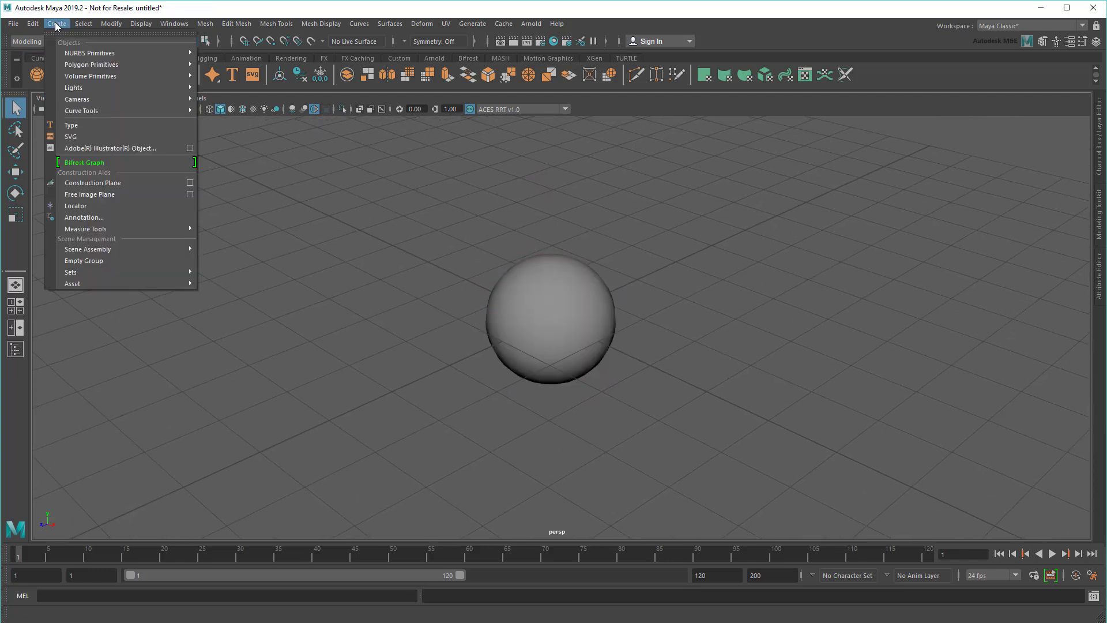
left_click(116, 163)
left_click(22, 349)
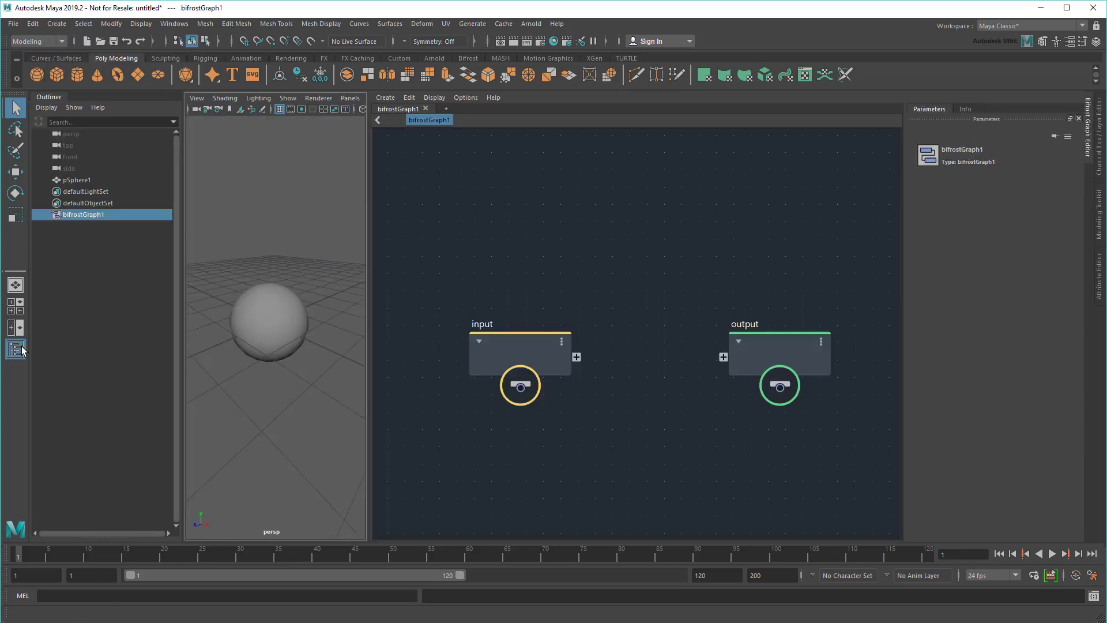
left_click(75, 180)
left_click_drag(486, 208, 413, 226)
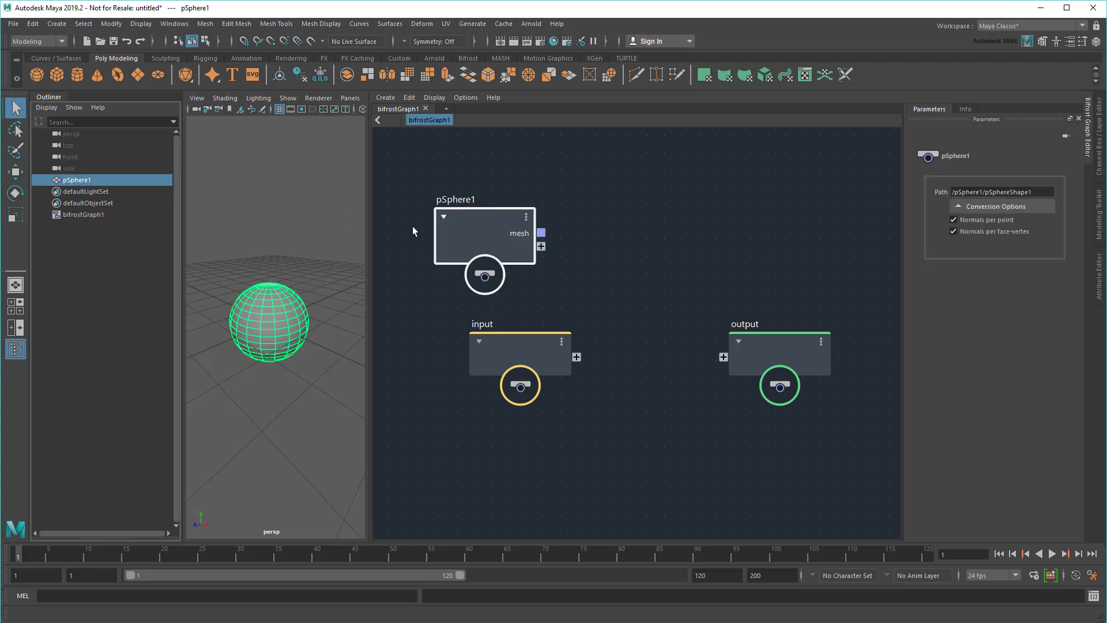
left_click(15, 349)
Delete the empty input node and arrange the pSphere1 and output nodes.
left_click(518, 346)
key("Delete")
left_click_drag(492, 212, 448, 302)
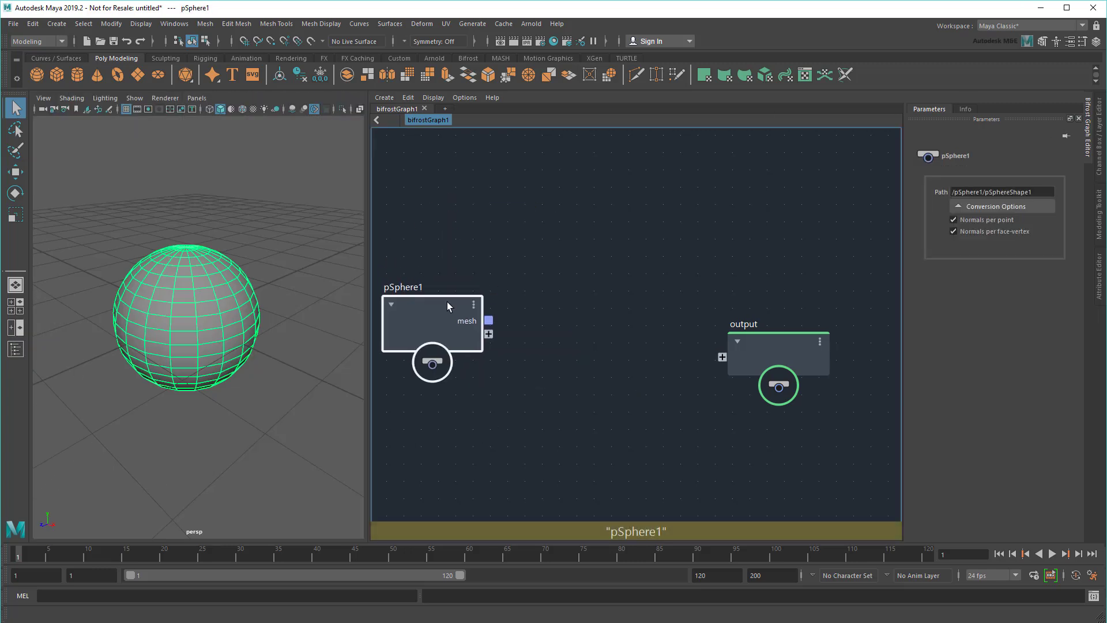
left_click_drag(794, 357, 831, 328)
left_click(645, 420)
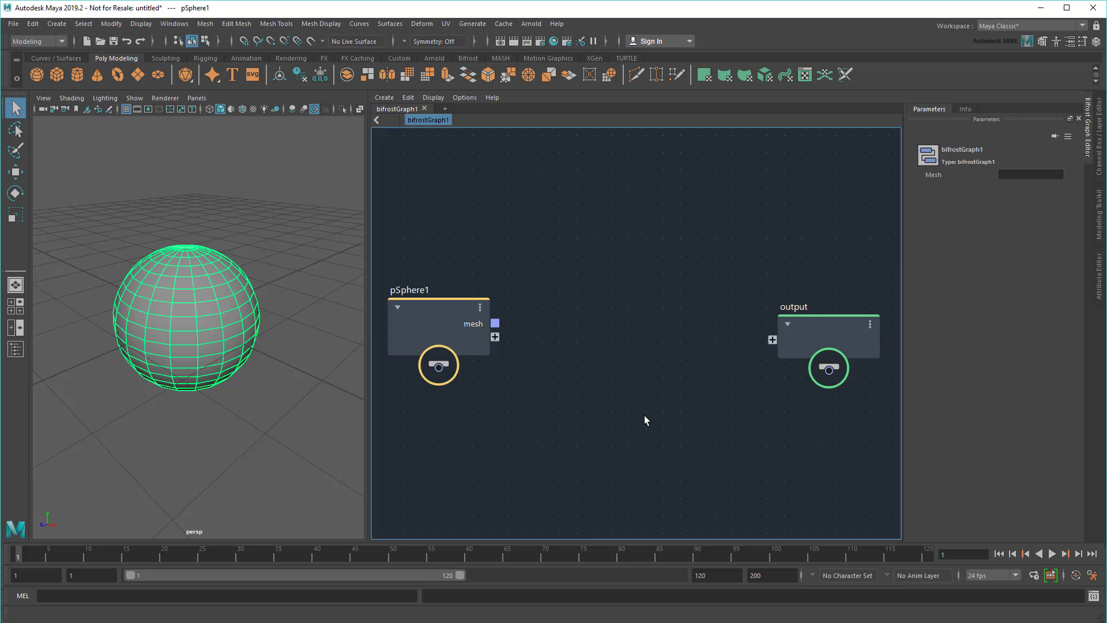
Add a generate_sample_locations node fed by the pSphere1 mesh.
key("Tab")
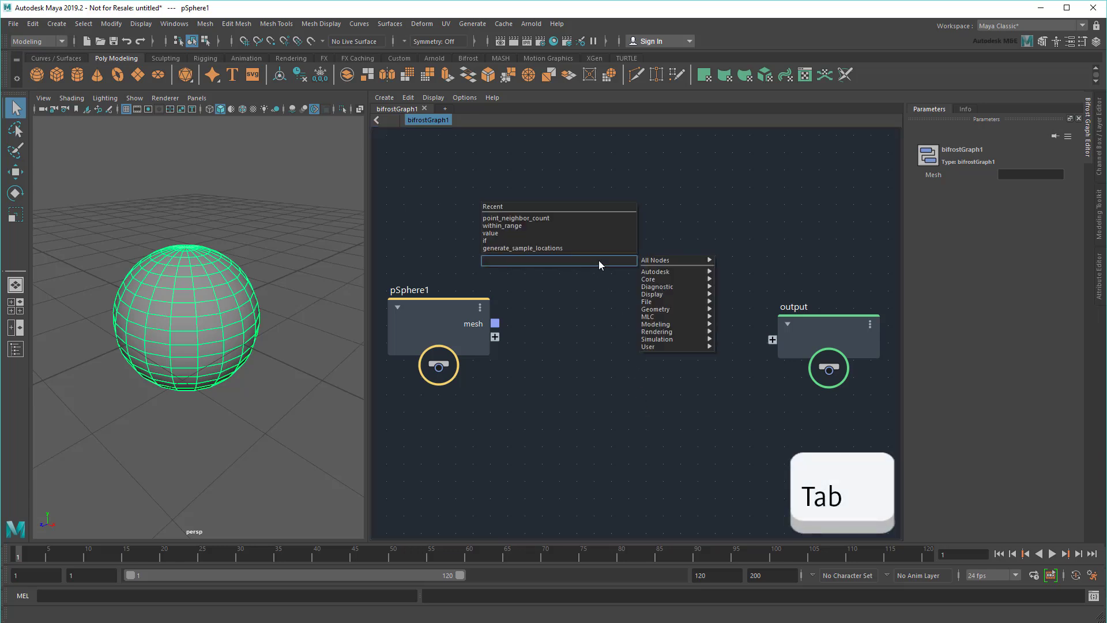
type("generate_sample")
key("Return")
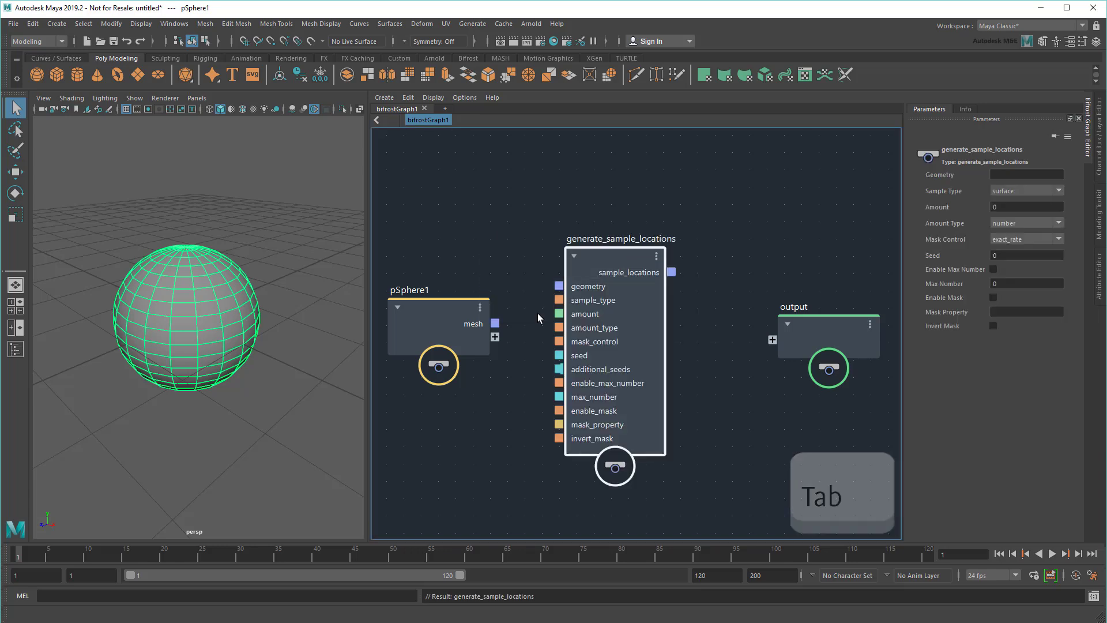
left_click_drag(494, 323, 559, 286)
key("a")
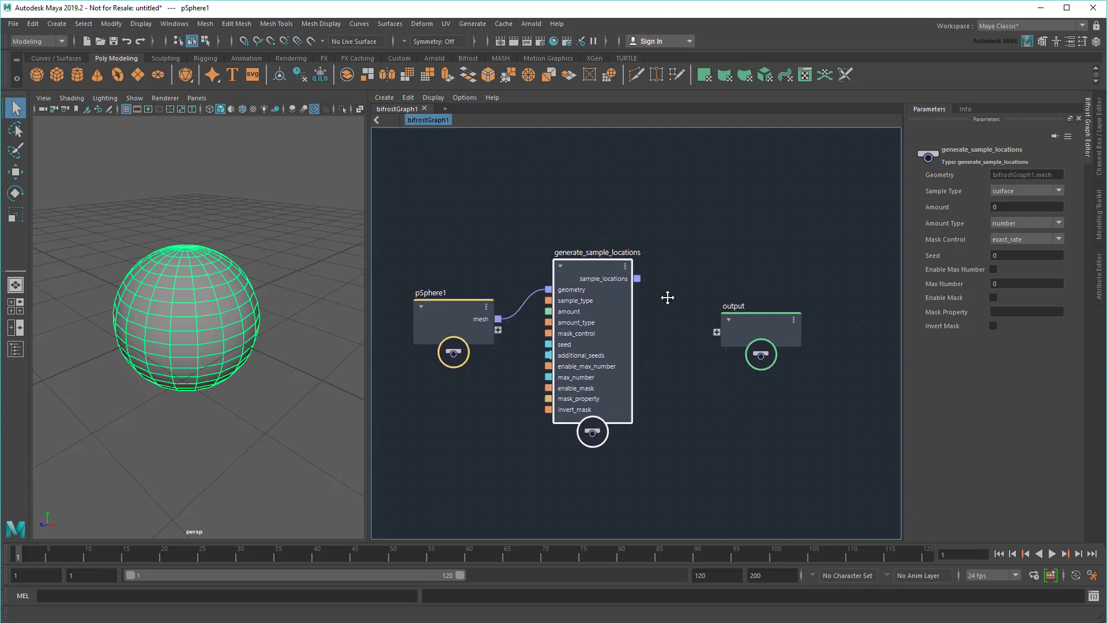
Add sample_property, wiring in the sphere mesh and sample_locations.
key("Tab")
type("sample")
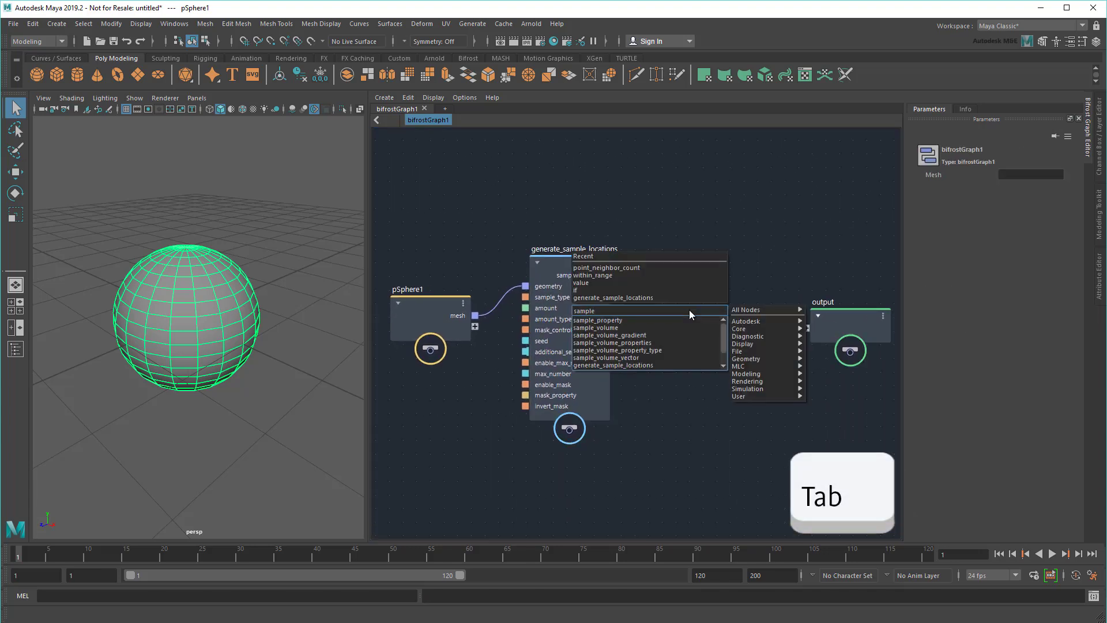
key("Down")
key("Return")
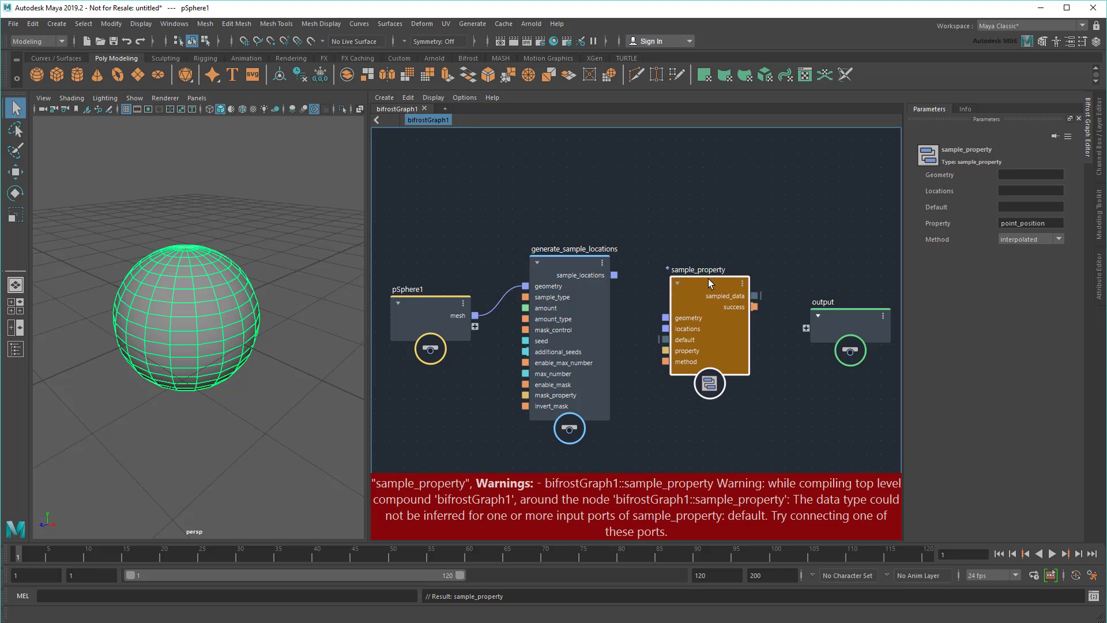
left_click_drag(709, 282, 707, 285)
left_click_drag(475, 315, 665, 321)
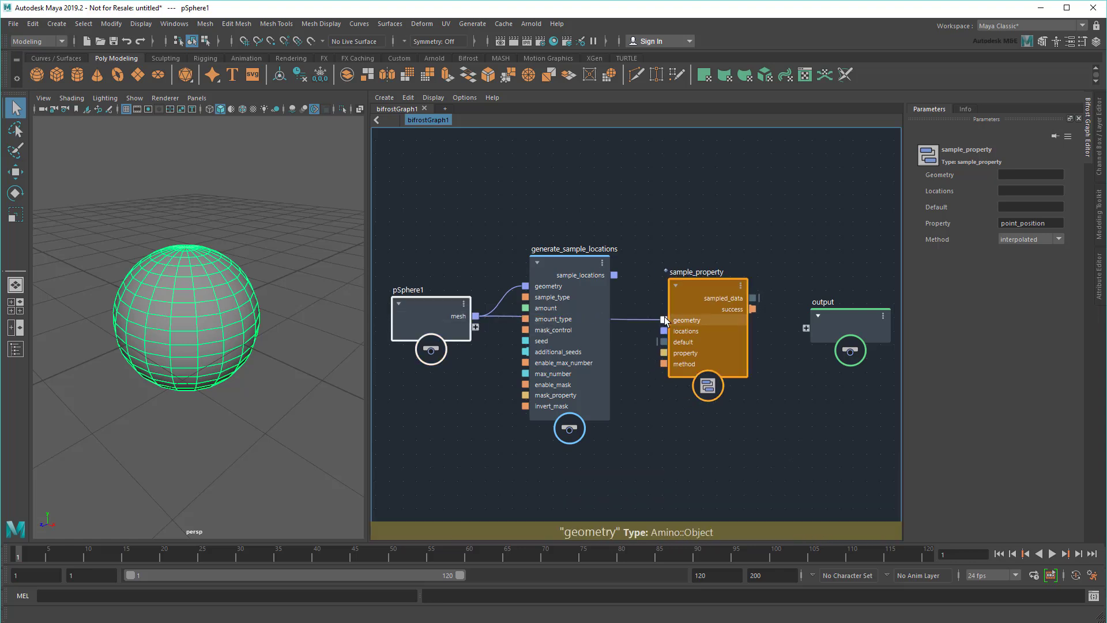
left_click_drag(614, 275, 664, 331)
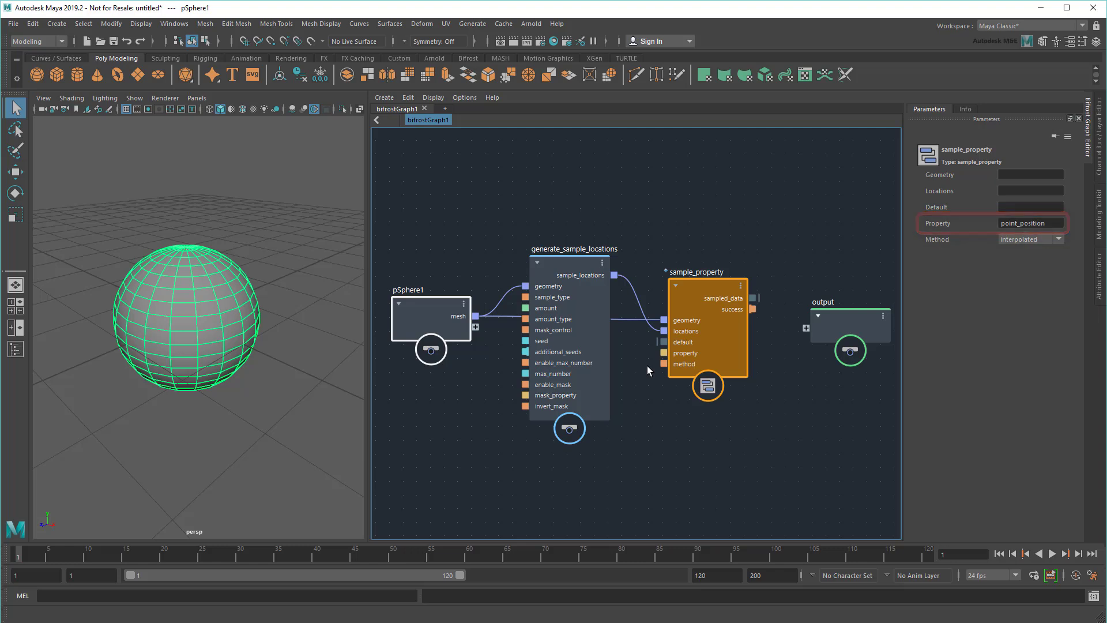
Give sample_property's default input a Vector float3 value node.
right_click(661, 345)
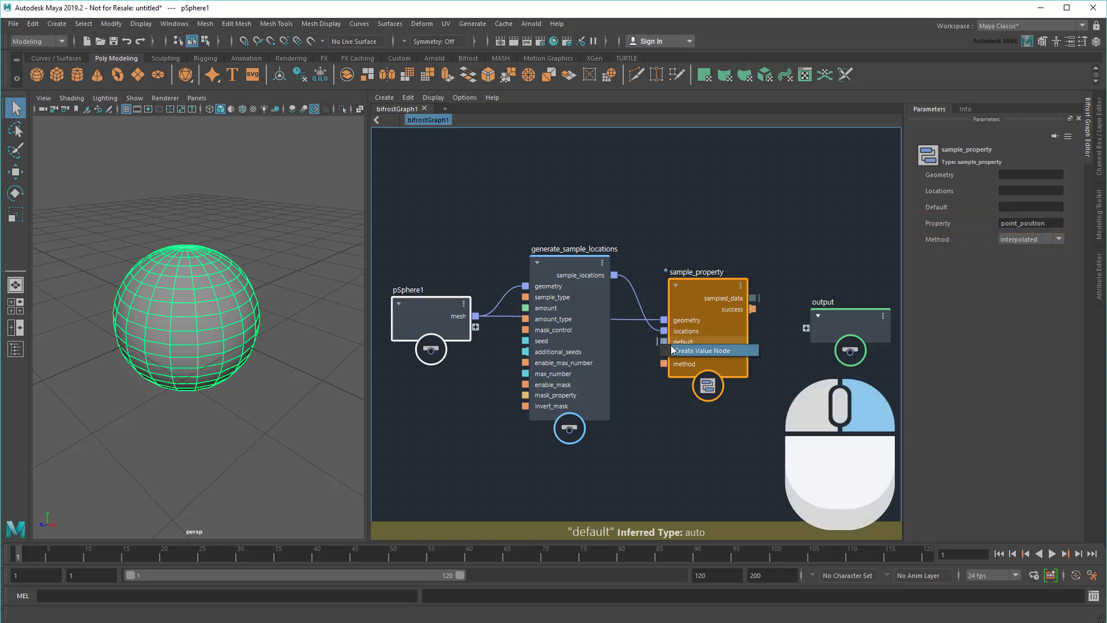
left_click(676, 350)
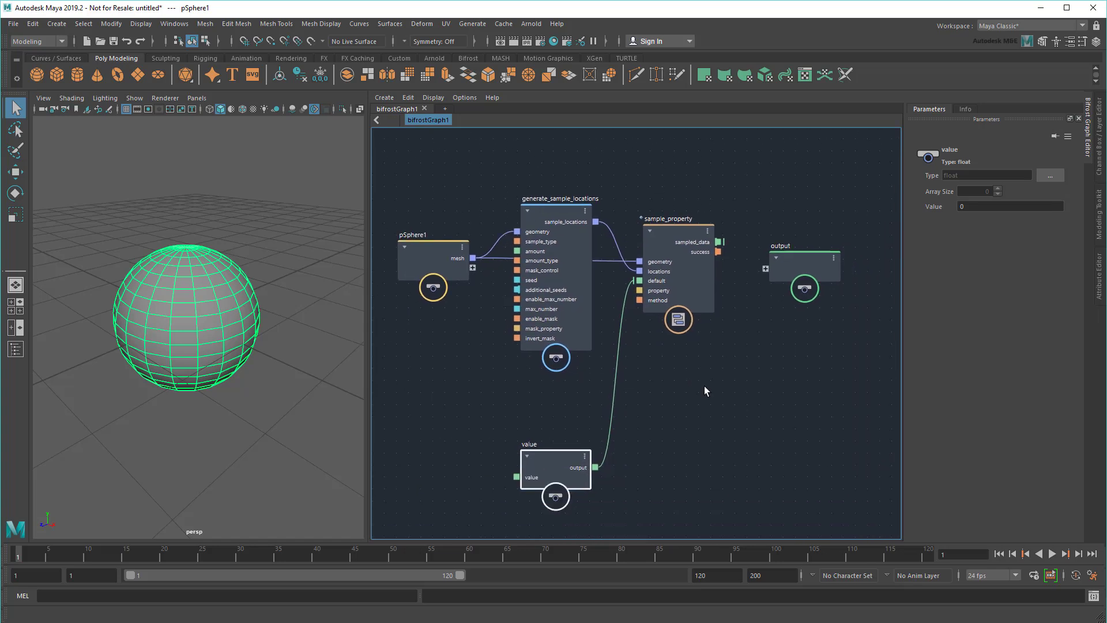
left_click(1055, 176)
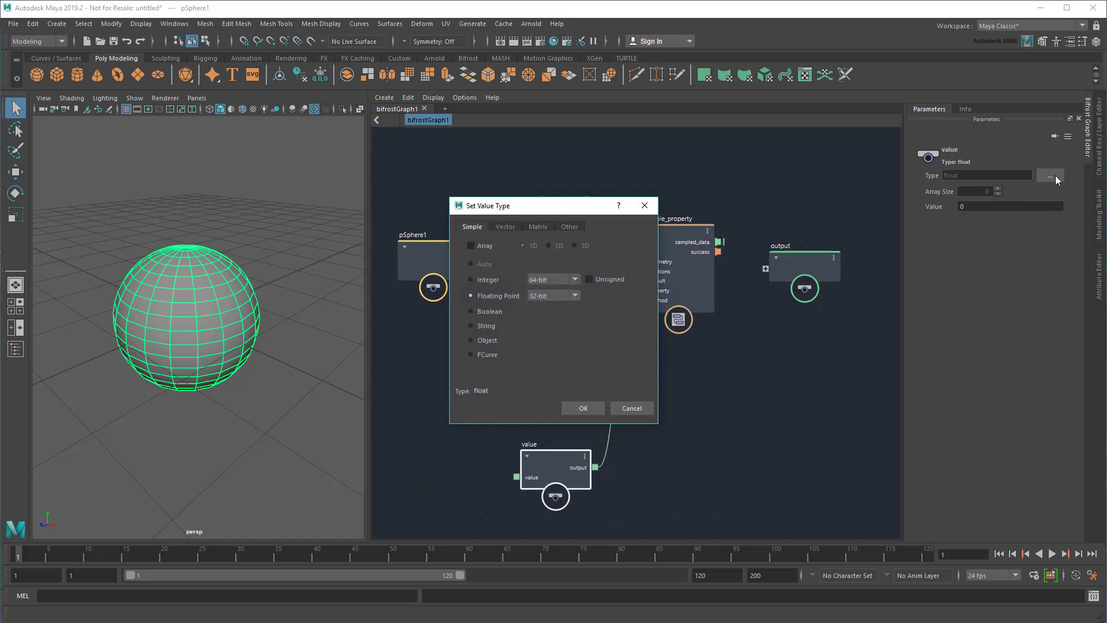
left_click(510, 226)
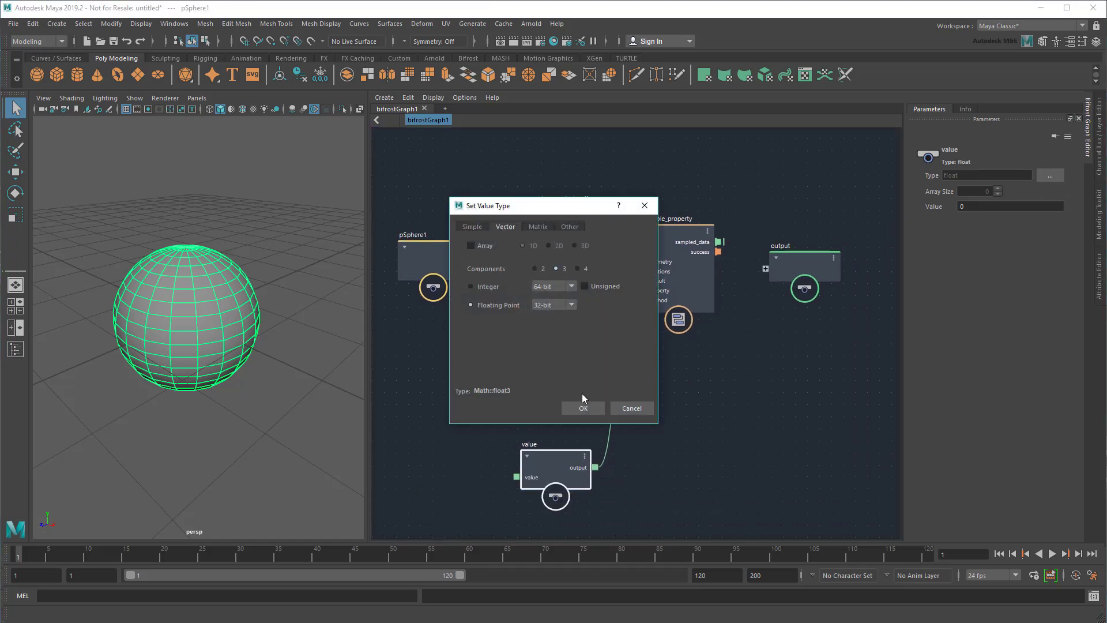
left_click(583, 410)
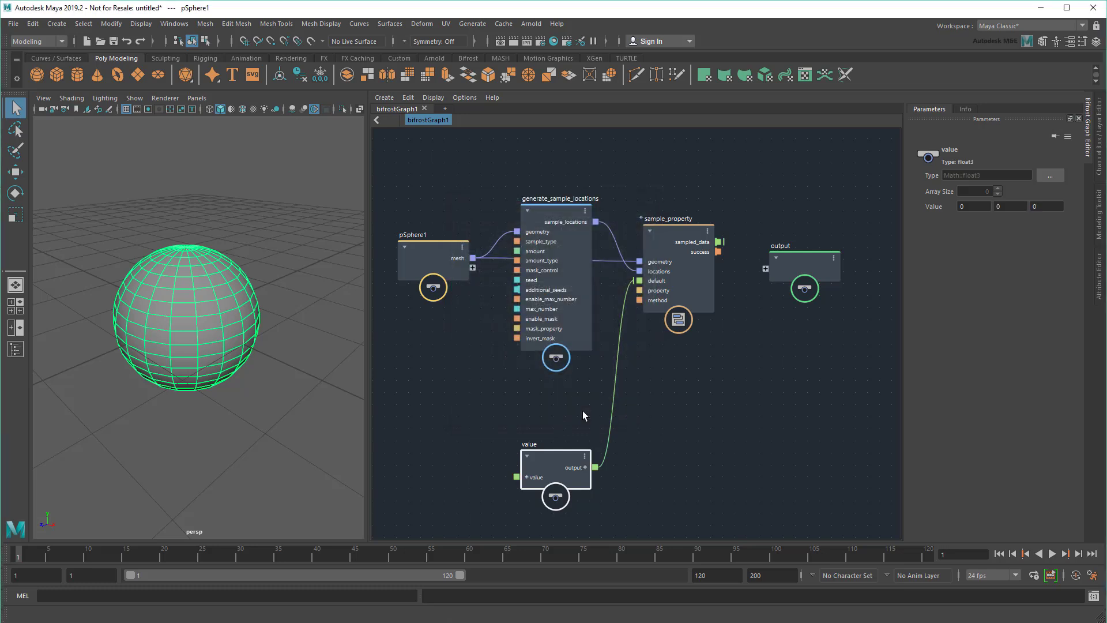
Add construct_points, feeding sampled_data into point_position and its points into the output.
scroll(582, 410, "down", 1)
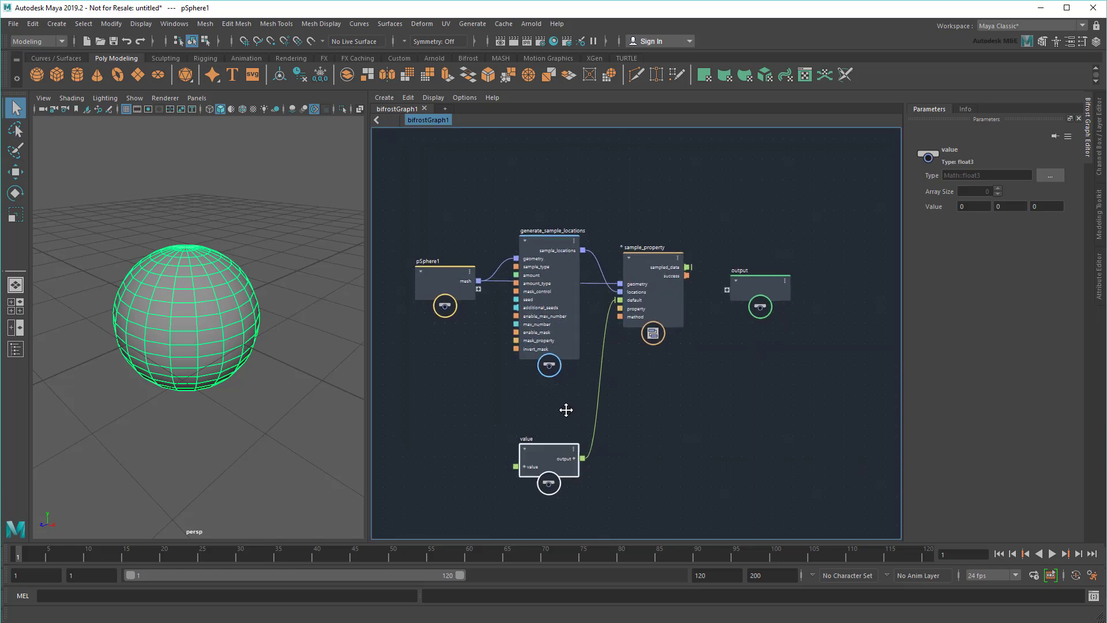
middle_click_drag(582, 411, 566, 408)
left_click_drag(765, 301, 862, 268)
key("Tab")
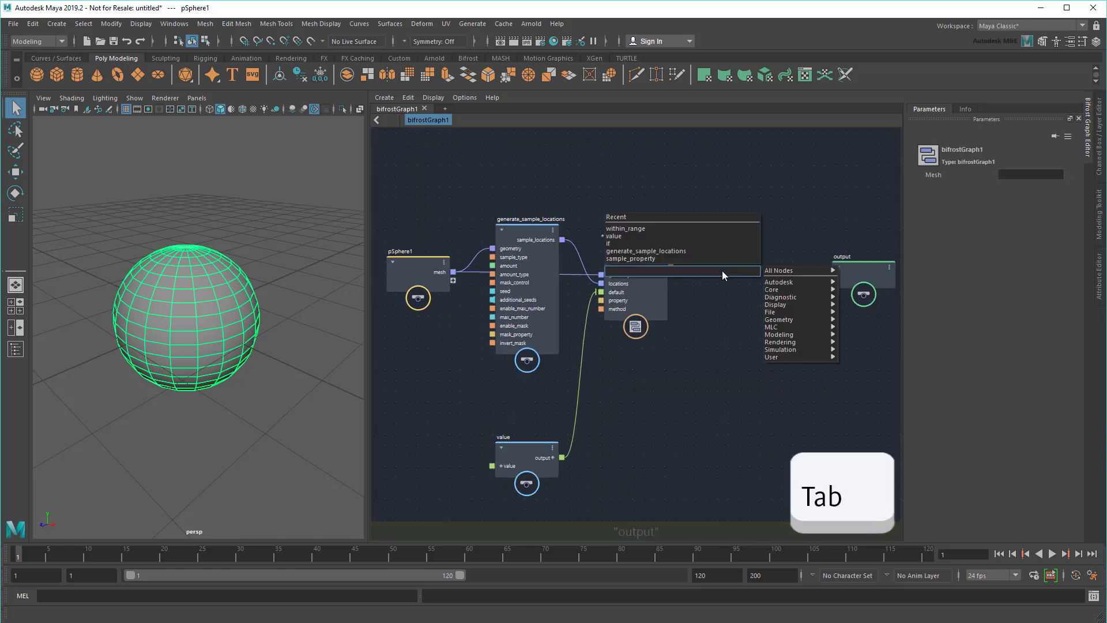
type("construct")
key("Down")
key("Return")
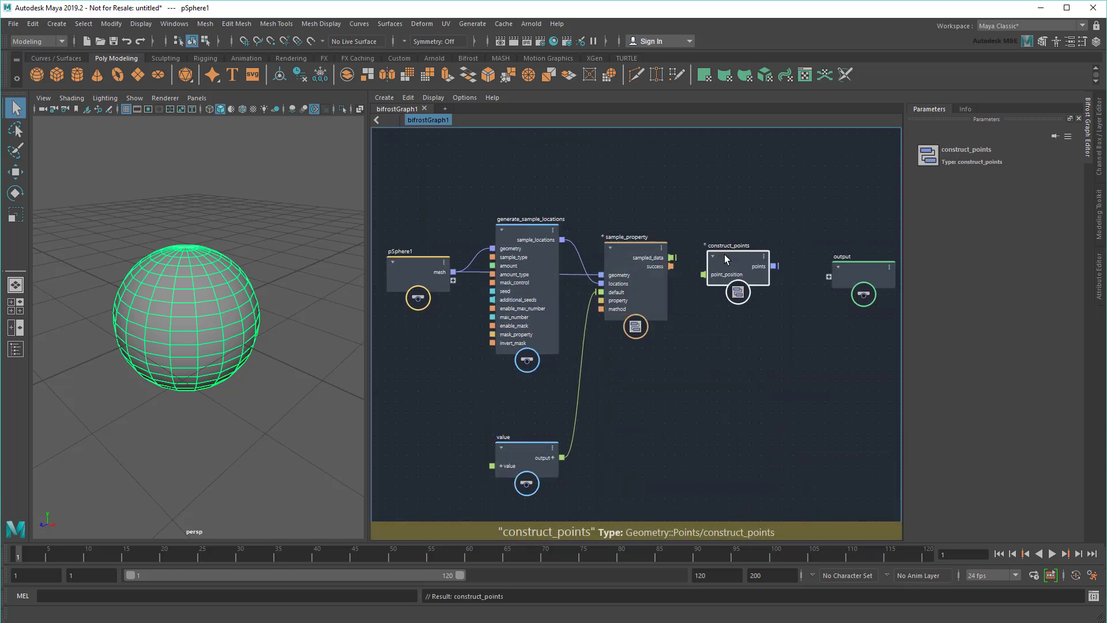
left_click_drag(671, 257, 703, 274)
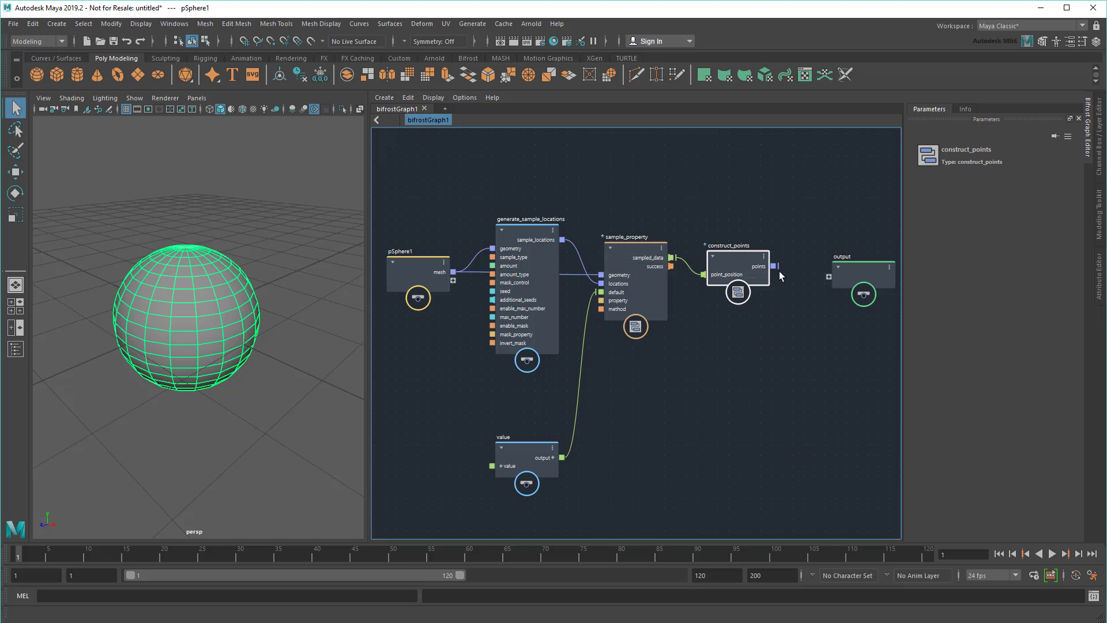
left_click_drag(777, 266, 825, 276)
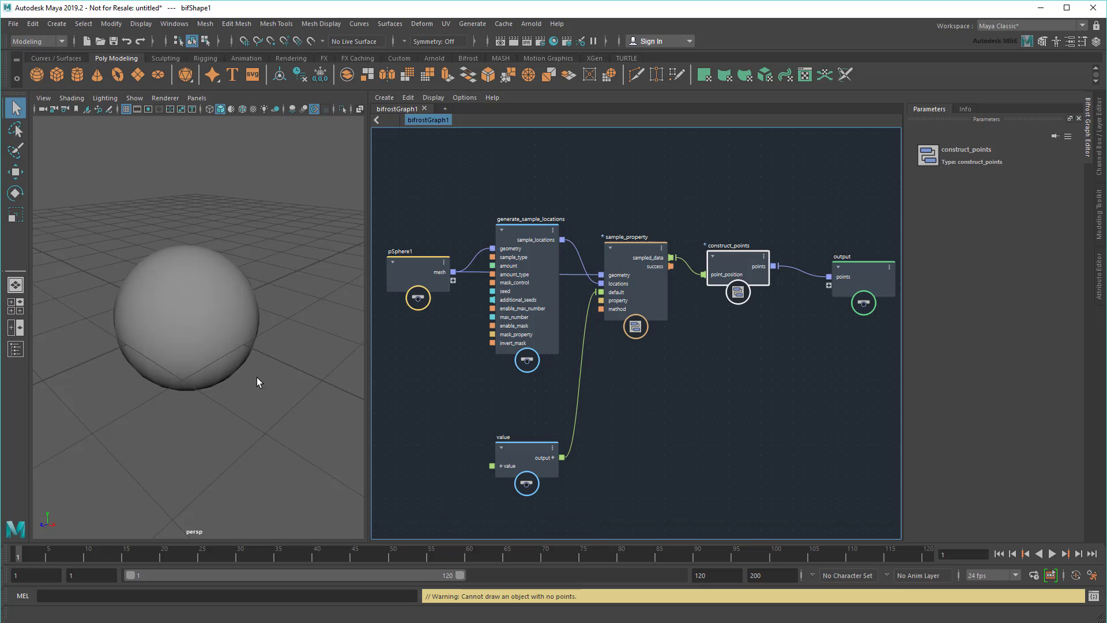
Set generate_sample_locations Amount to 1000.
mouse_move(217, 403)
left_mouse_down("alt")
mouse_move(312, 403)
mouse_move(164, 406)
mouse_move(219, 408)
left_mouse_up("alt")
left_click(514, 232)
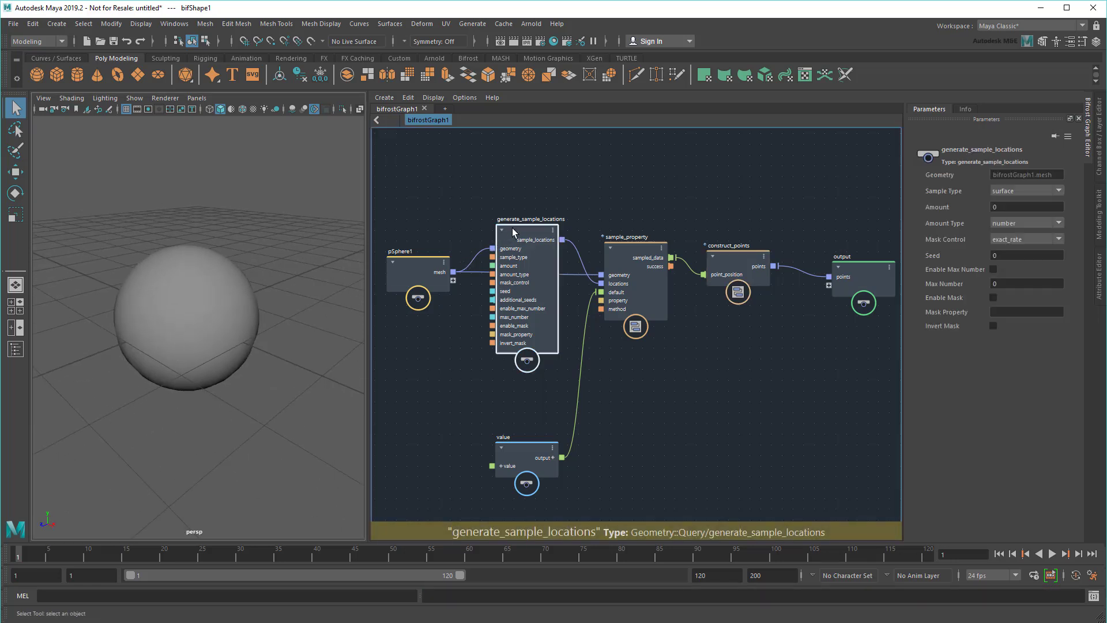
left_click(1003, 206)
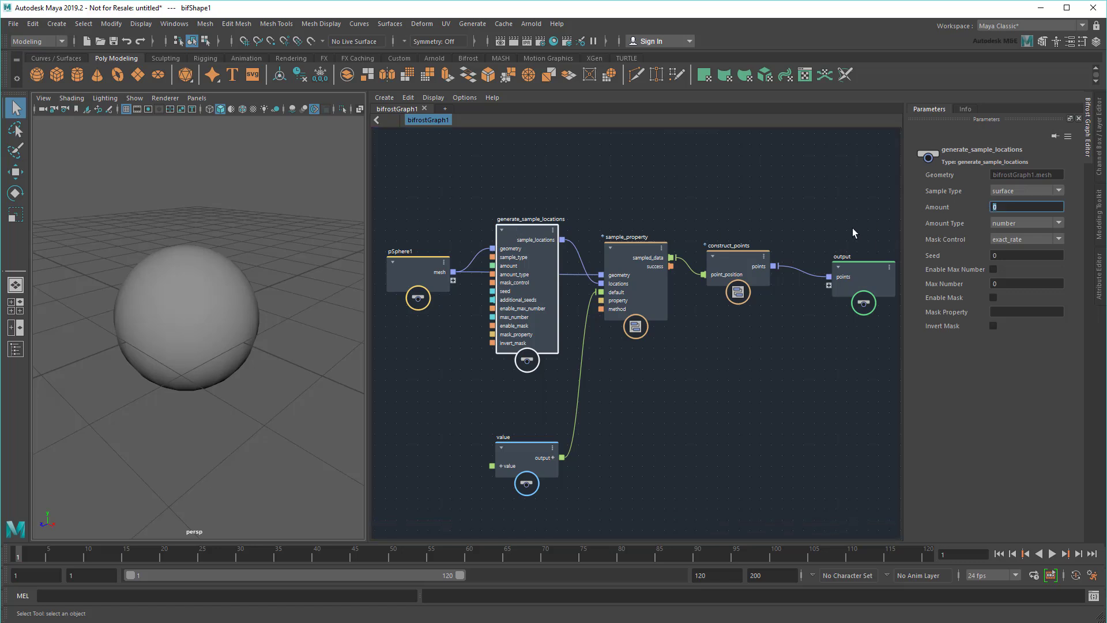
type("1000")
key("ctrl+h")
Hide the sphere and the ground grid so only the point cloud shows.
left_click(235, 357)
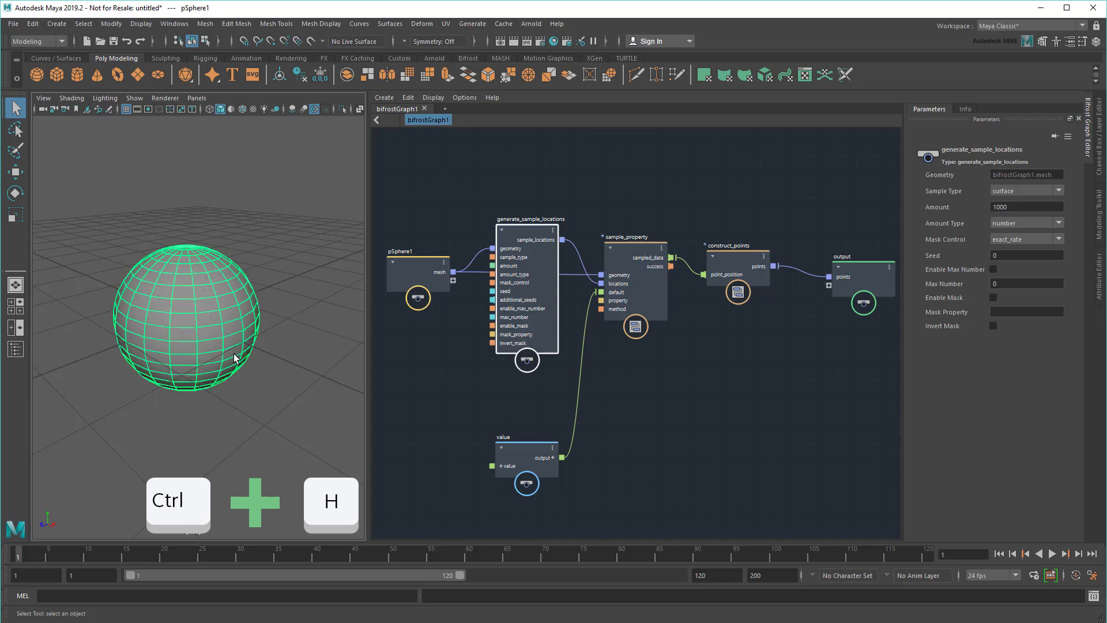
key("ctrl+h")
mouse_move(249, 379)
left_mouse_down("alt")
mouse_move(284, 355)
mouse_move(317, 366)
mouse_move(282, 367)
left_mouse_up("alt")
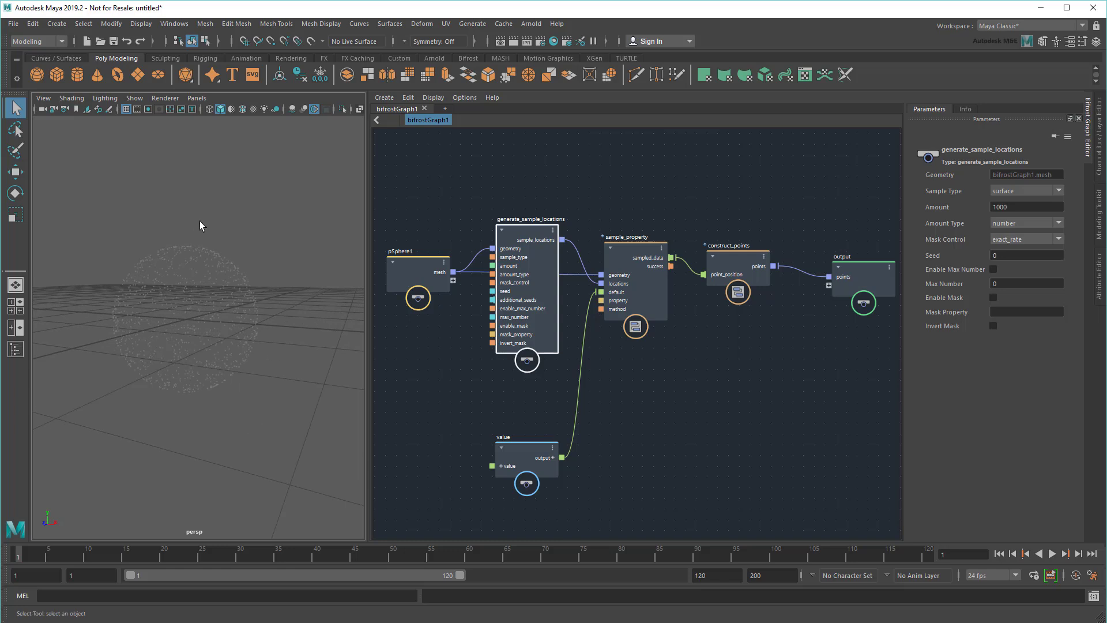
left_click(125, 109)
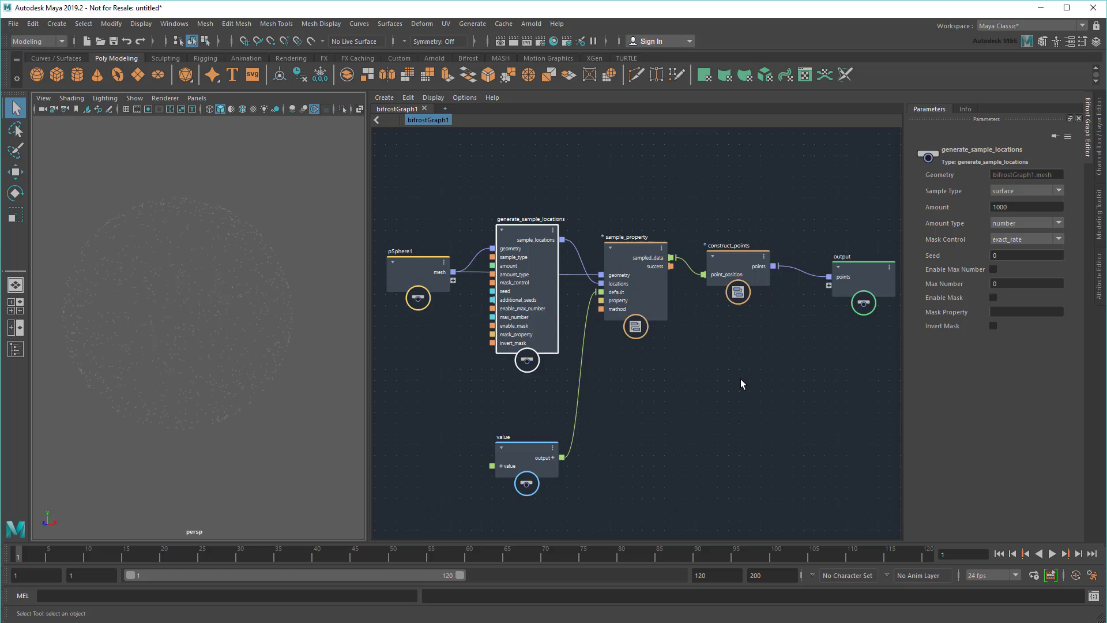
Insert a set_point_shape node between construct_points and the output.
key("Tab")
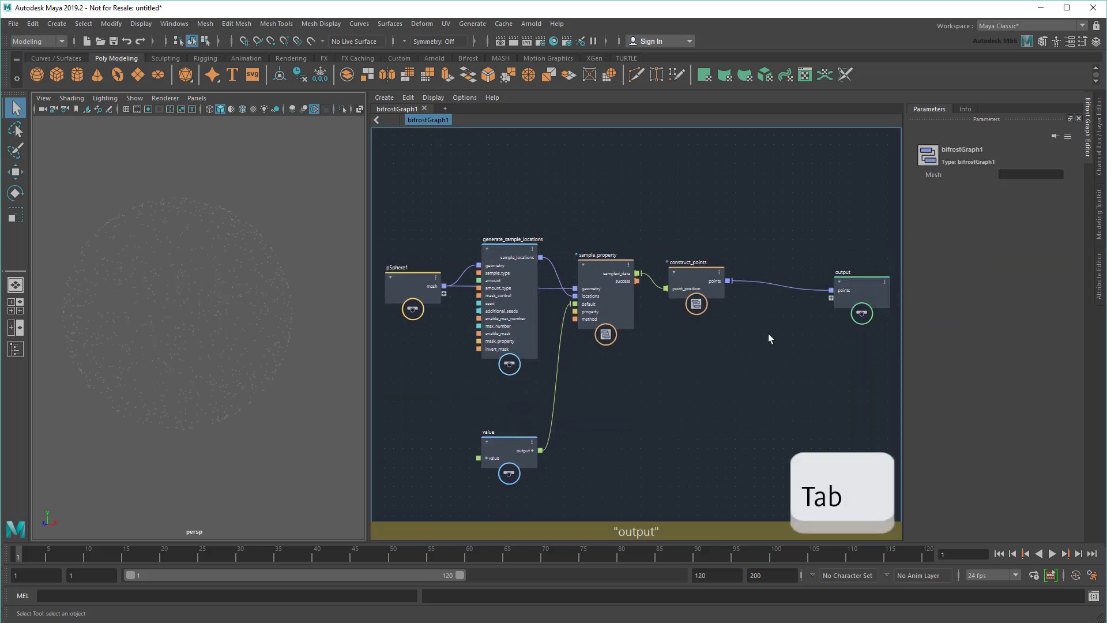
key("Tab")
type("set_point")
left_click(748, 313)
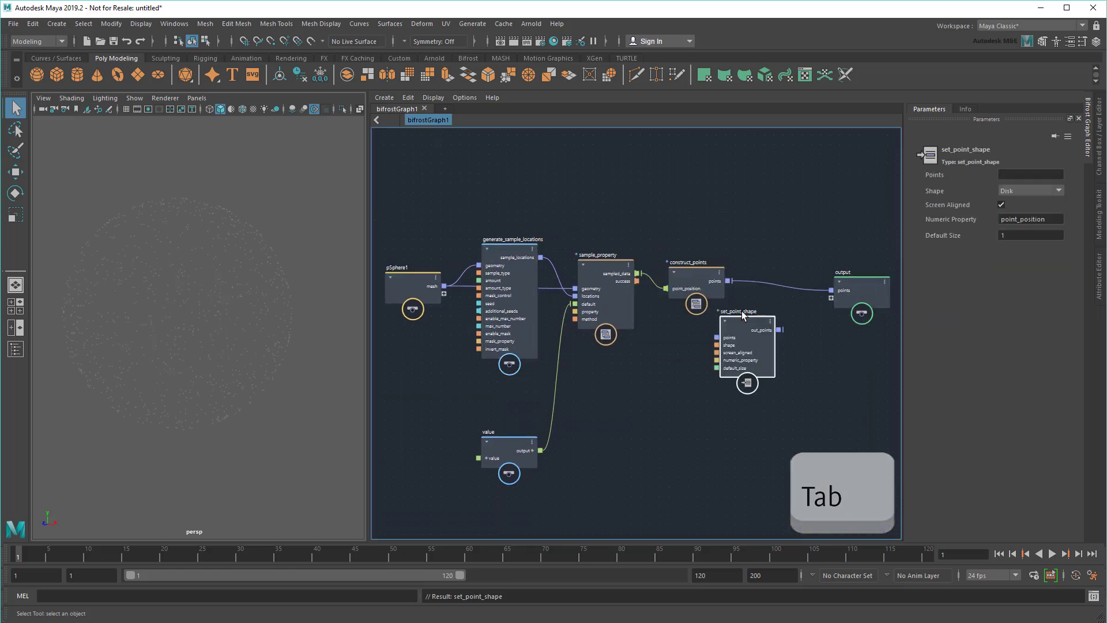
mouse_move(742, 310)
left_mouse_down()
mouse_move(773, 260)
mouse_move(831, 290)
left_mouse_up()
left_click(815, 278)
left_click(766, 267)
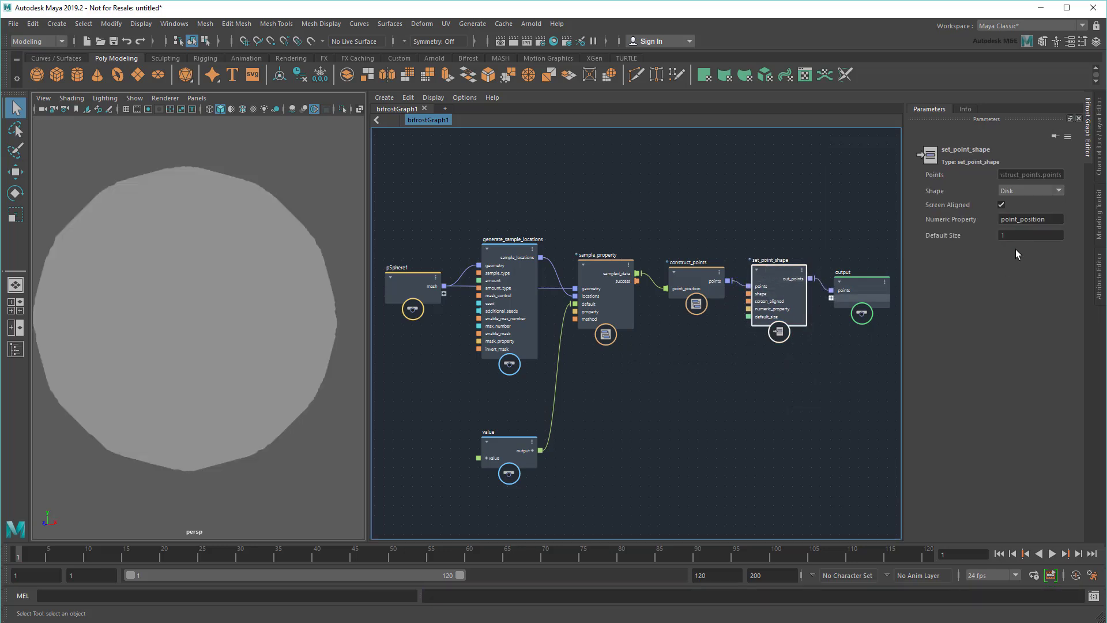
Set point size 0.1, try Circle, Quad and Cube shapes, then choose Disk.
left_click(1030, 237)
type("0.1")
key("Return")
left_click(1018, 192)
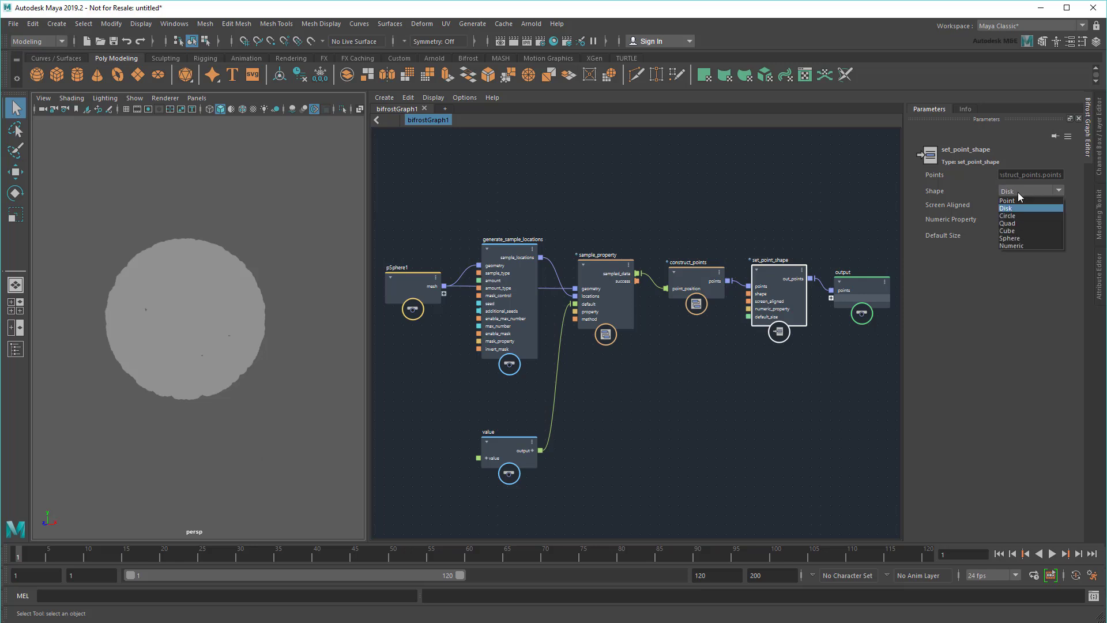
left_click(1019, 214)
left_click(1027, 189)
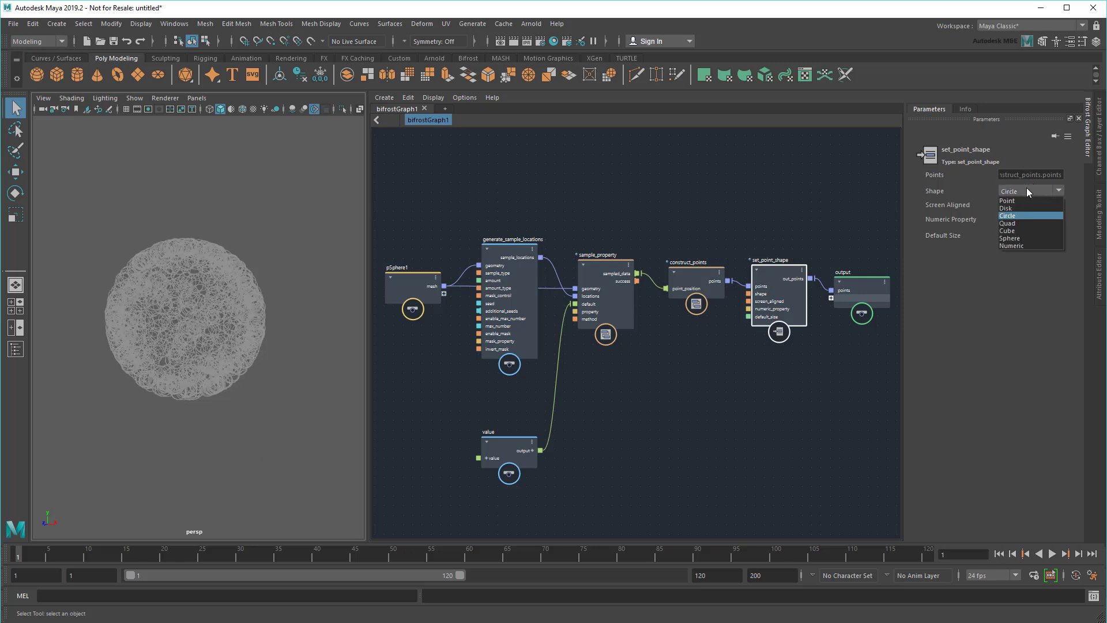
left_click(1030, 223)
left_click(1029, 192)
left_click(1032, 233)
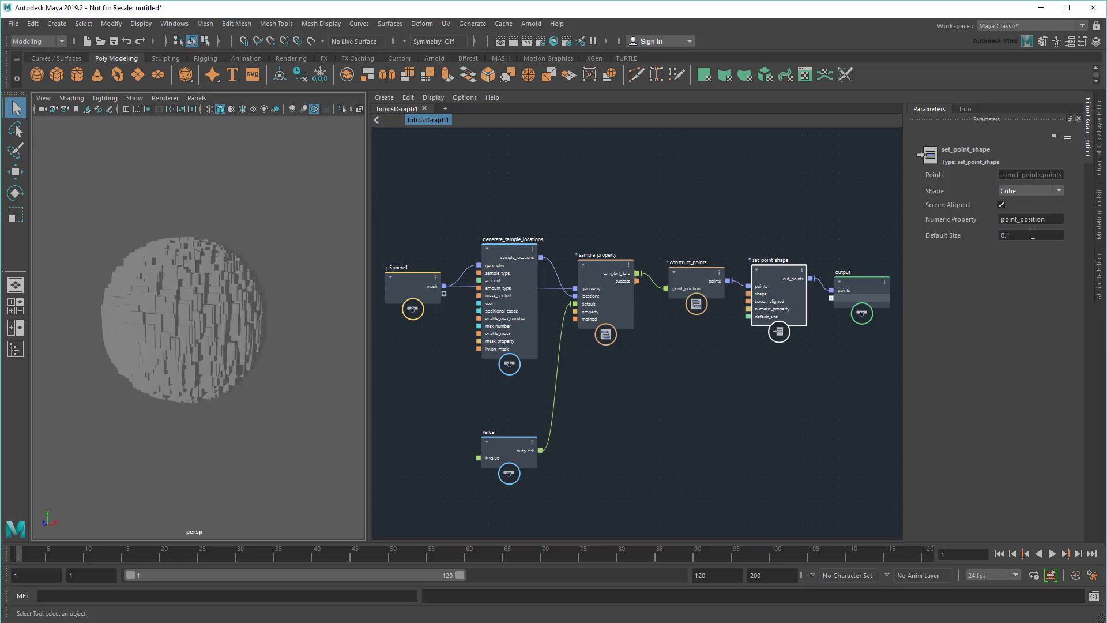
left_click(1022, 193)
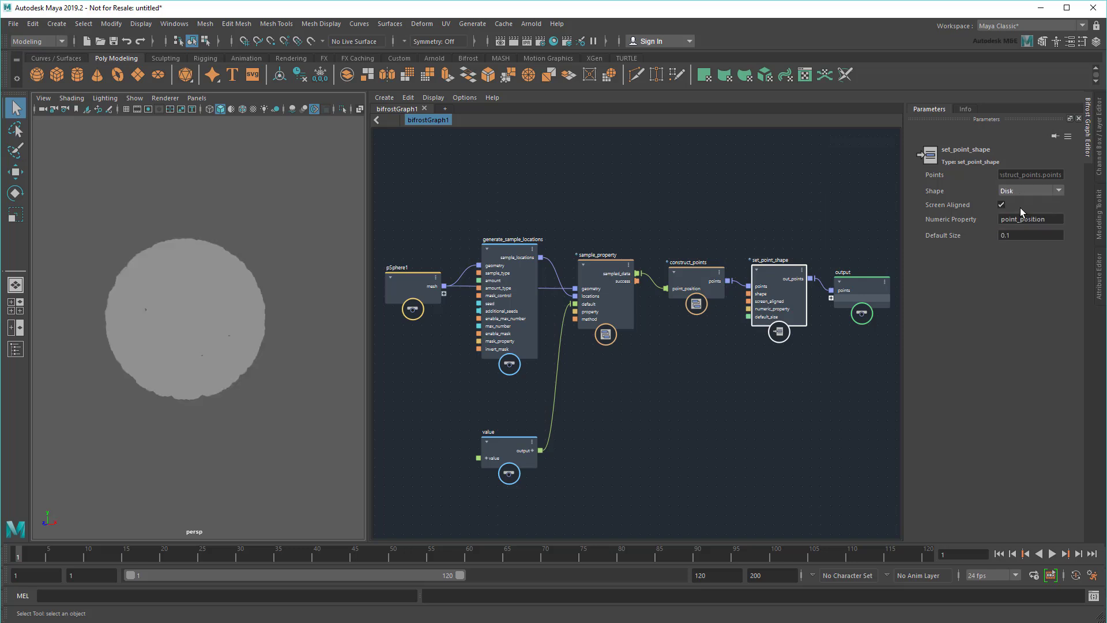
Change the default point size to 0.01 and zoom in on the points.
double_click(1006, 235)
type("01")
key("Return")
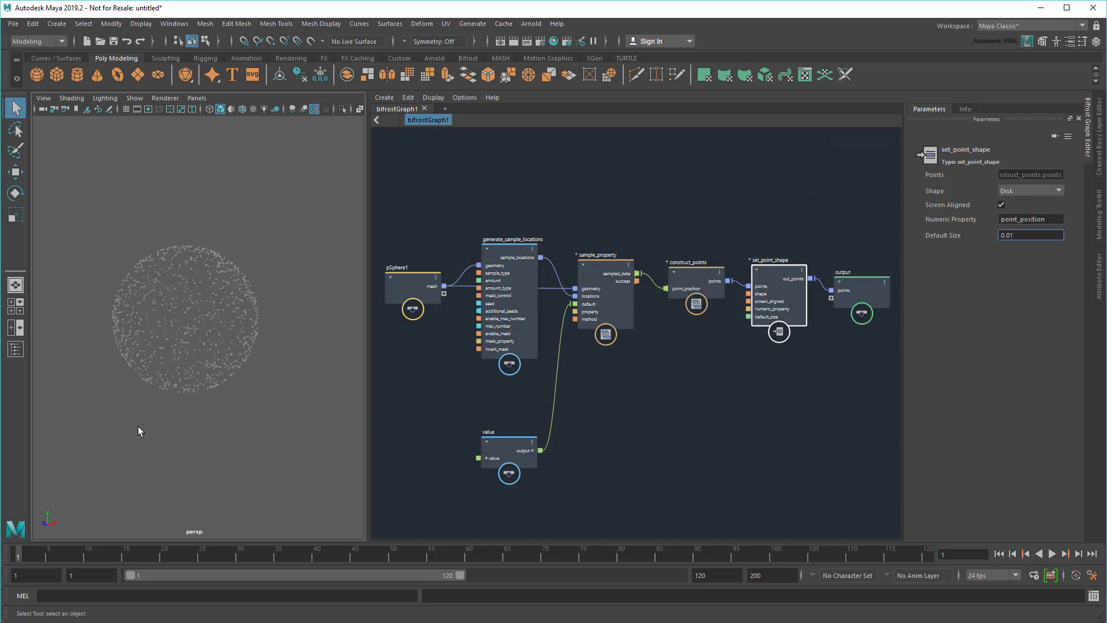
right_click_drag(139, 431, 274, 474, "alt")
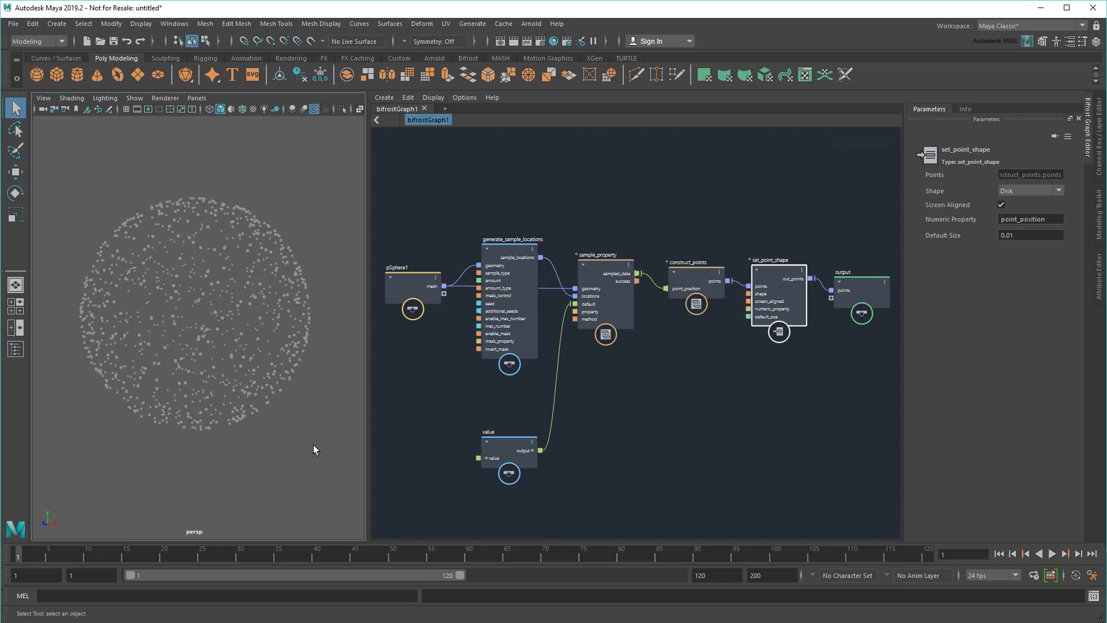
Insert transfer_closest_CPV after set_point_shape, pSphere1 as target_mesh, out_geometry into output points.
left_click_drag(728, 280, 835, 283)
key("Tab")
key("Tab")
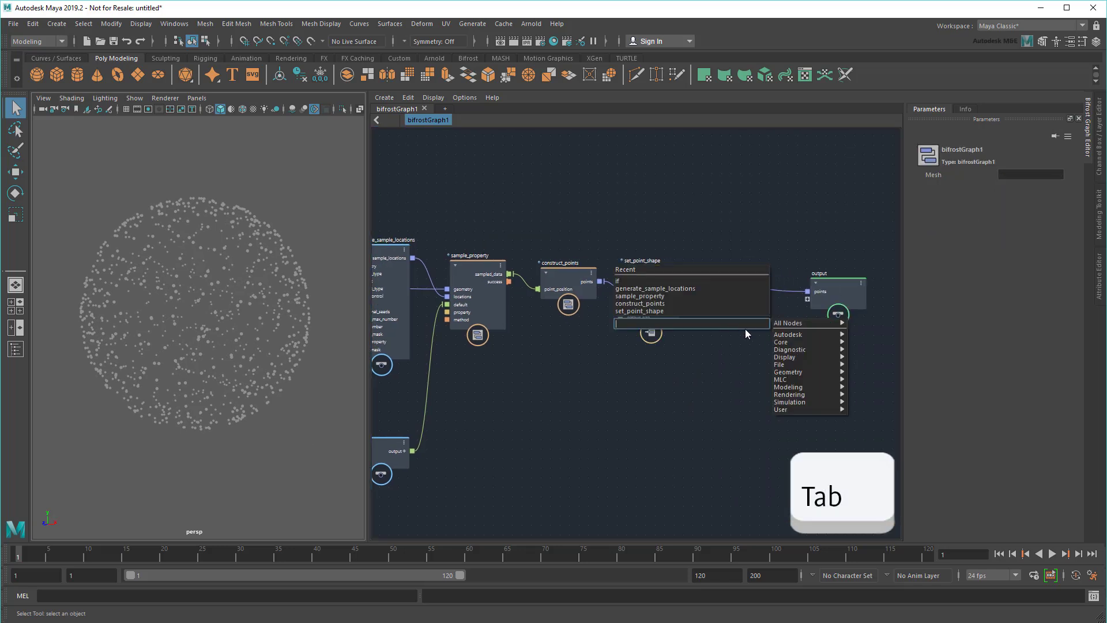
left_click(950, 381)
mouse_move(727, 335)
left_mouse_down()
mouse_move(737, 288)
mouse_move(712, 301)
left_mouse_up()
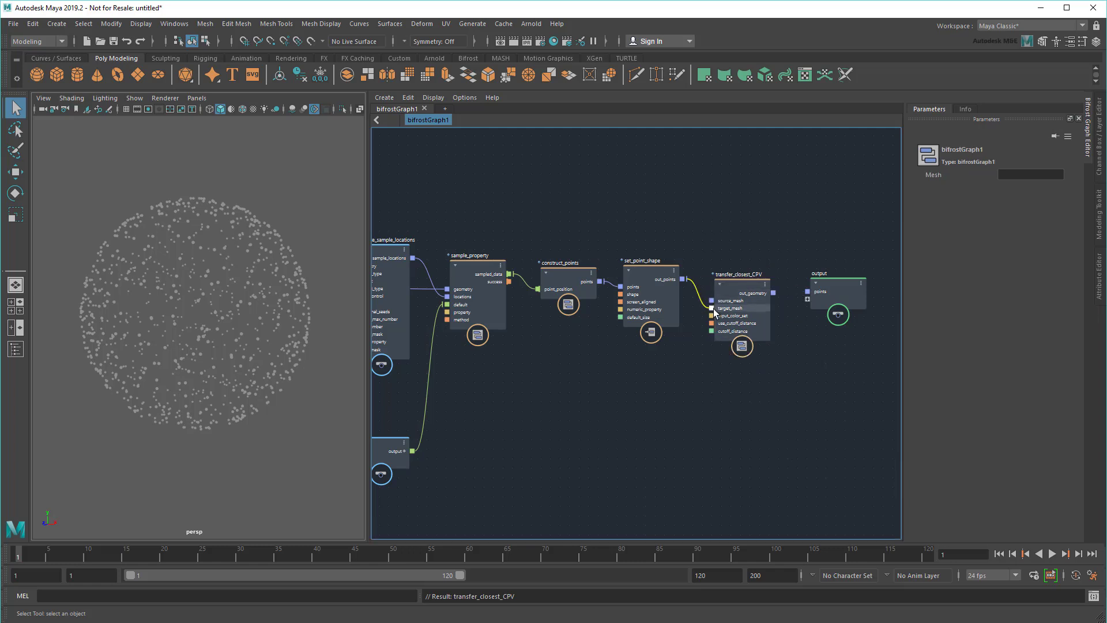
middle_click_drag(594, 393, 697, 392)
left_click_drag(419, 286, 813, 307)
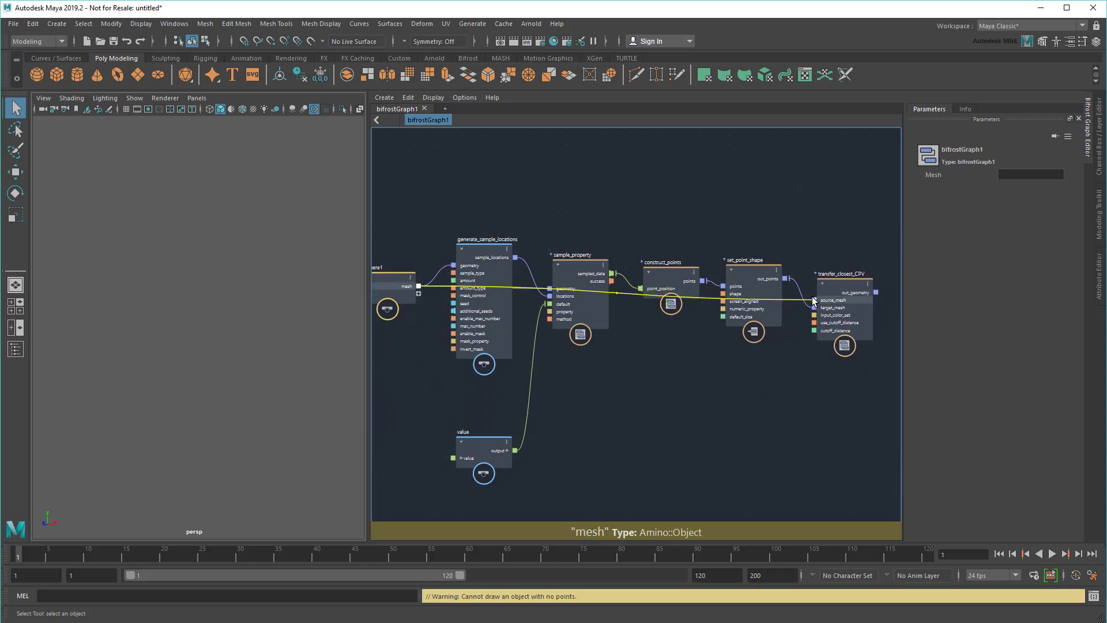
middle_click_drag(755, 375, 616, 375)
left_click_drag(735, 295, 768, 295)
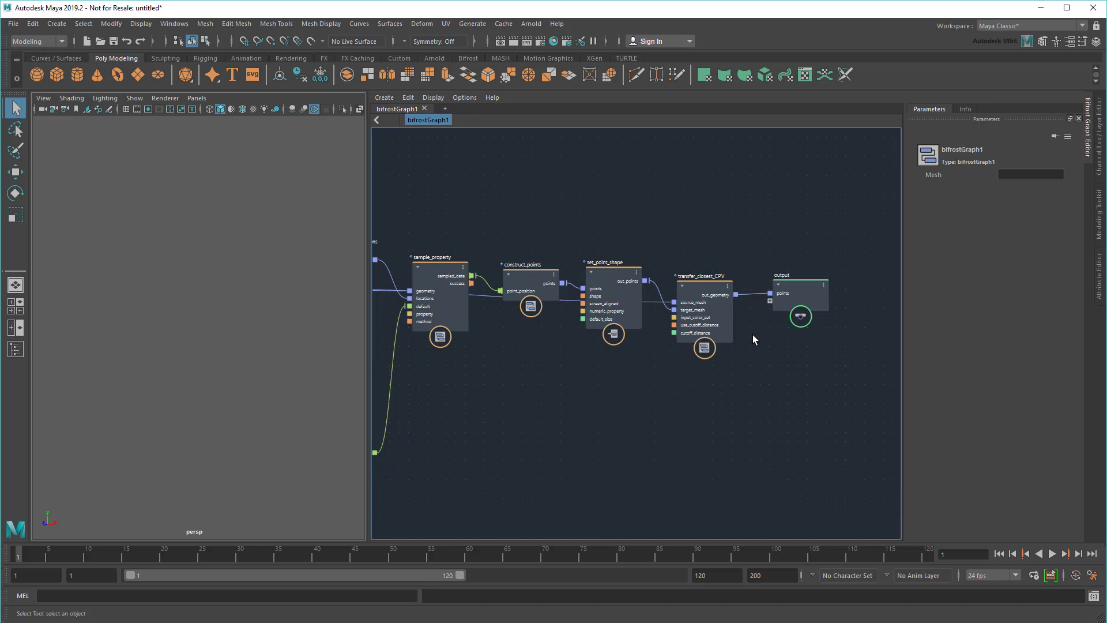
left_click(15, 349)
Unhide pSphere1 and flood it white on all RGBA channels with Paint Vertex Color Tool.
left_click(81, 183)
key("shift+h")
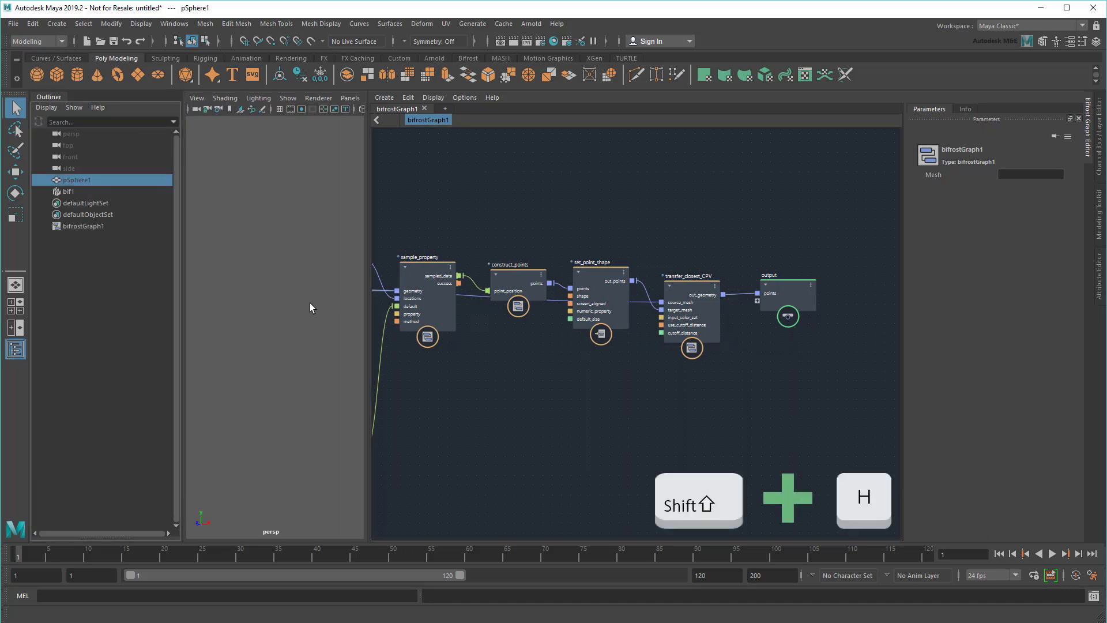
left_click(15, 349)
left_click(335, 24)
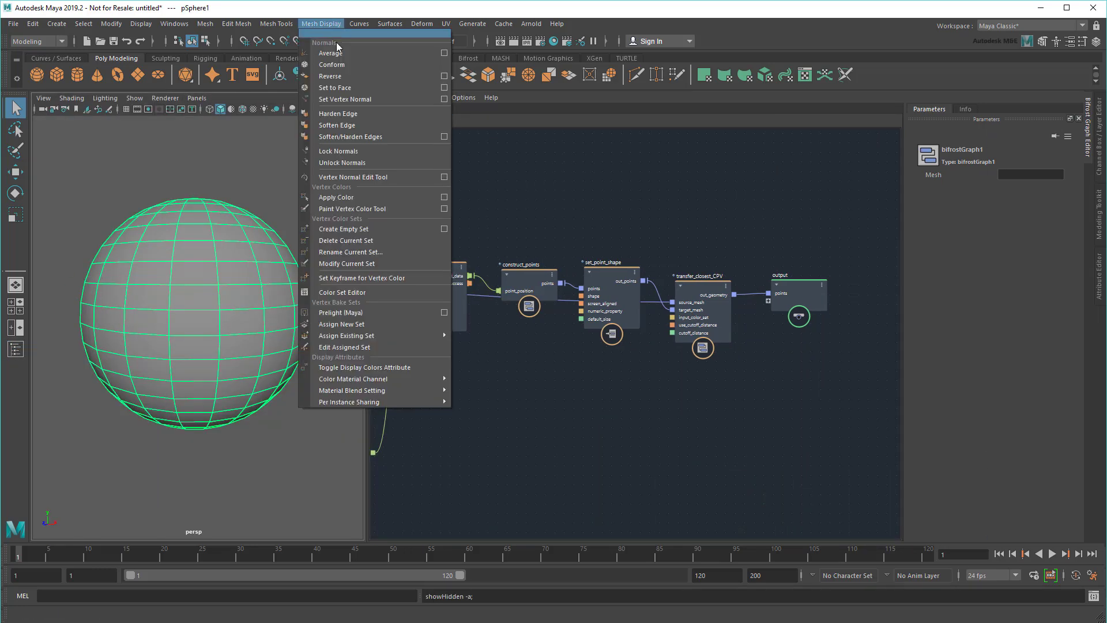
left_click(441, 213)
left_click(310, 279)
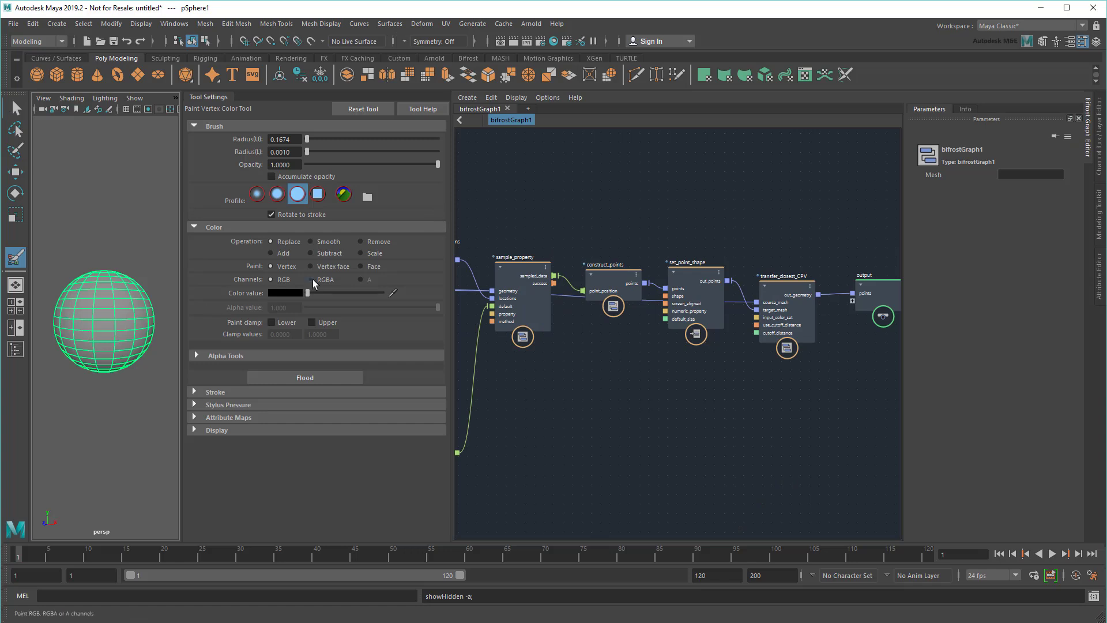
left_click_drag(307, 293, 382, 293)
left_click(316, 376)
Paint a red vertex colour patch on the sphere.
scroll(54, 325, "up", 5)
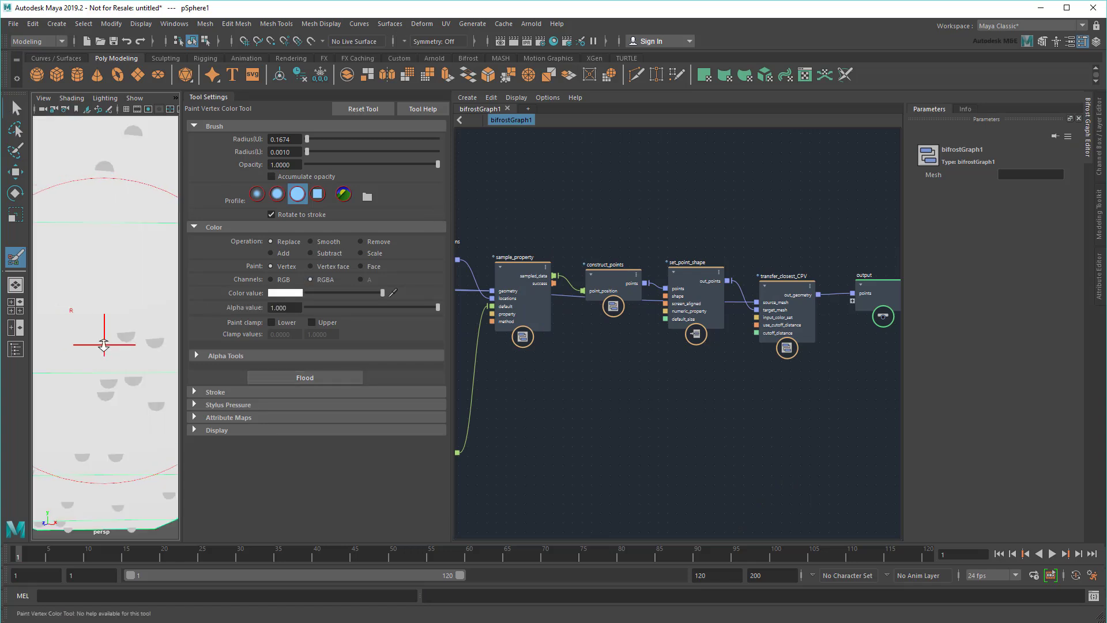
scroll(109, 341, "down", 3)
scroll(113, 341, "up", 1)
left_click(283, 294)
left_click(235, 262)
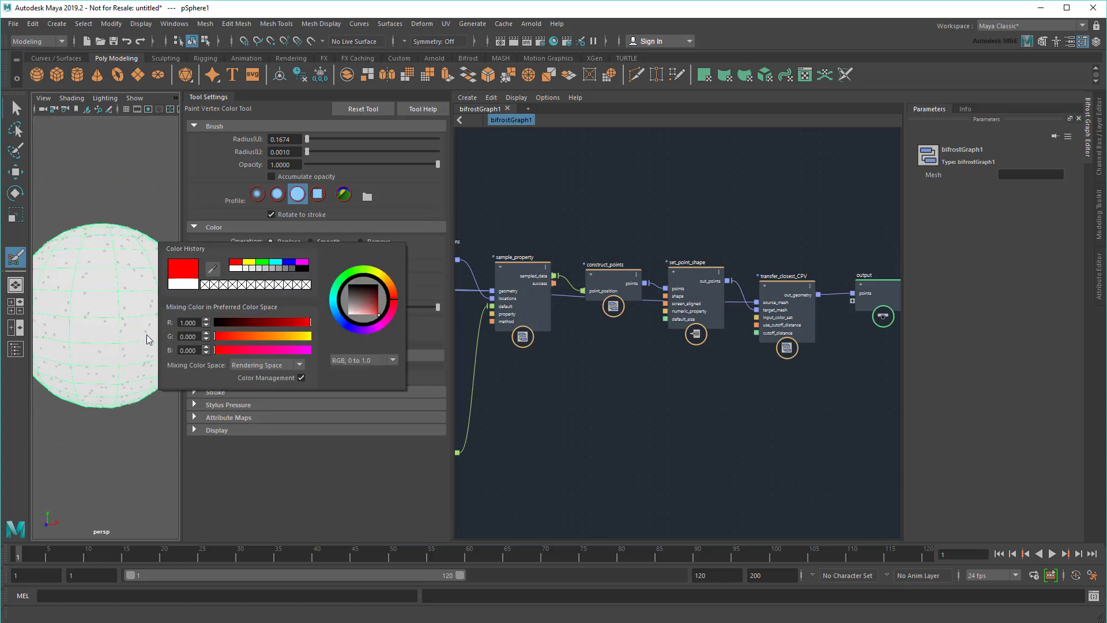
mouse_move(103, 358)
left_mouse_down()
mouse_move(178, 314)
mouse_move(92, 381)
left_mouse_up()
Paint green and blue vertex colour patches on the sphere.
left_click(284, 293)
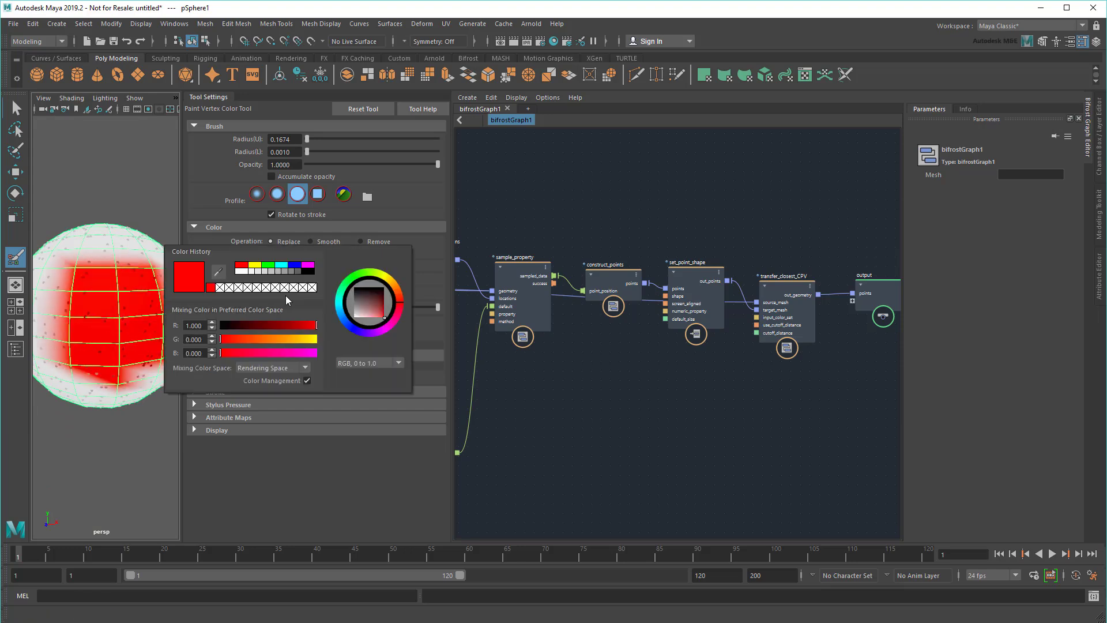
left_click(254, 265)
key("ctrl+z")
mouse_move(109, 242)
left_mouse_down()
mouse_move(102, 426)
mouse_move(98, 270)
mouse_move(121, 391)
left_mouse_up()
left_click(285, 294)
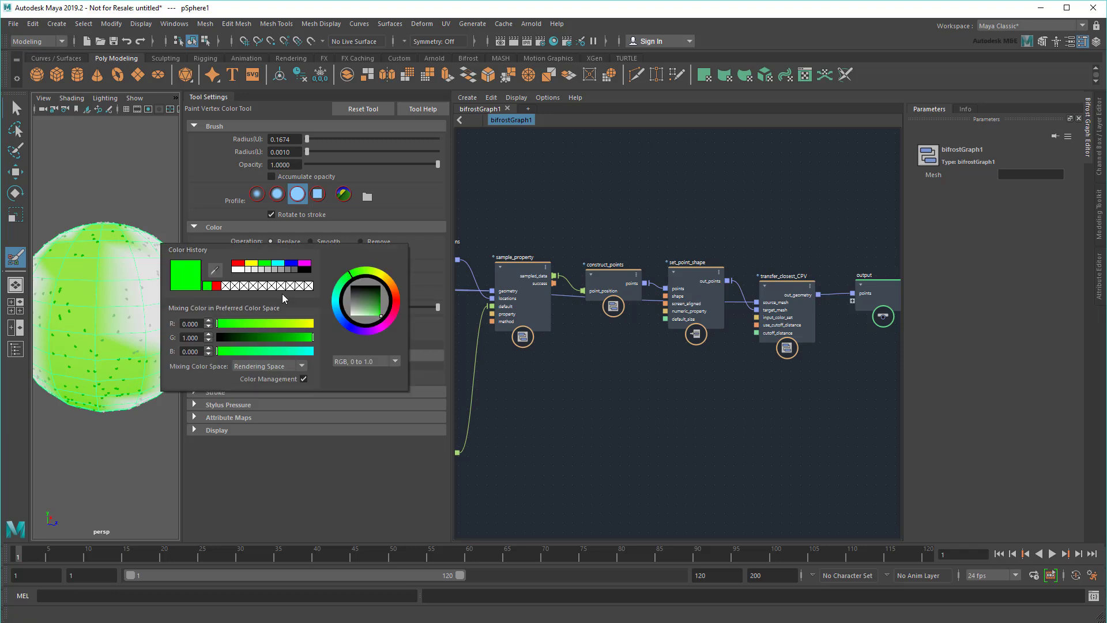
left_click(292, 265)
key("ctrl+z")
mouse_move(118, 353)
left_mouse_down()
mouse_move(69, 277)
mouse_move(107, 291)
mouse_move(94, 328)
left_mouse_up()
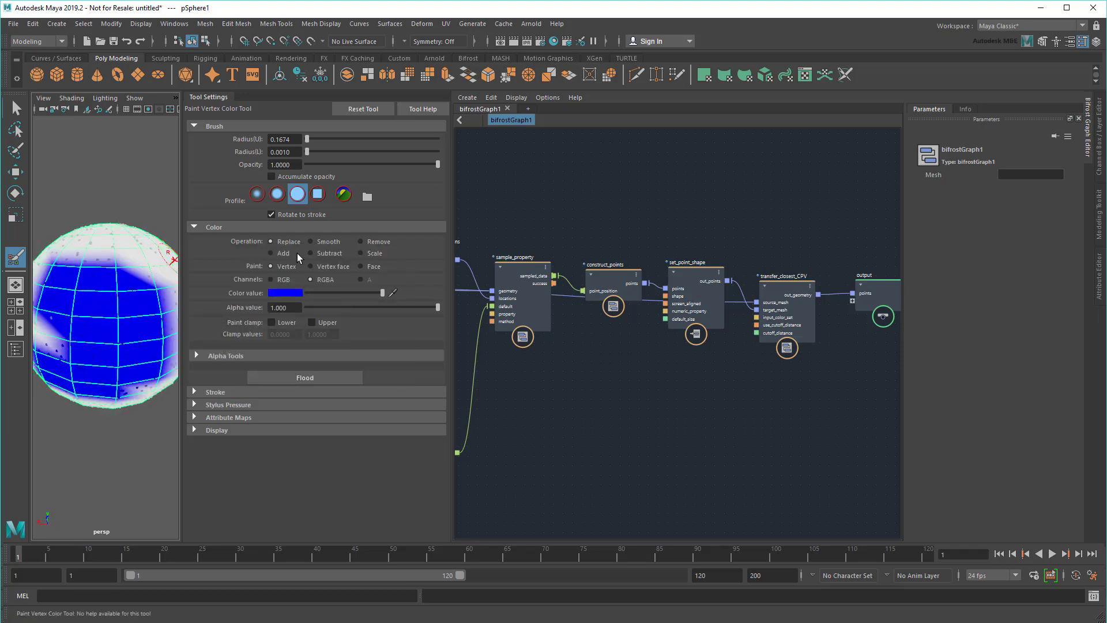
Exit the paint tool, hide the sphere mesh, and view the coloured points.
scroll(181, 297, "down", 5)
key("q")
key("ctrl+h")
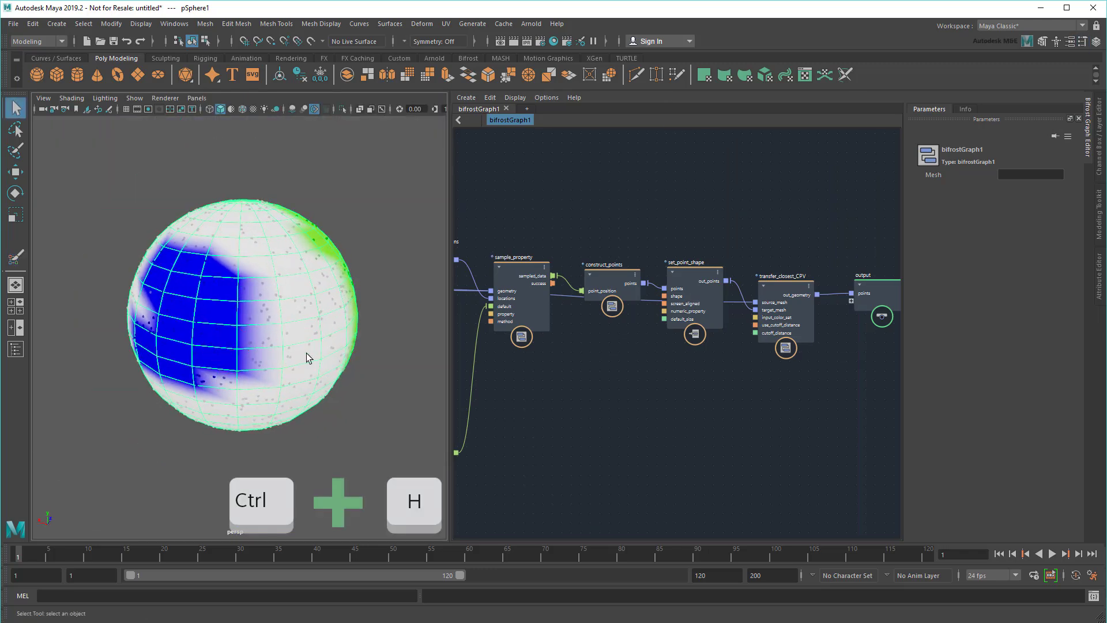
mouse_move(306, 357)
left_mouse_down("alt")
mouse_move(69, 370)
mouse_move(333, 363)
mouse_move(99, 376)
mouse_move(176, 425)
left_mouse_up("alt")
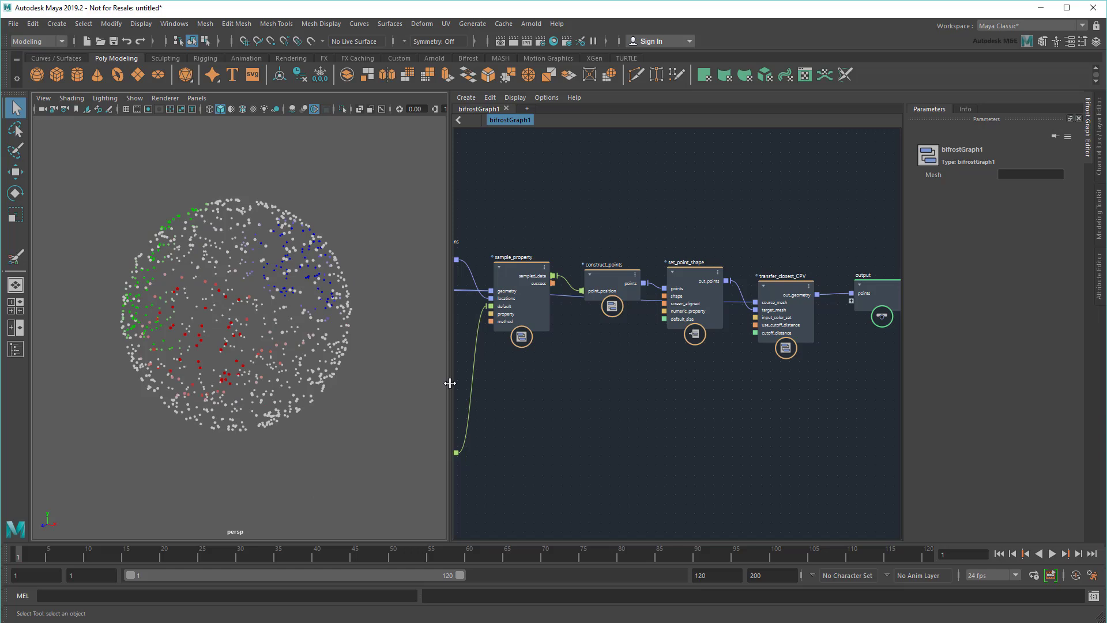
left_click_drag(450, 383, 339, 406)
Add a basic_aero_graph node and explode it into separate nodes.
scroll(387, 351, "down", 2)
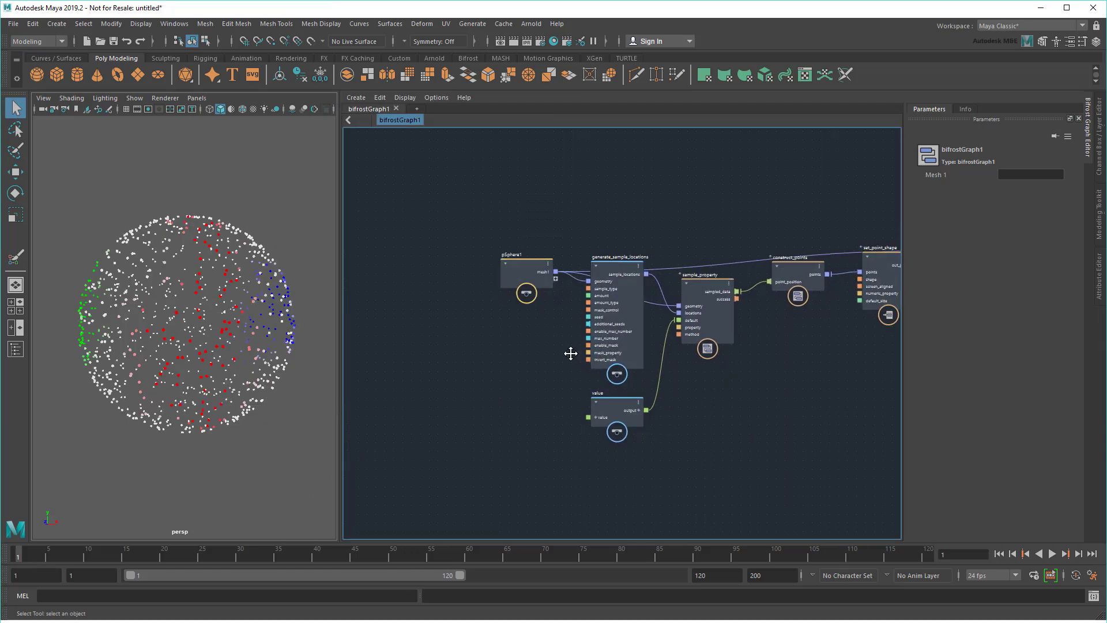
scroll(513, 361, "up", 4)
middle_click_drag(617, 330, 378, 261)
left_click(378, 260)
key("Tab")
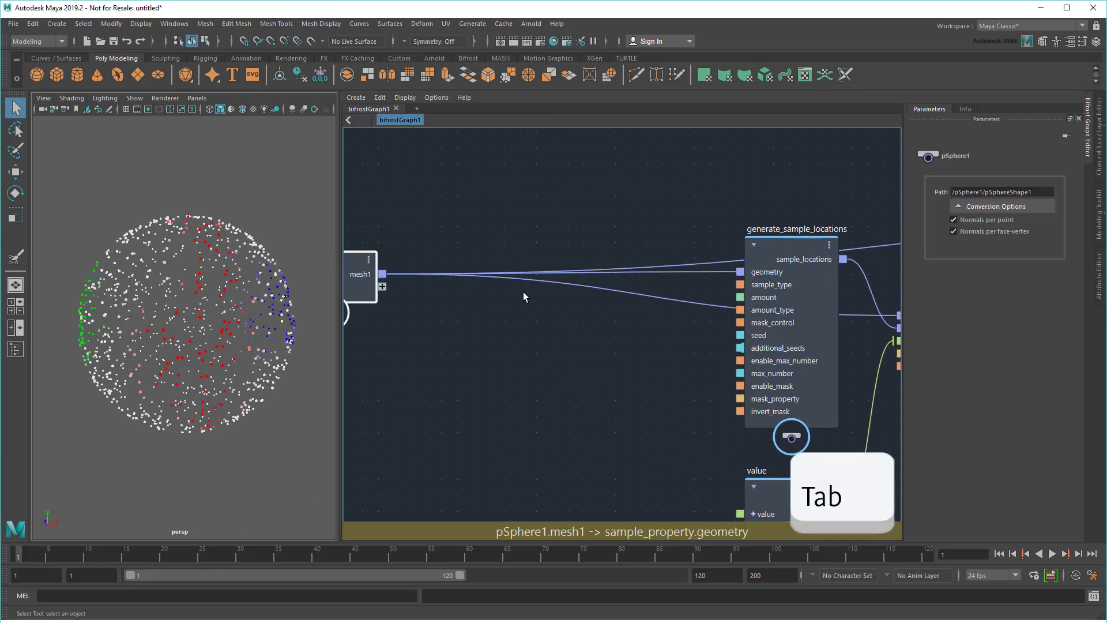
key("Tab")
type("aero")
key("Return")
right_click(531, 297)
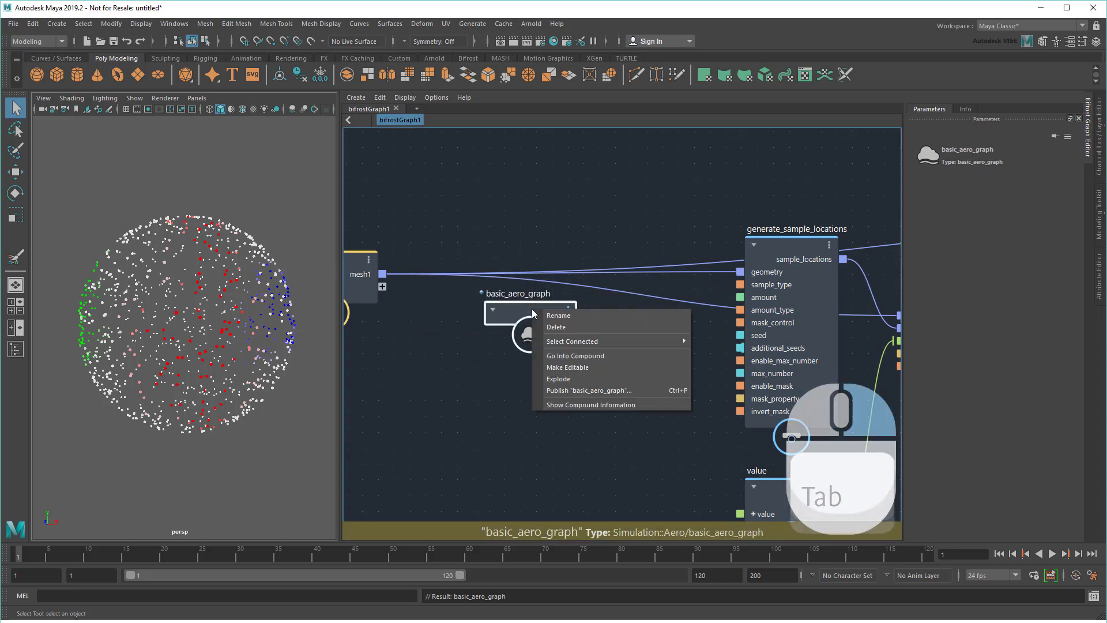
left_click(605, 368)
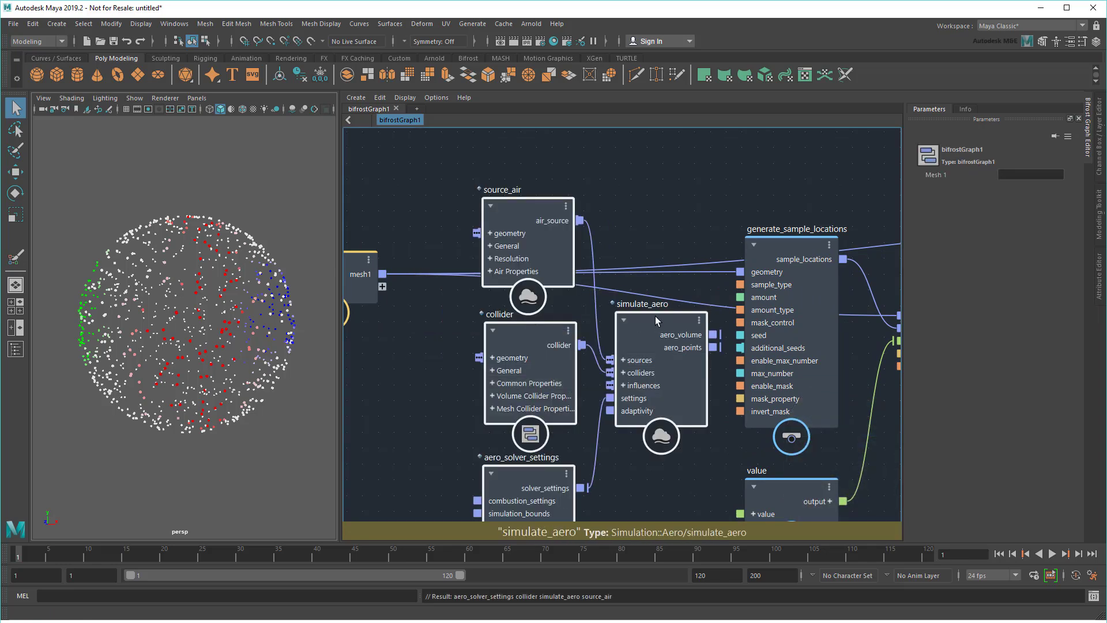
Connect simulate_aero's aero_volume to generate_sample_locations geometry.
left_click_drag(655, 316, 624, 270)
scroll(414, 334, "down", 1)
middle_click_drag(414, 335, 476, 334)
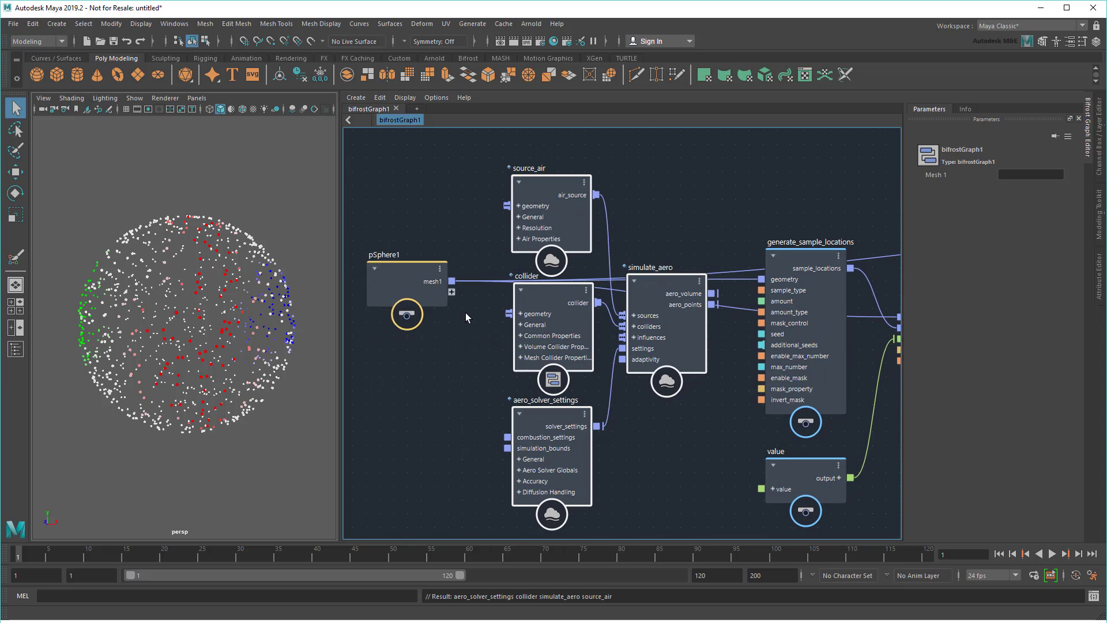
left_click_drag(712, 294, 762, 280)
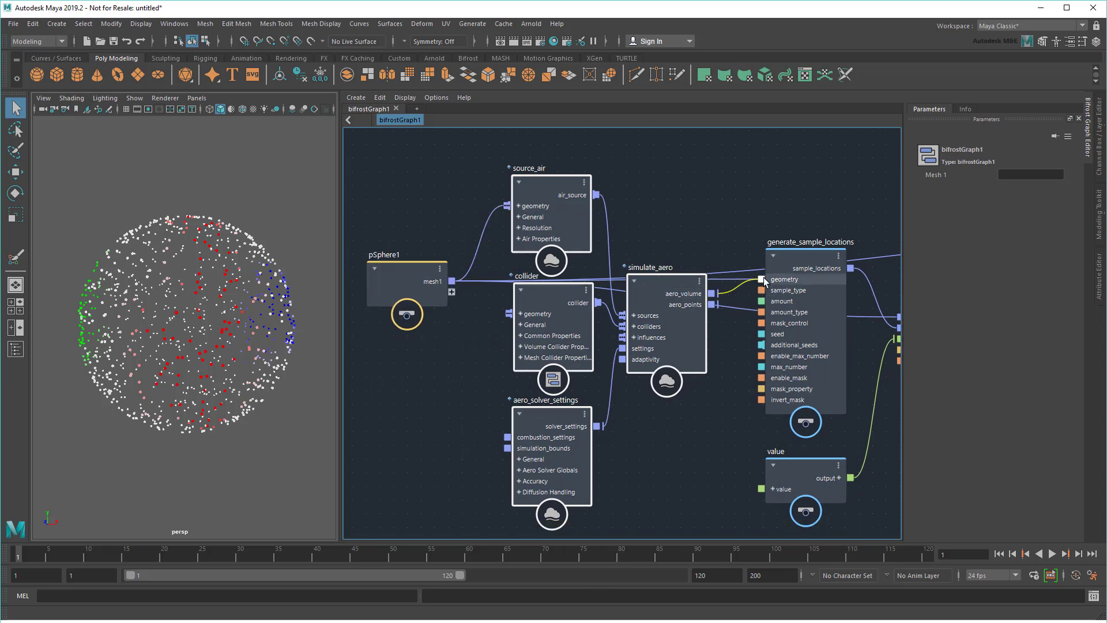
Set sample_property's Property to voxel_position, then play and stop the simulation.
middle_click_drag(733, 381, 437, 425)
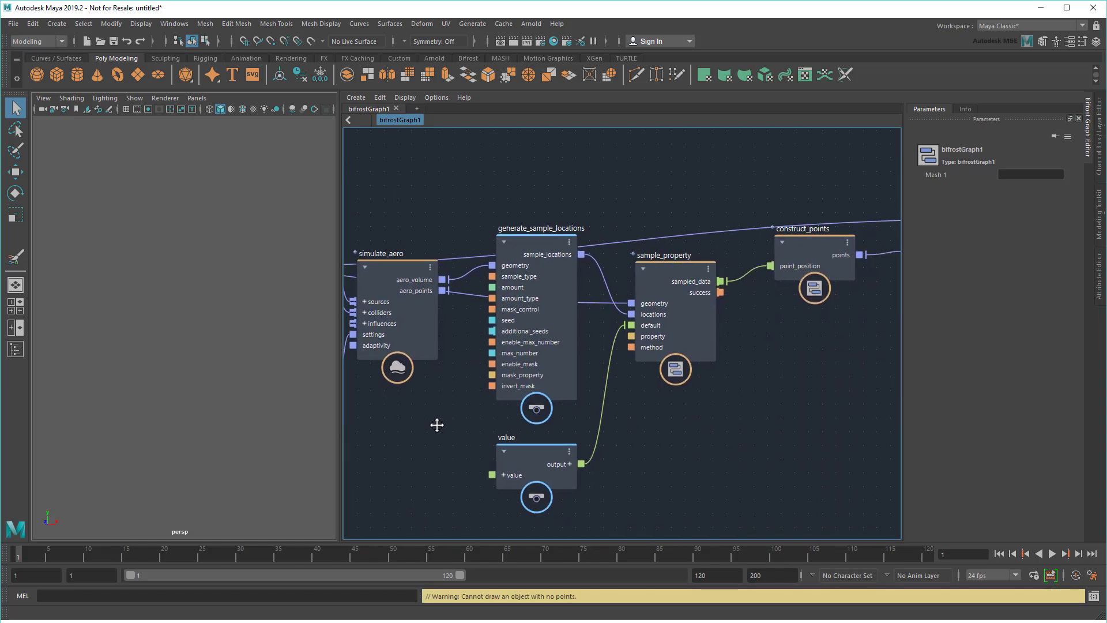
left_click(547, 240)
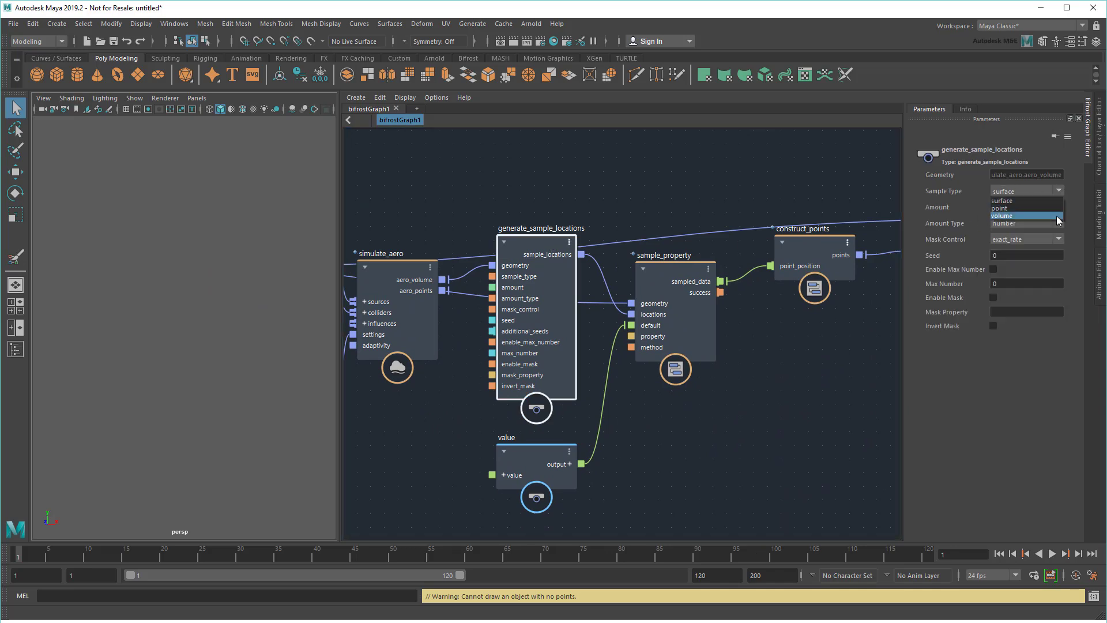
left_click(660, 268)
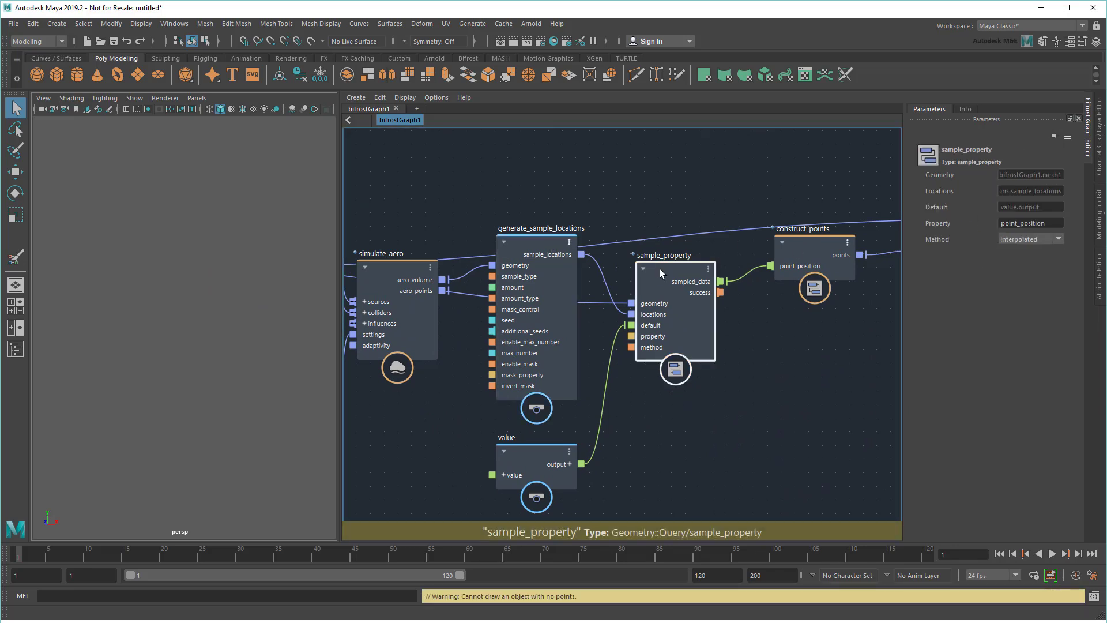
left_click(1015, 223)
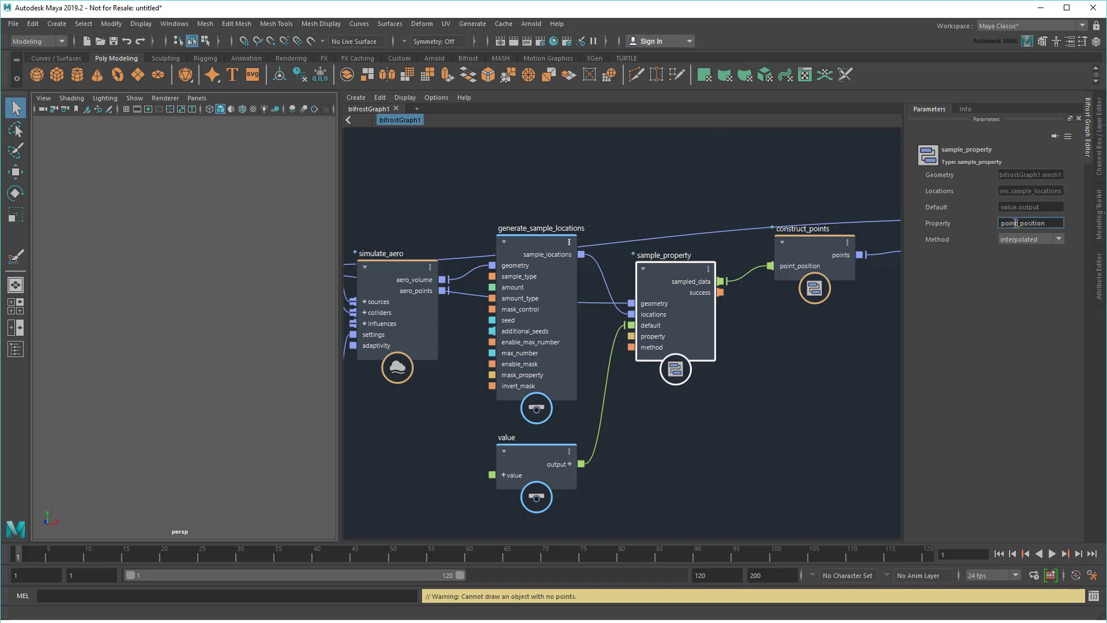
type("voxel")
key("Return")
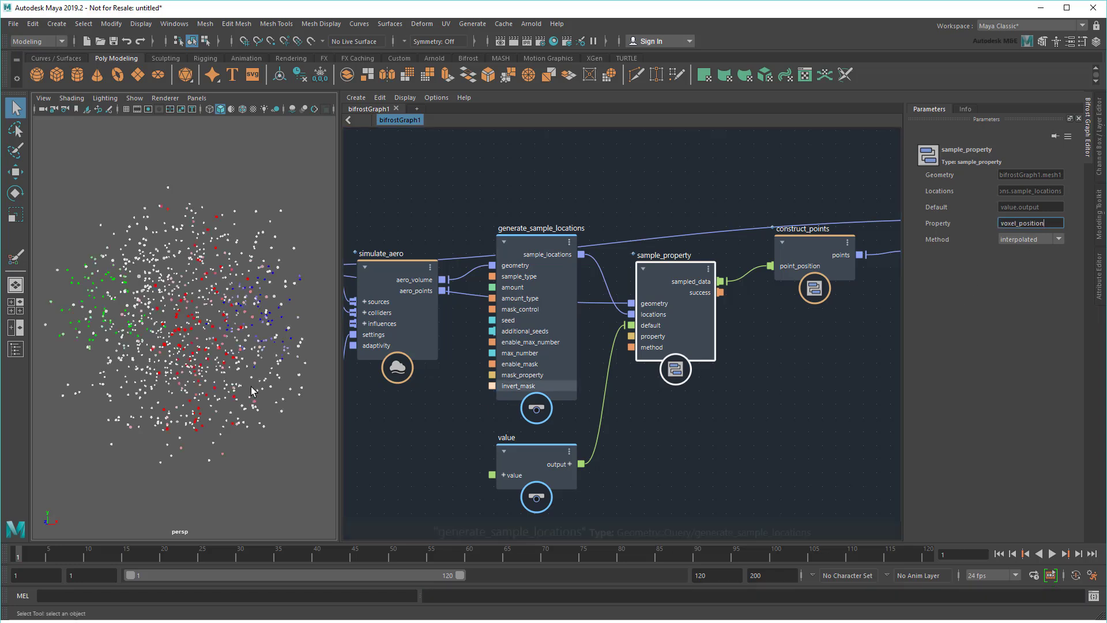
left_click(1052, 554)
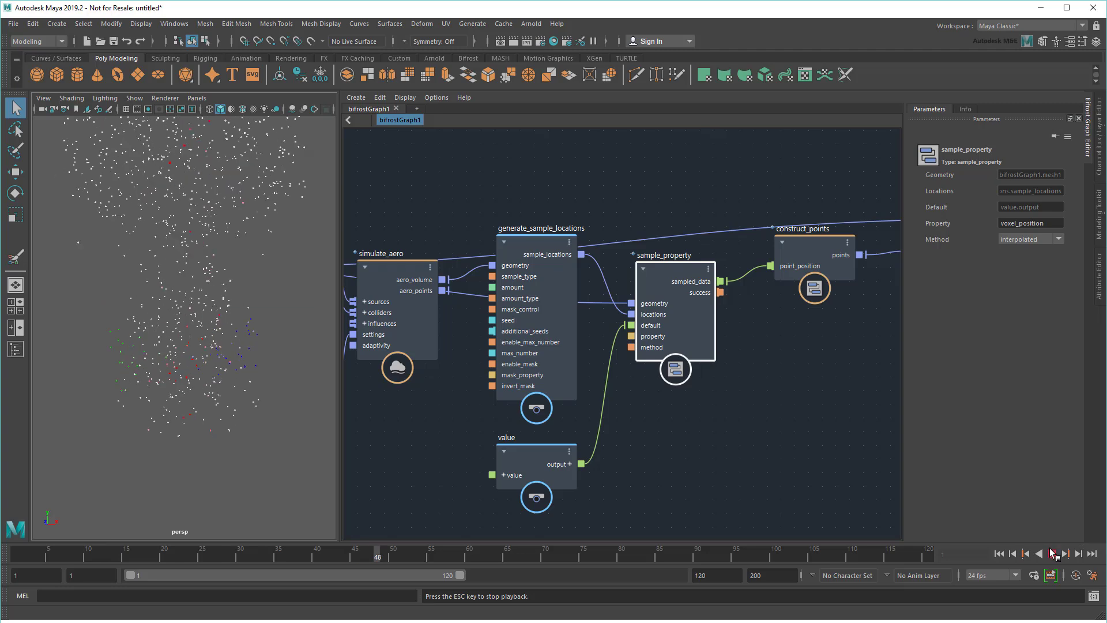
left_click(1051, 553)
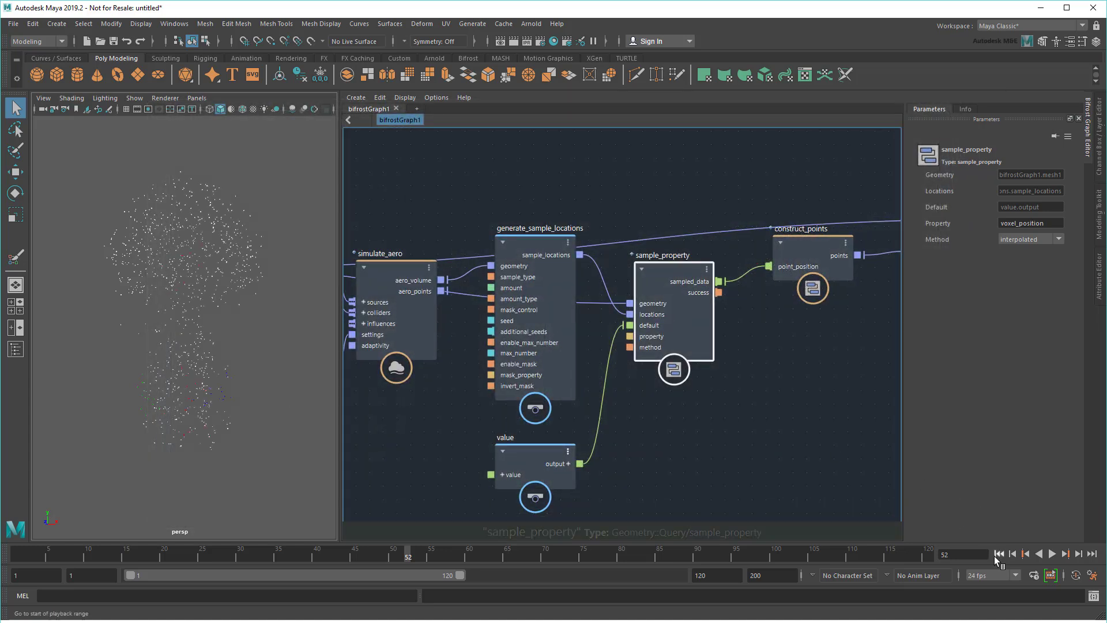
Rewind to the first frame and set sample_property back to point_position.
left_click(999, 553)
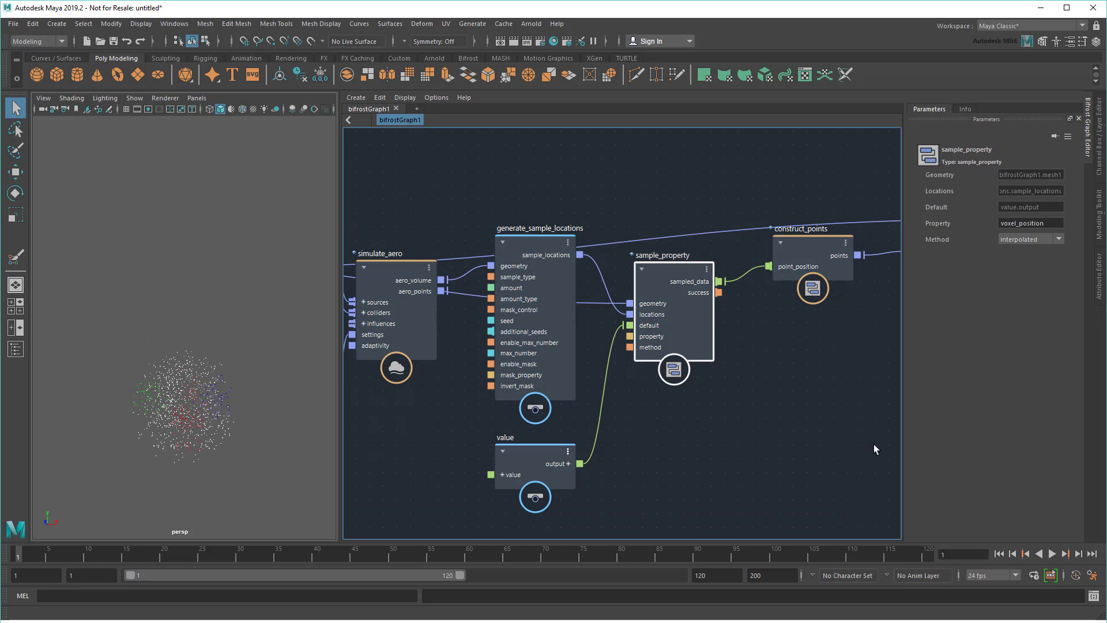
double_click(1010, 223)
type("poi")
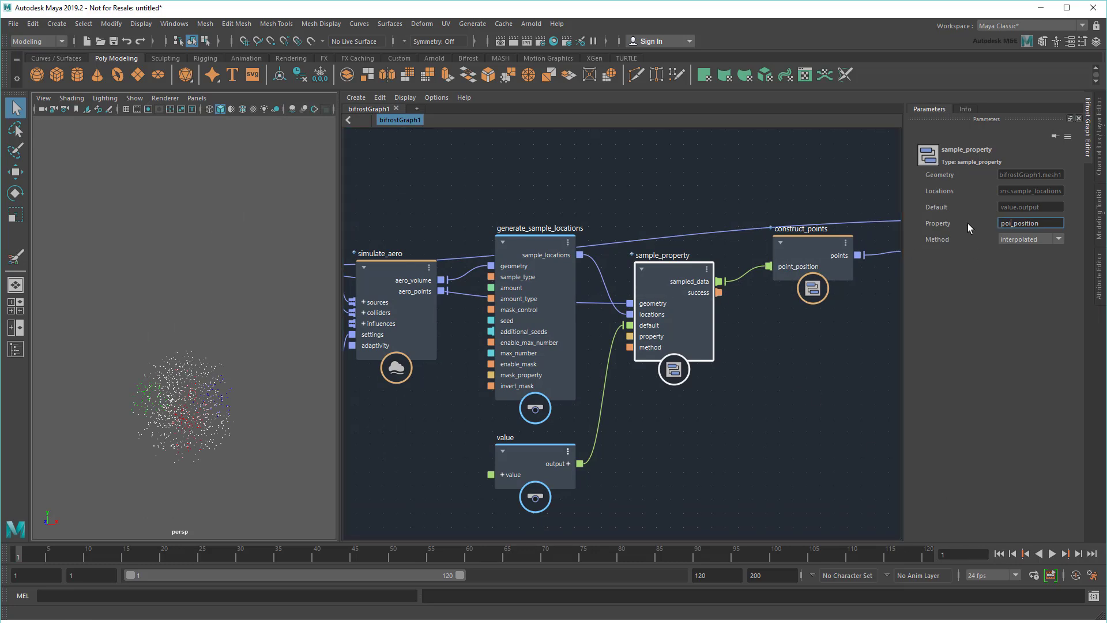
type("nt")
key("Return")
Set generate_sample_locations Sample Type to surface and move the sampling nodes aside.
left_click(552, 240)
left_click(1004, 191)
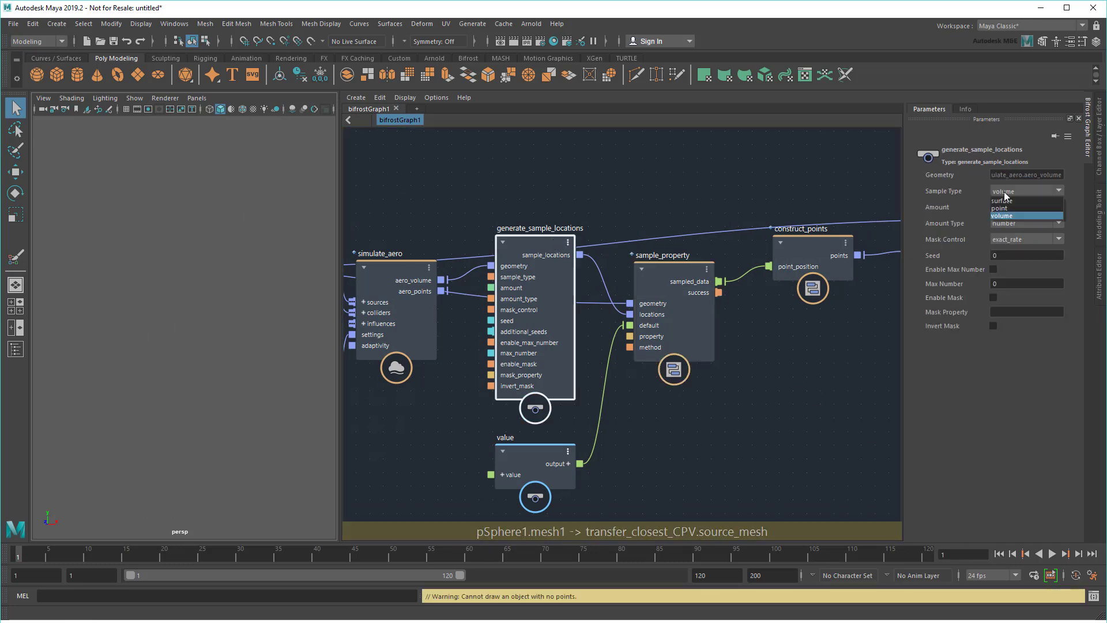
left_click(1008, 200)
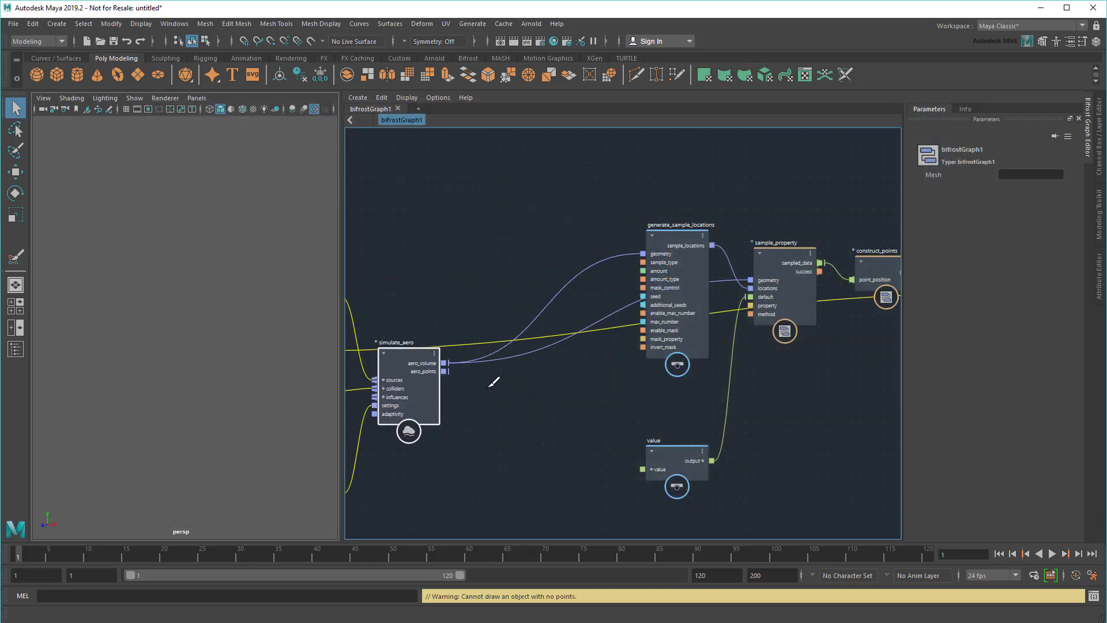
left_click_drag(672, 266, 571, 106)
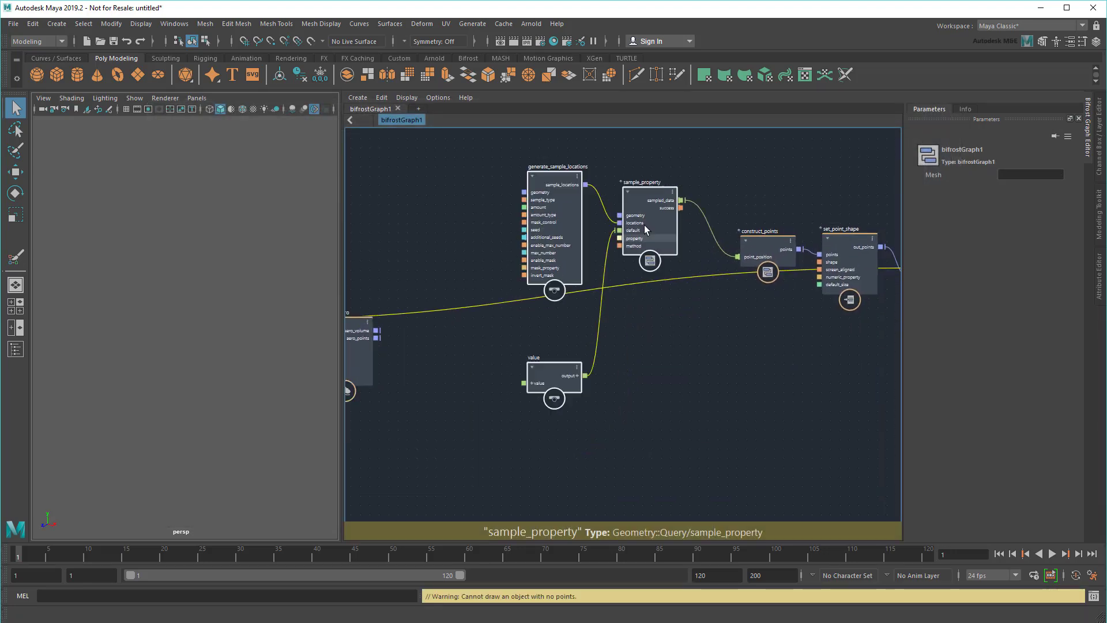
left_click(487, 256)
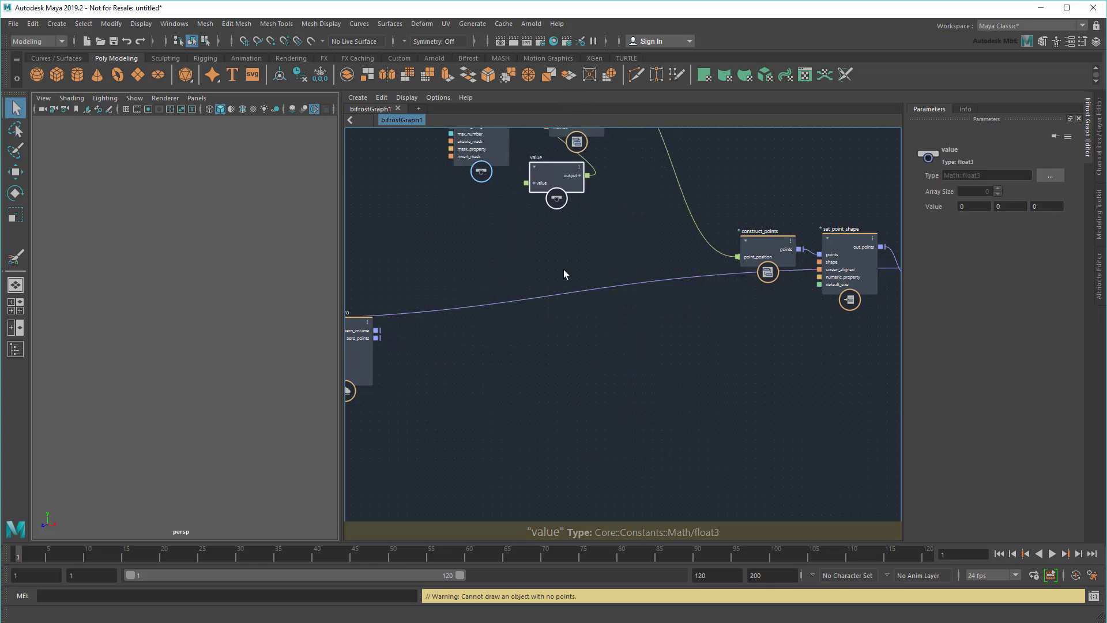
middle_click_drag(563, 270, 696, 314)
Add an update_voxel_position node with aero_volume wired into its volume input.
key("Tab")
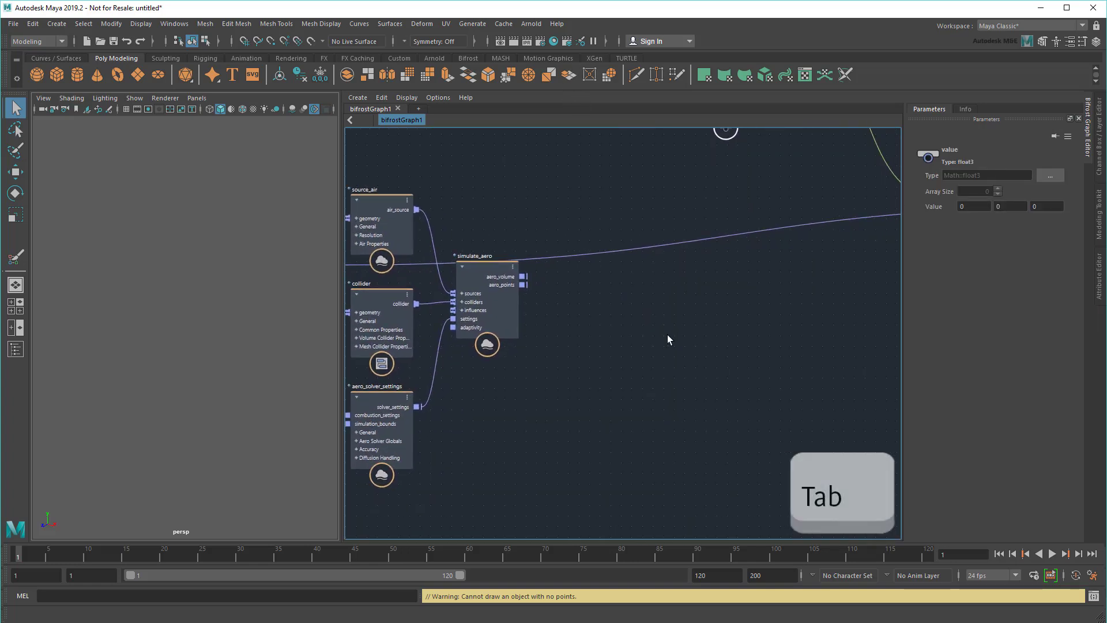
type("update_voxel")
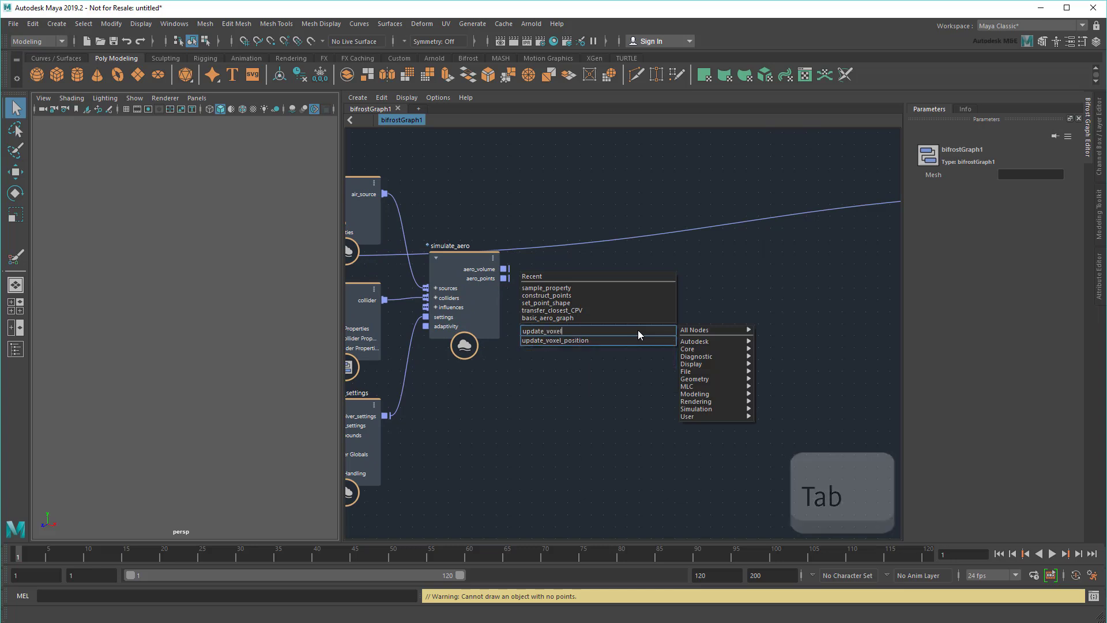
key("Return")
left_click_drag(515, 266, 590, 298)
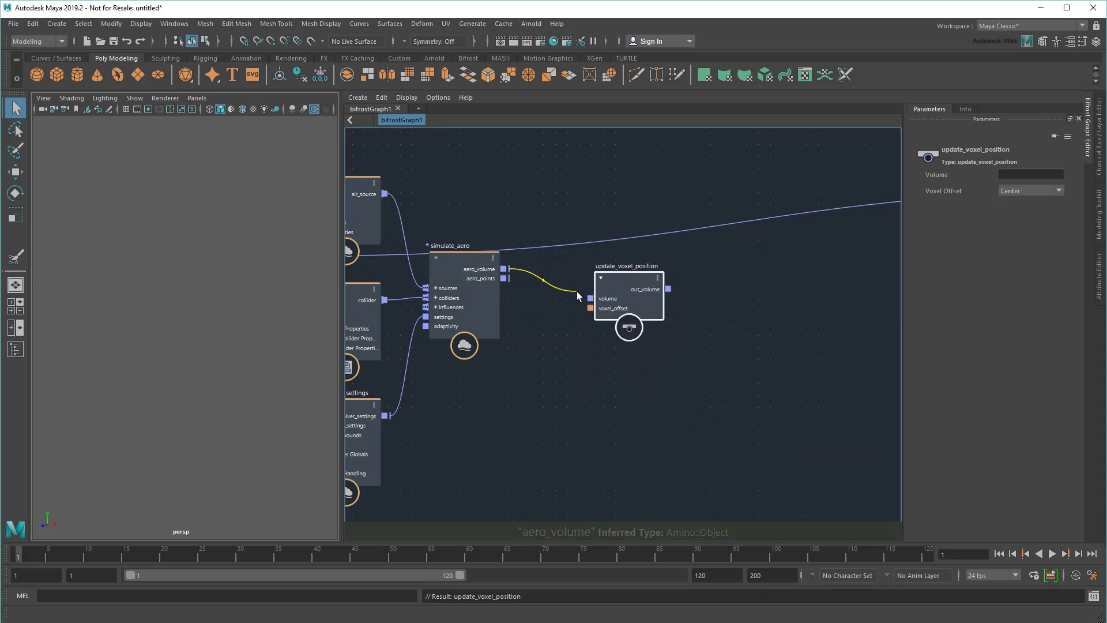
Add a get_geo_property node on out_volume that reads the voxel_position property.
left_click(598, 358)
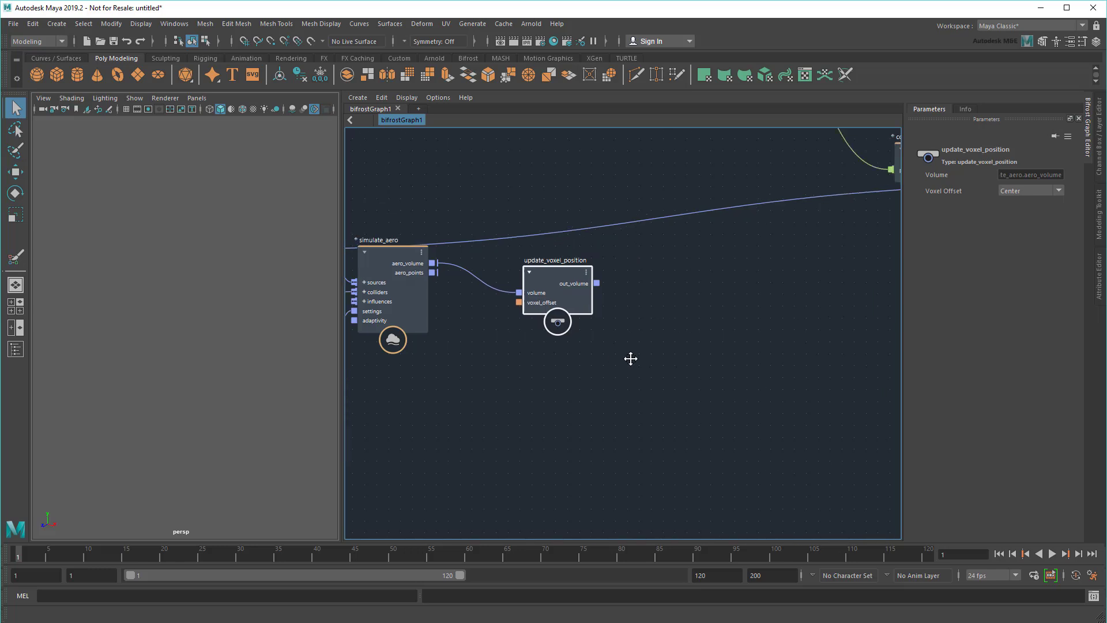
middle_click_drag(617, 352, 621, 289)
key("Tab")
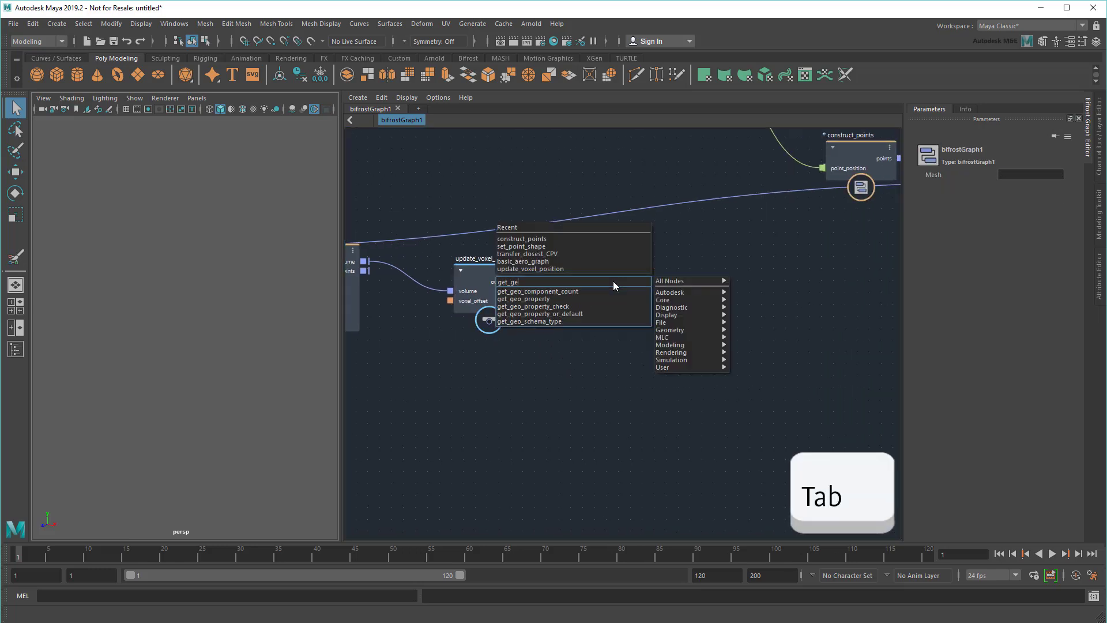
key("Escape")
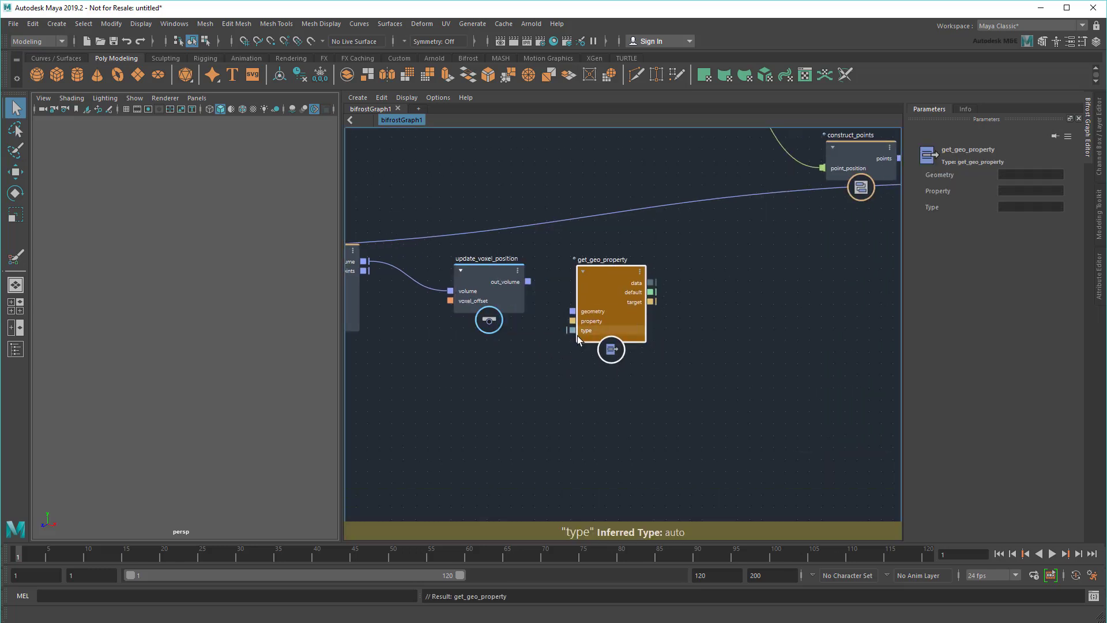
left_click_drag(528, 281, 570, 311)
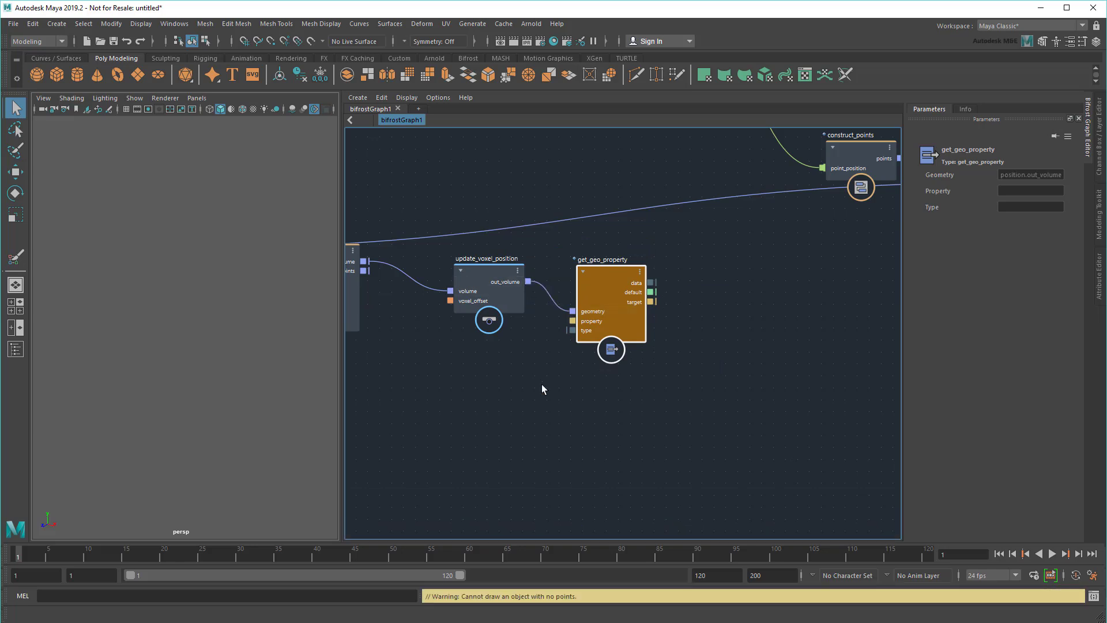
left_click(1030, 191)
type("voxel_position")
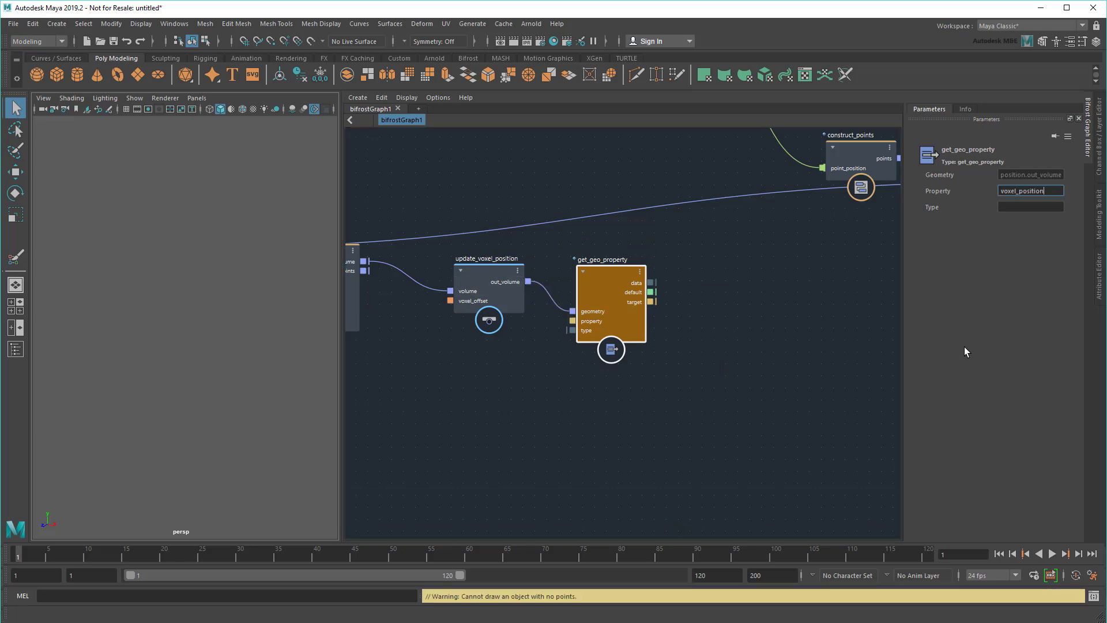
Type get_geo_property with a Vector array float3 value node, and wire its data into point_position.
right_click_drag(572, 330, 590, 334)
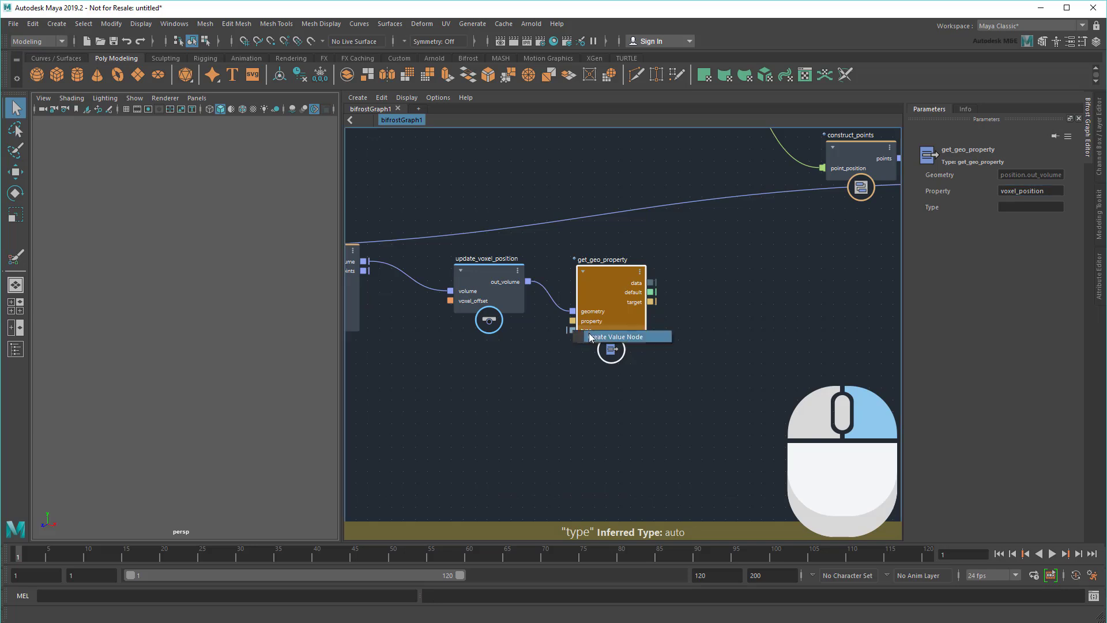
left_click(1046, 175)
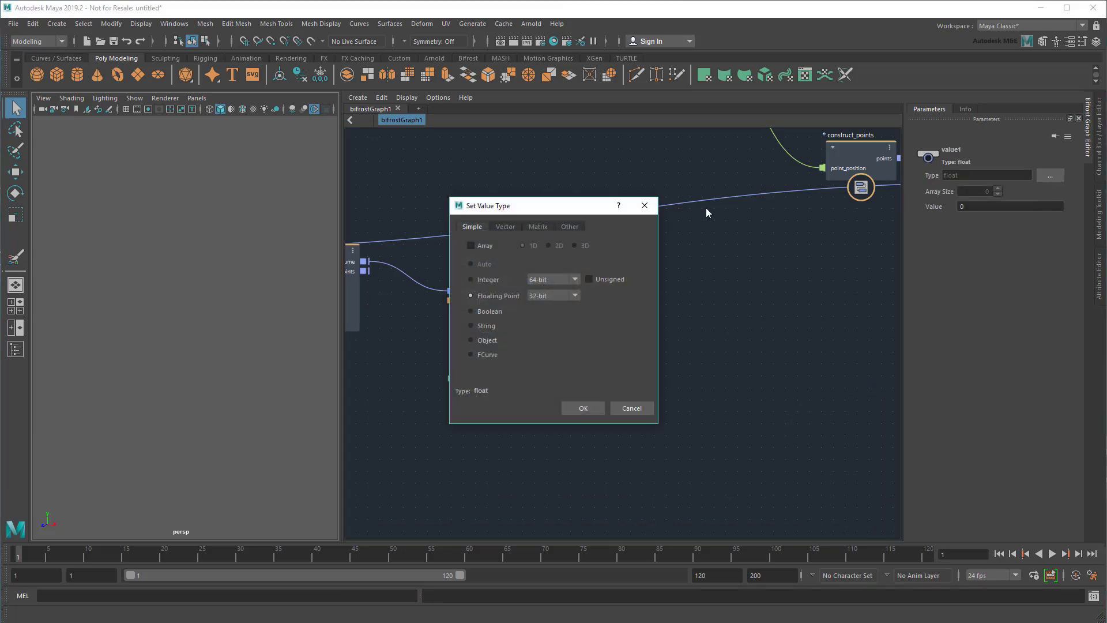
left_click(506, 226)
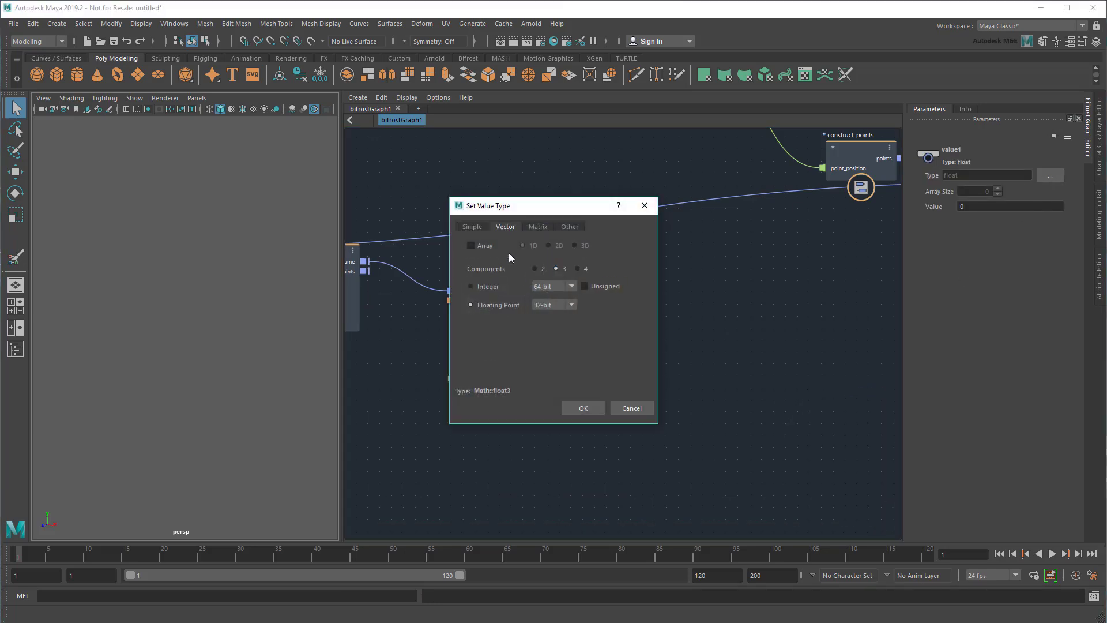
left_click(471, 245)
left_click(571, 409)
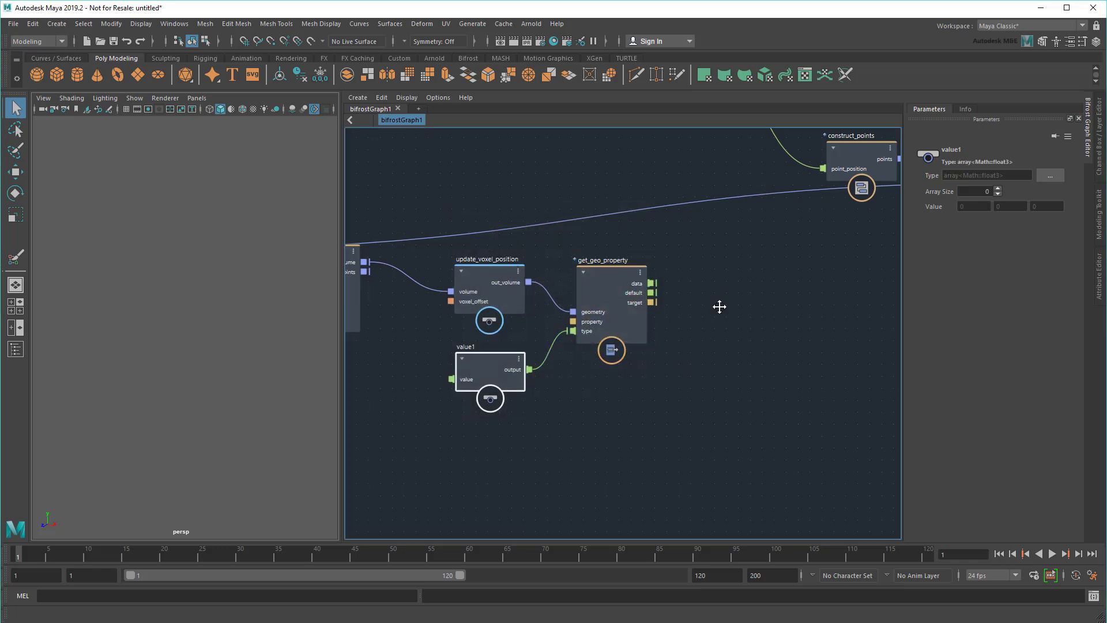
middle_click_drag(717, 306, 647, 366)
left_click_drag(581, 343, 753, 228)
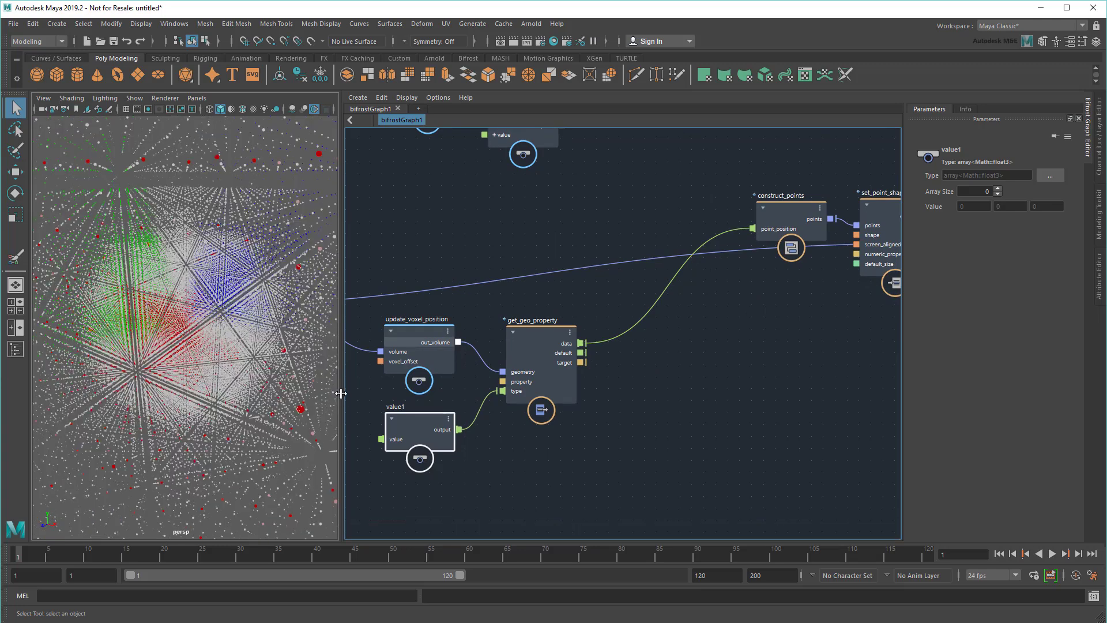
left_click_drag(342, 398, 721, 396)
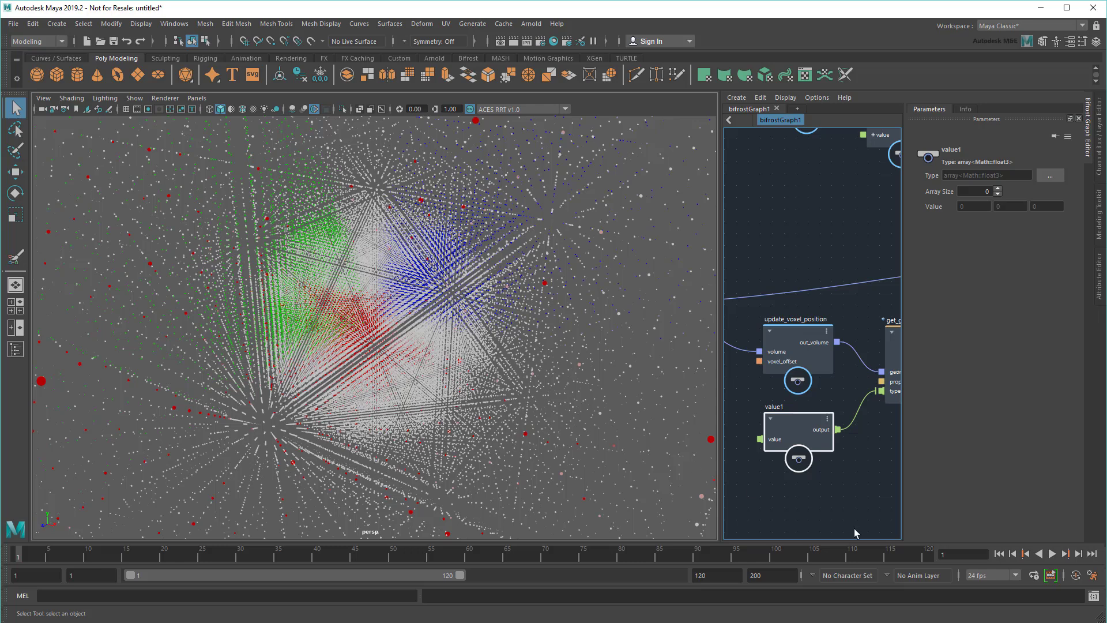
left_click(1051, 554)
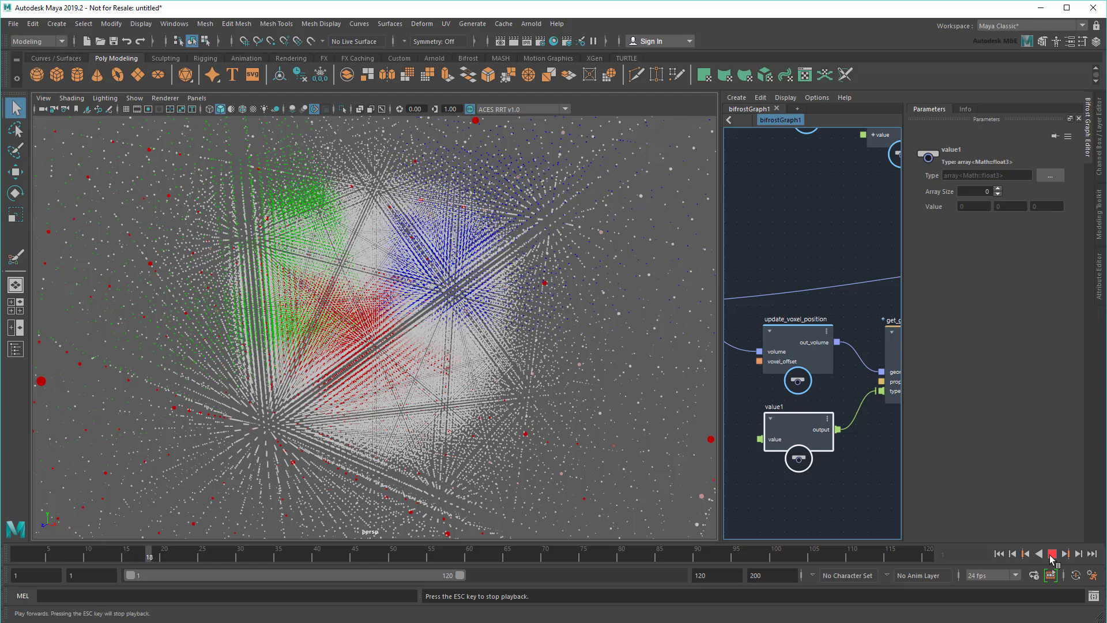
left_click(1051, 554)
left_click(999, 553)
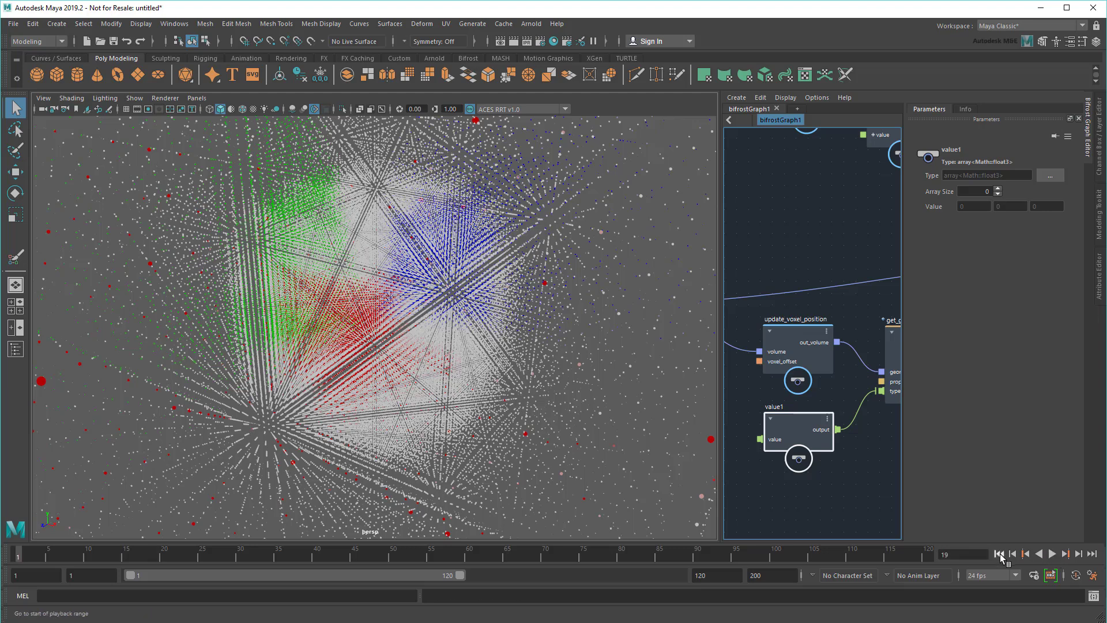
Add a second get_geo_property on out_volume that reads voxel_fog_density.
left_click_drag(719, 340, 330, 346)
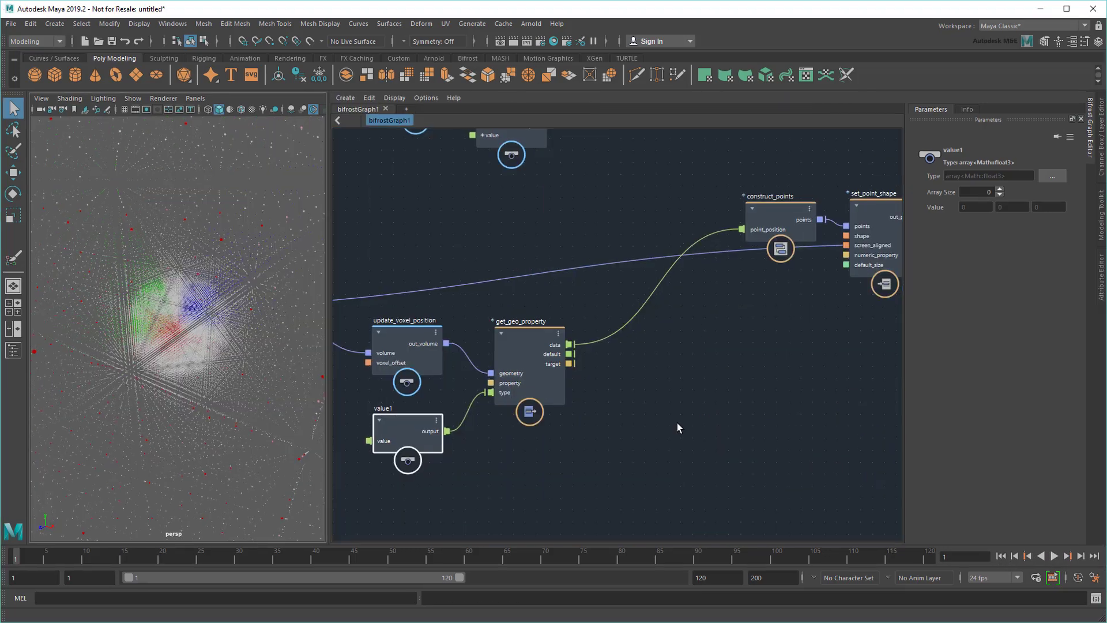
left_click(677, 427)
mouse_move(670, 420)
middle_mouse_down()
mouse_move(673, 370)
mouse_move(647, 346)
middle_mouse_up()
key("Tab")
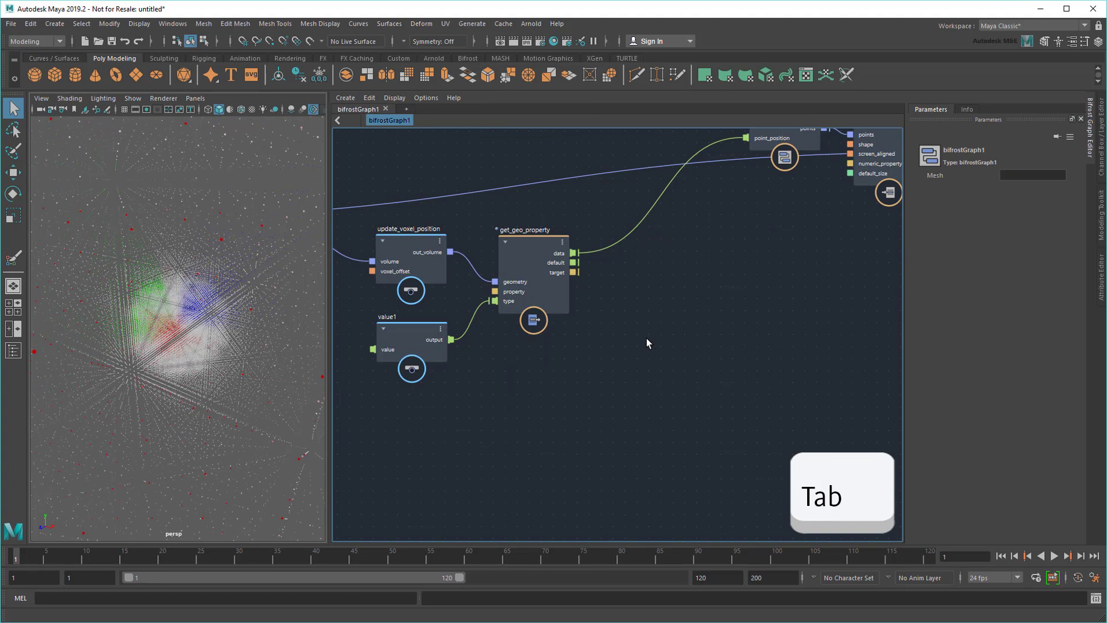
type("get")
key("Up")
key("Return")
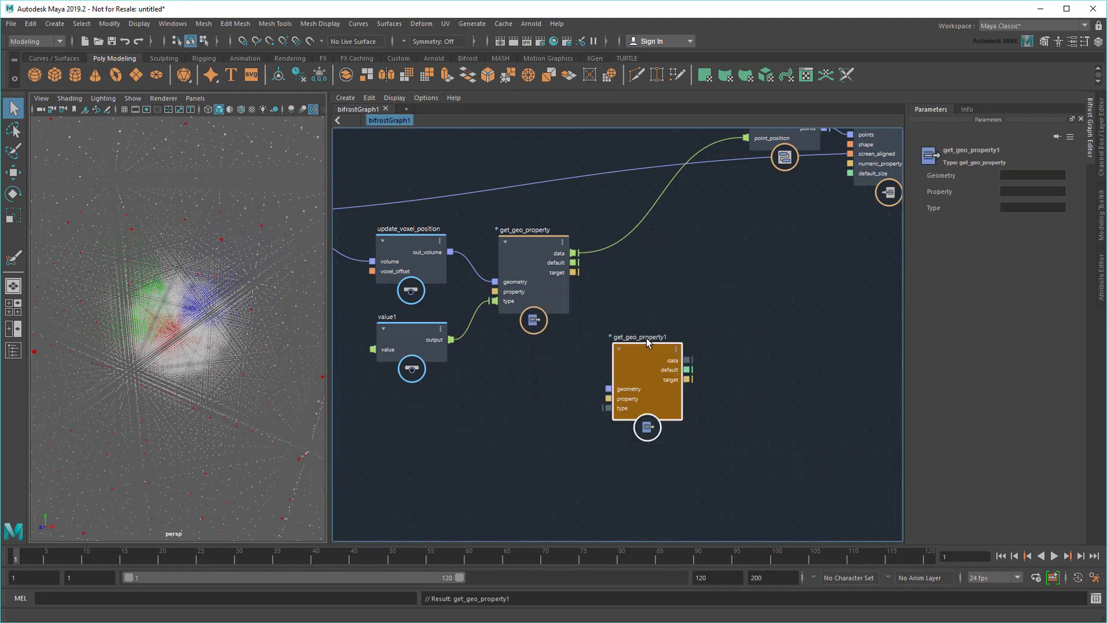
left_click_drag(450, 252, 609, 389)
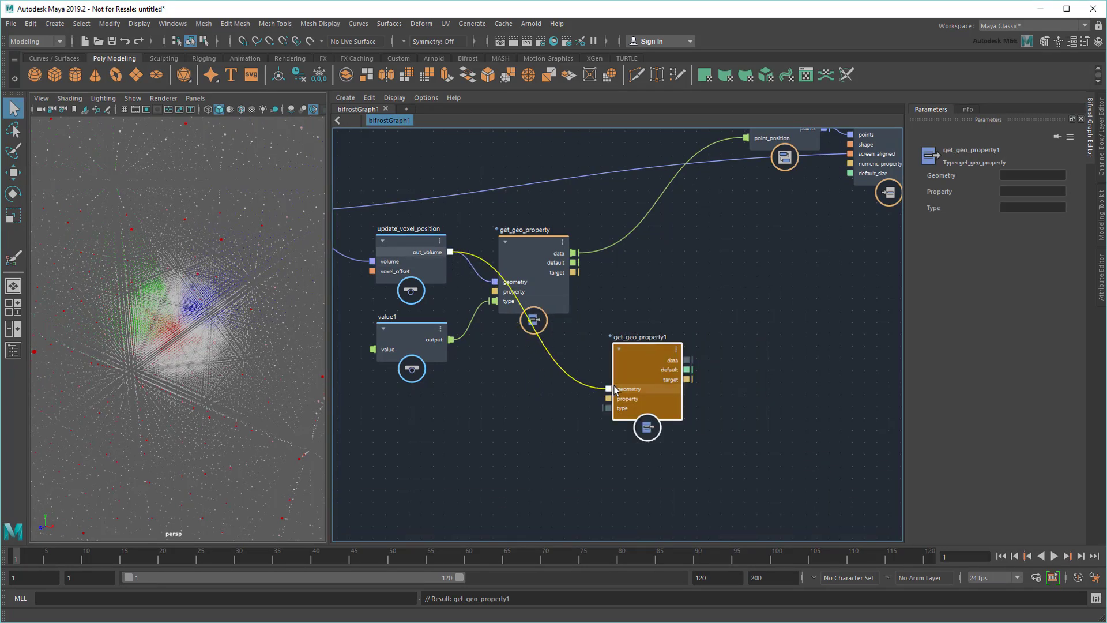
left_click(1032, 191)
type("voxel_")
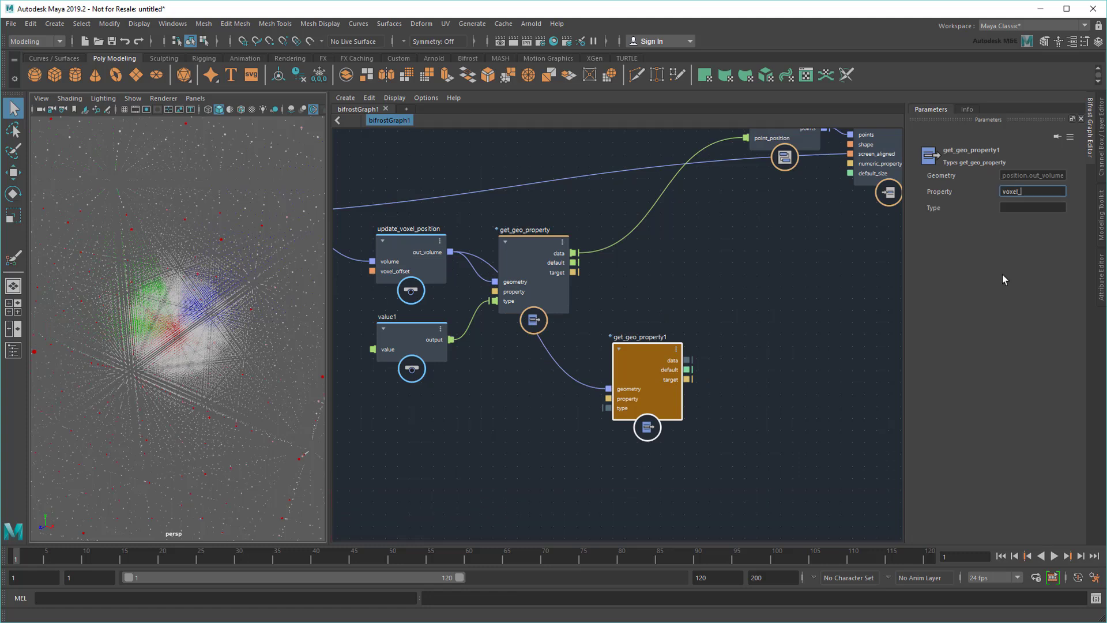
type("fog_density")
left_click_drag(643, 352, 530, 367)
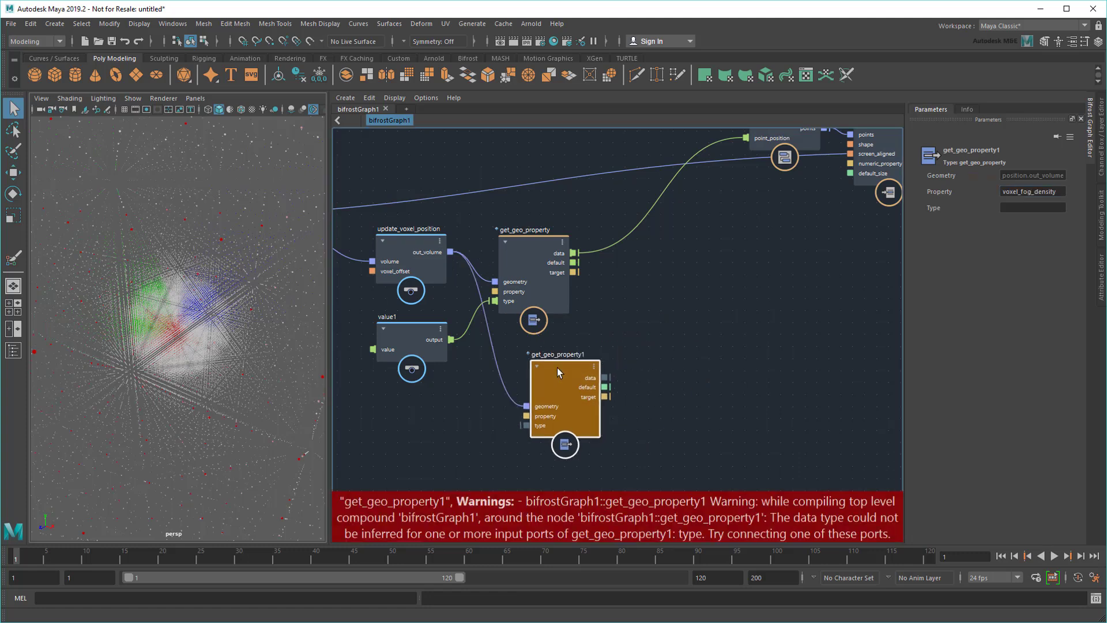
Give the new node's type input a float array value node.
left_click(489, 423)
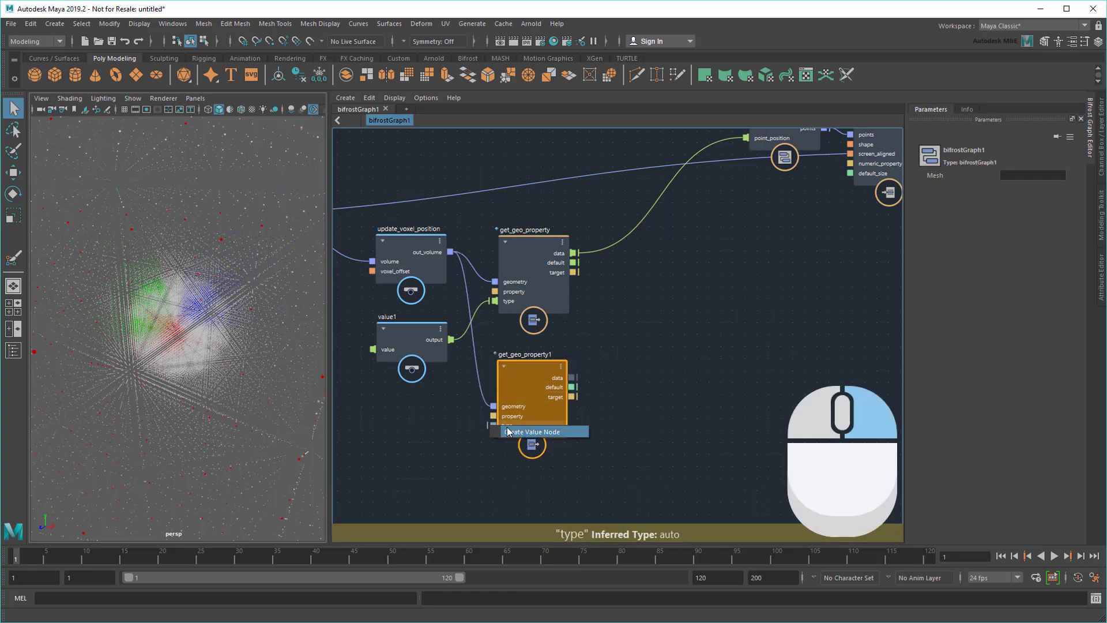
left_click(507, 426)
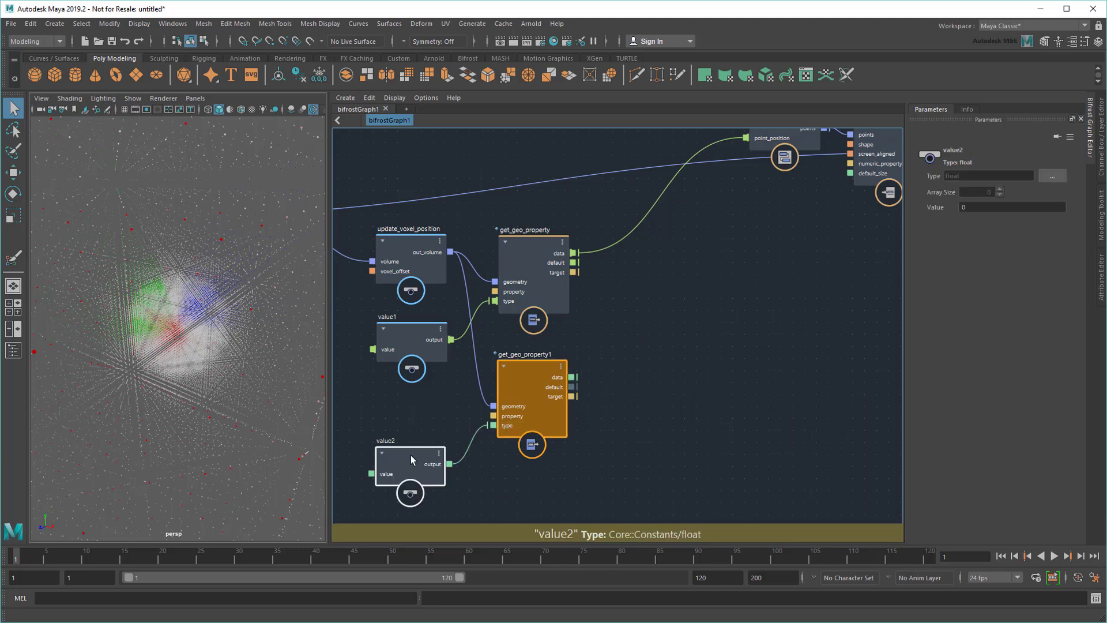
left_click(1050, 176)
left_click(554, 232)
left_click(582, 405)
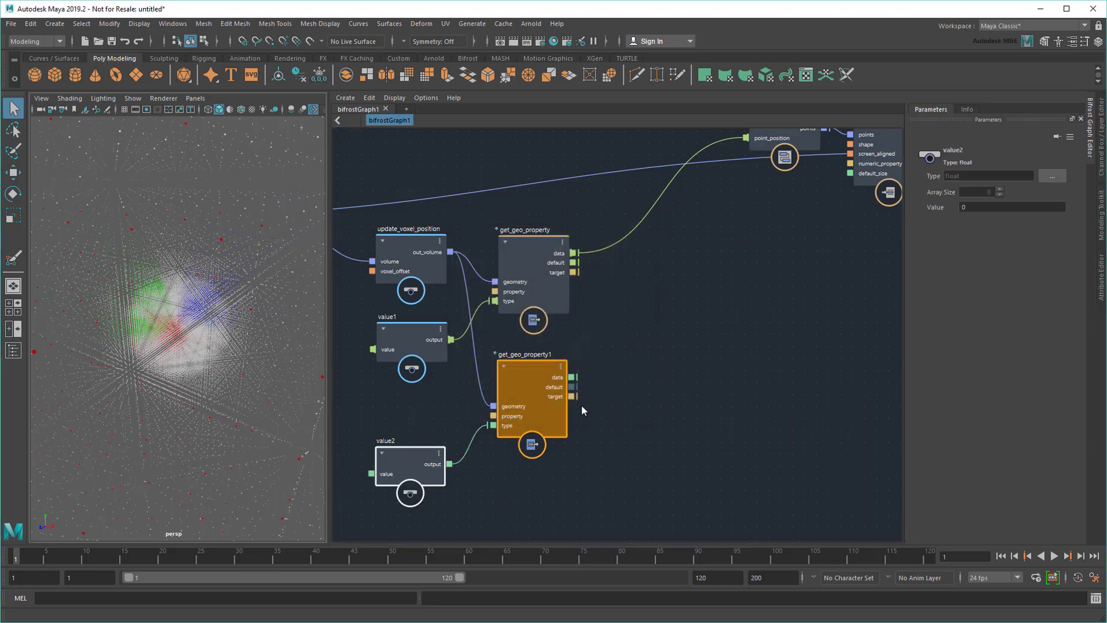
Rename the nodes property_voxel_fog_density and get_geo_property_voxel_position.
double_click(557, 378)
type("property_vox")
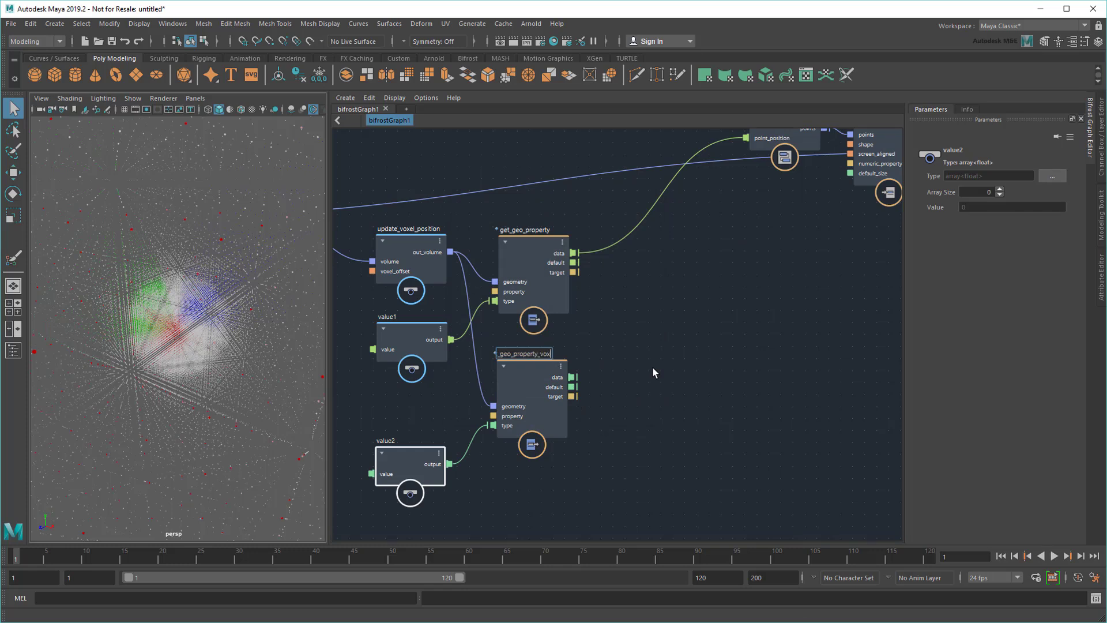
type("el_fog_density")
key("Return")
double_click(507, 229)
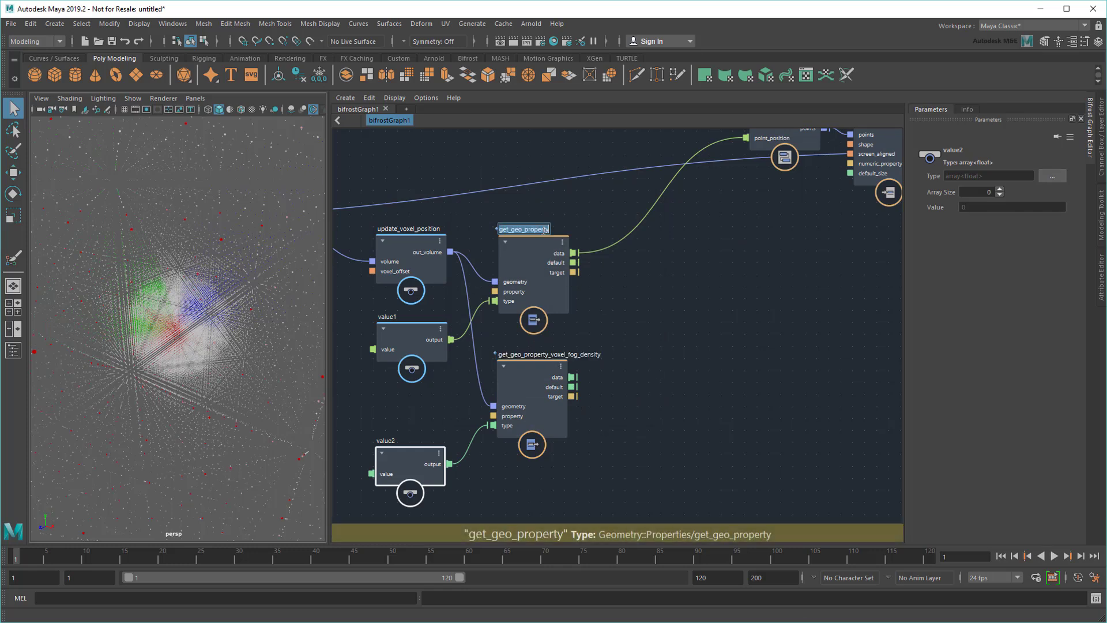
key("End")
type("_voxel_position")
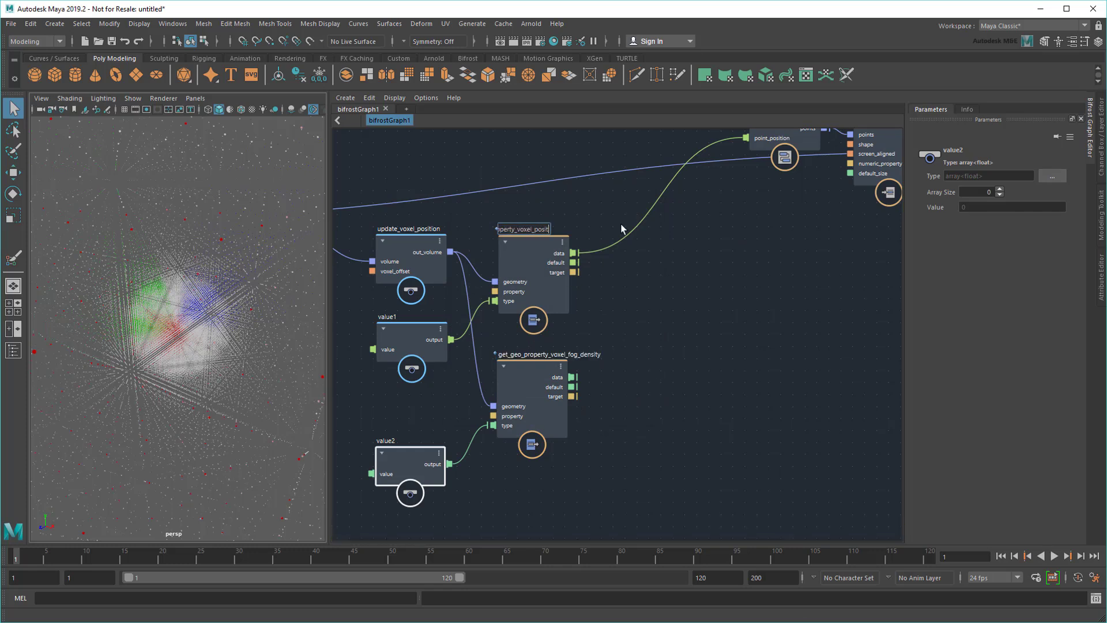
key("Return")
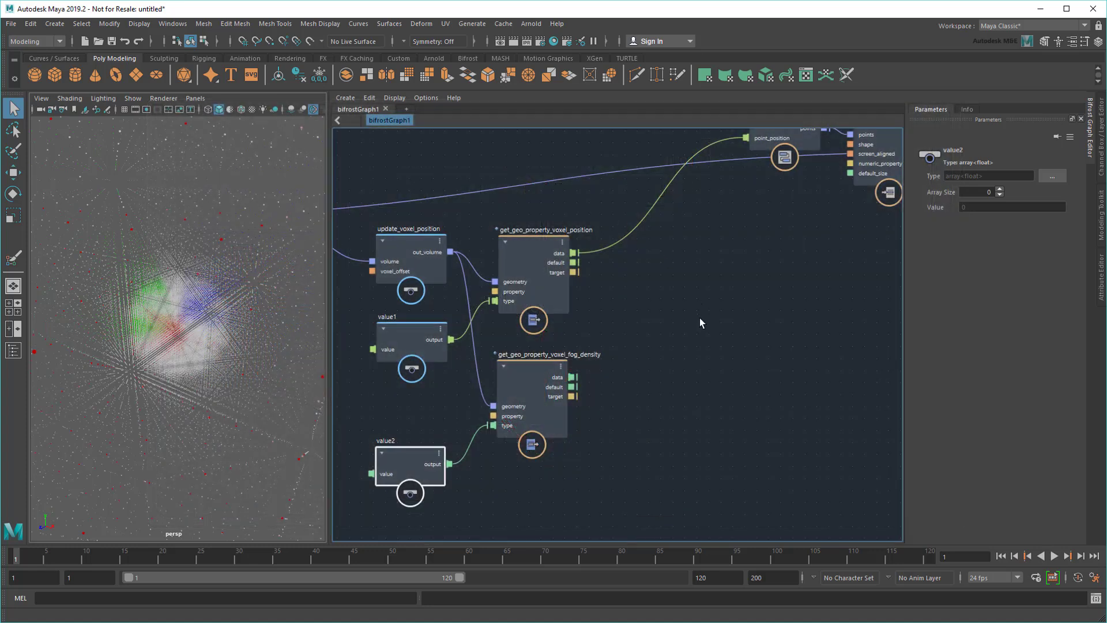
Add a greater node fed by fog density data, with its Second threshold set to 0.1.
left_click(700, 318)
key("Tab")
type("greater")
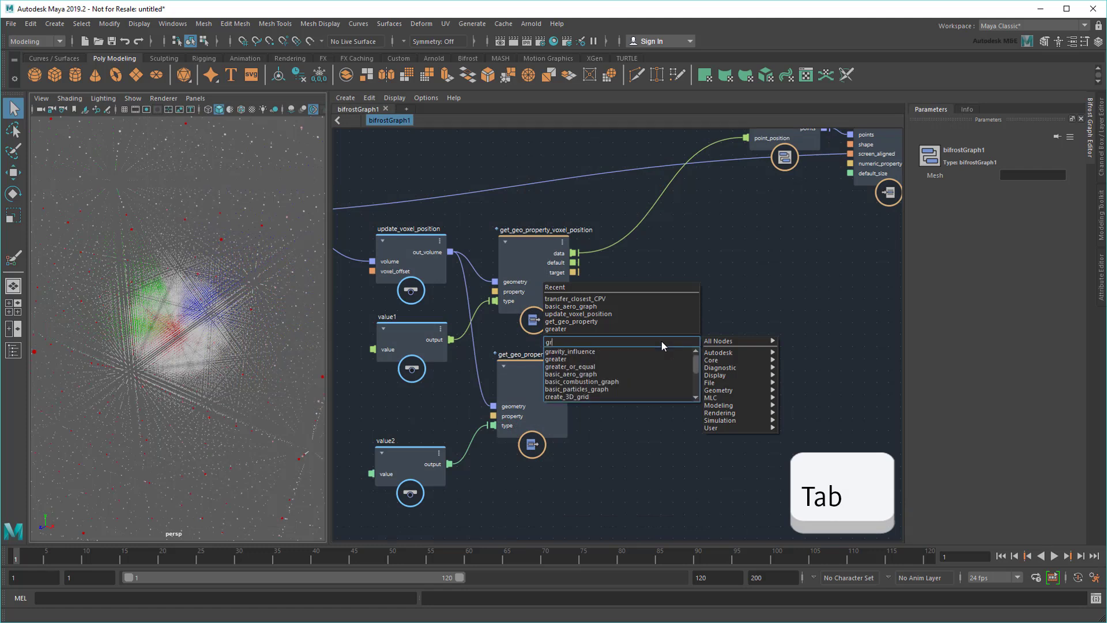
key("Return")
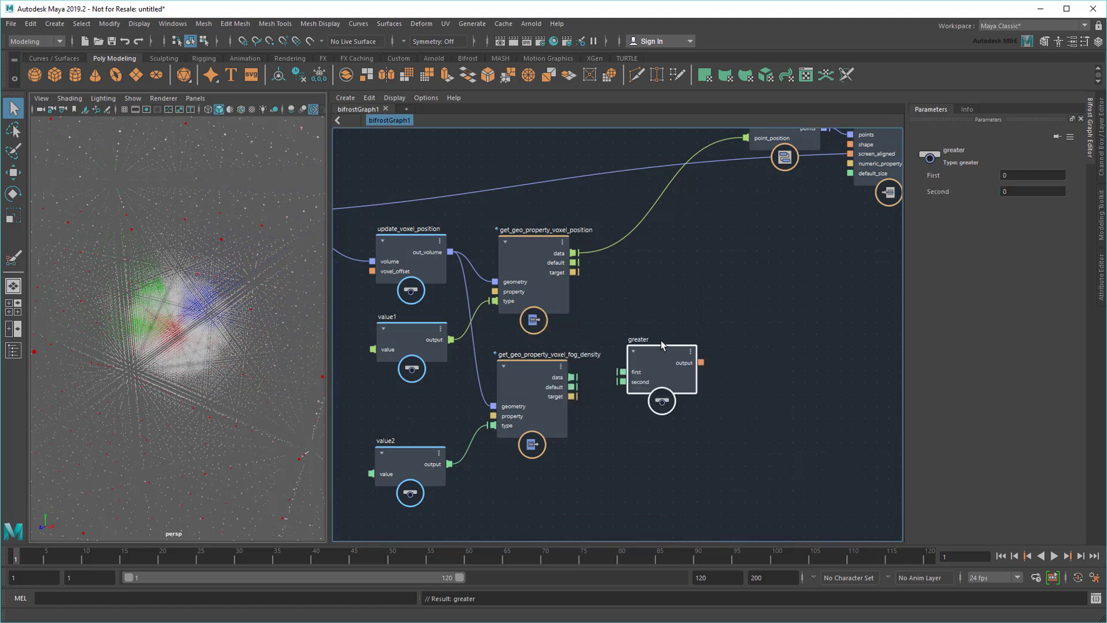
left_click_drag(690, 324, 696, 319)
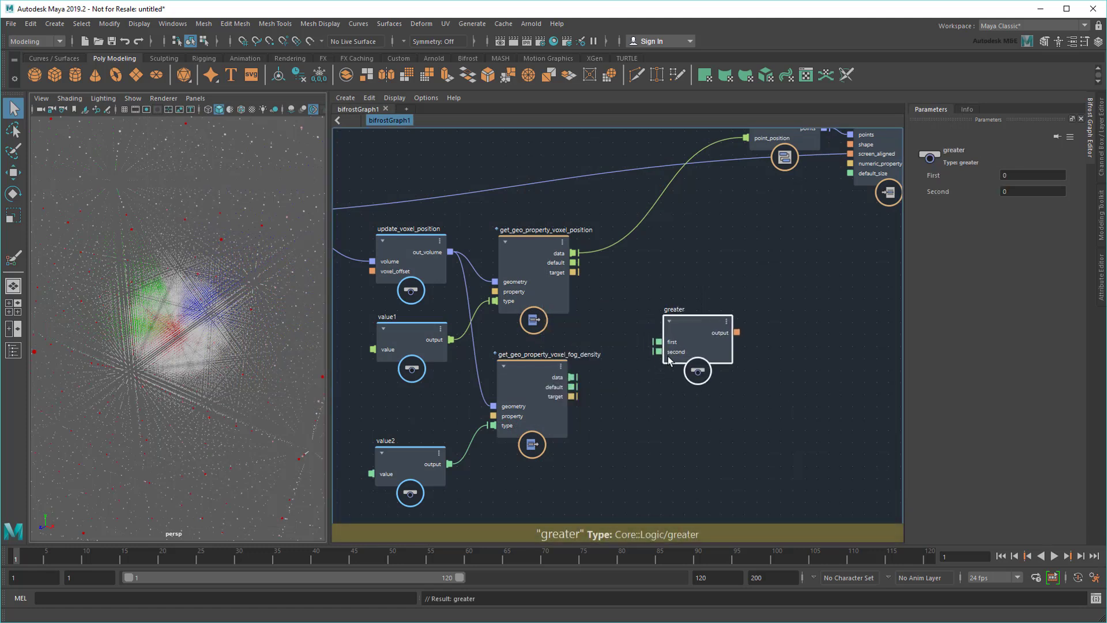
left_click_drag(575, 377, 658, 342)
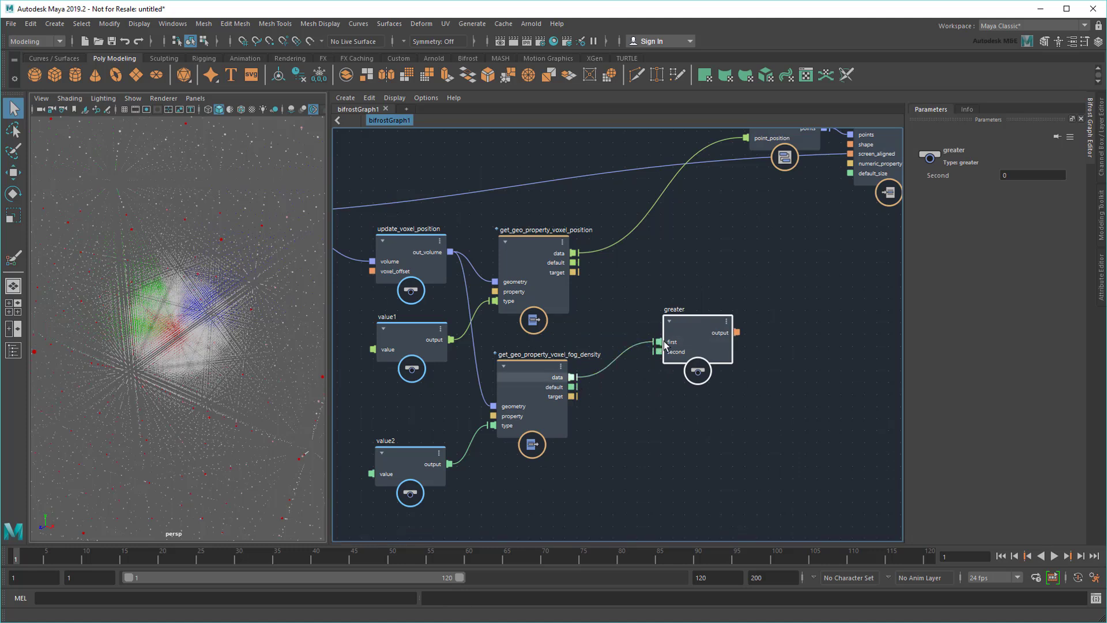
left_click(1029, 174)
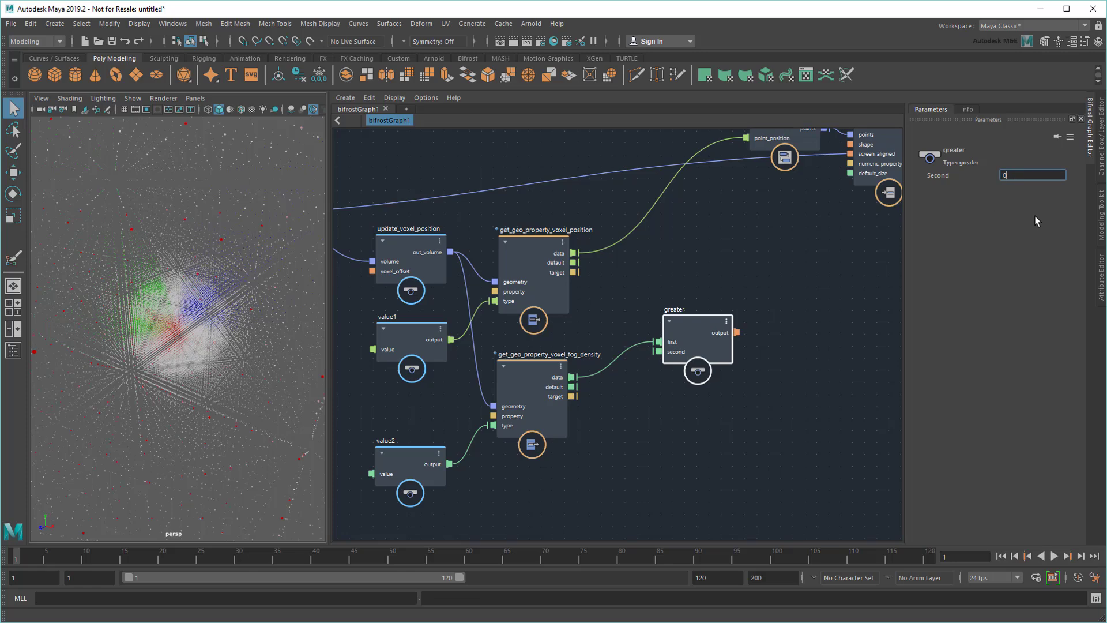
type(".1")
Add a find_all_in_array node taking the greater node's output as its array.
middle_click_drag(773, 311, 684, 313)
key("Tab")
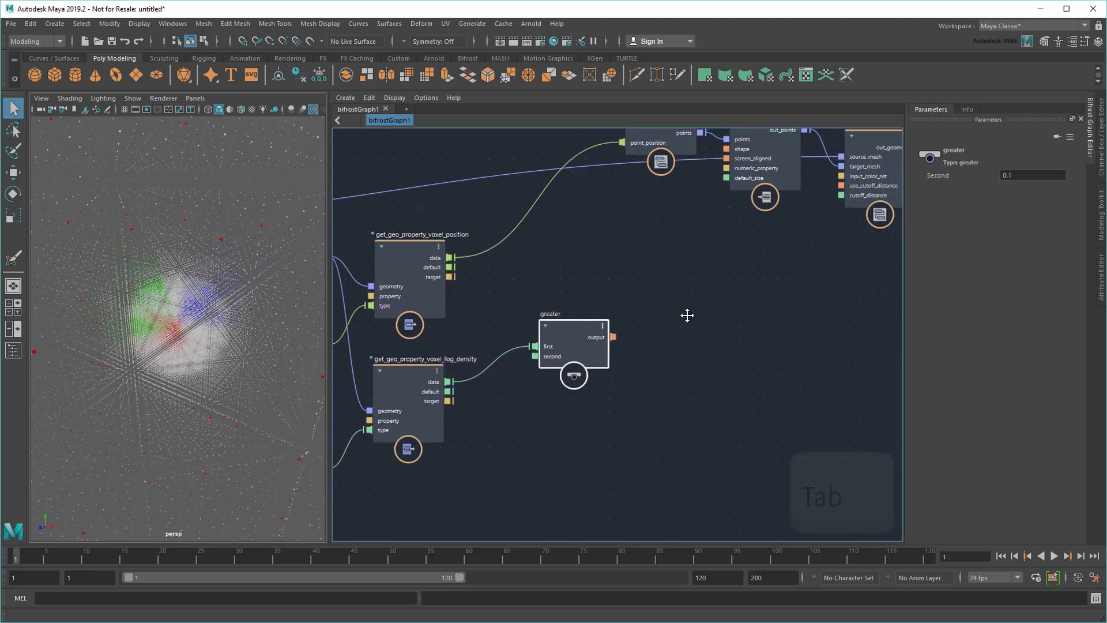
type("find_all")
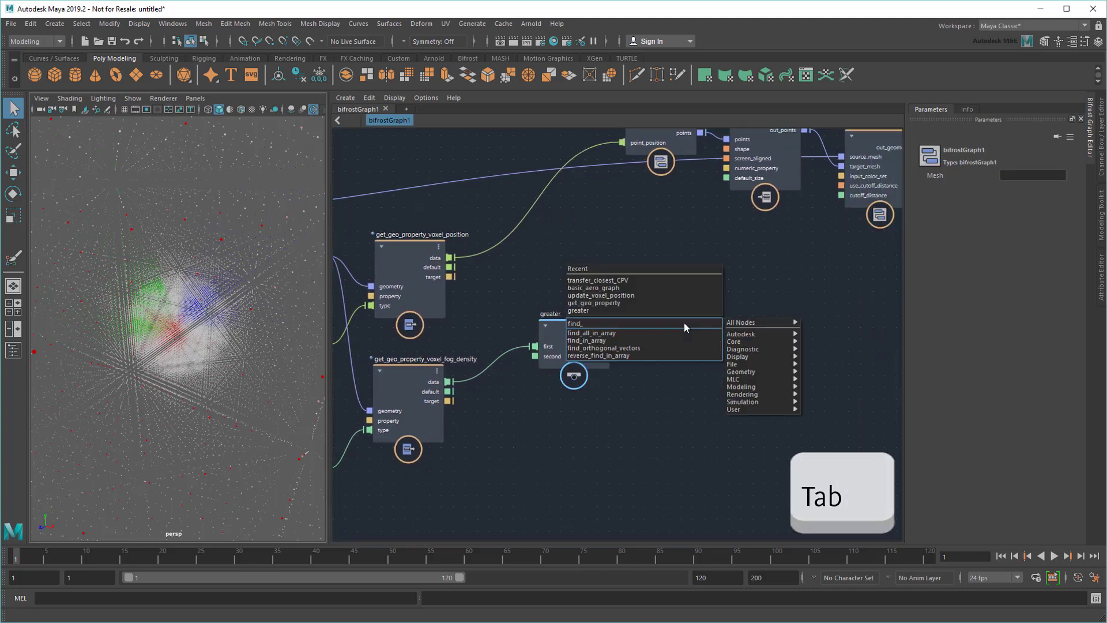
key("Down")
key("Return")
left_click_drag(683, 321, 704, 300)
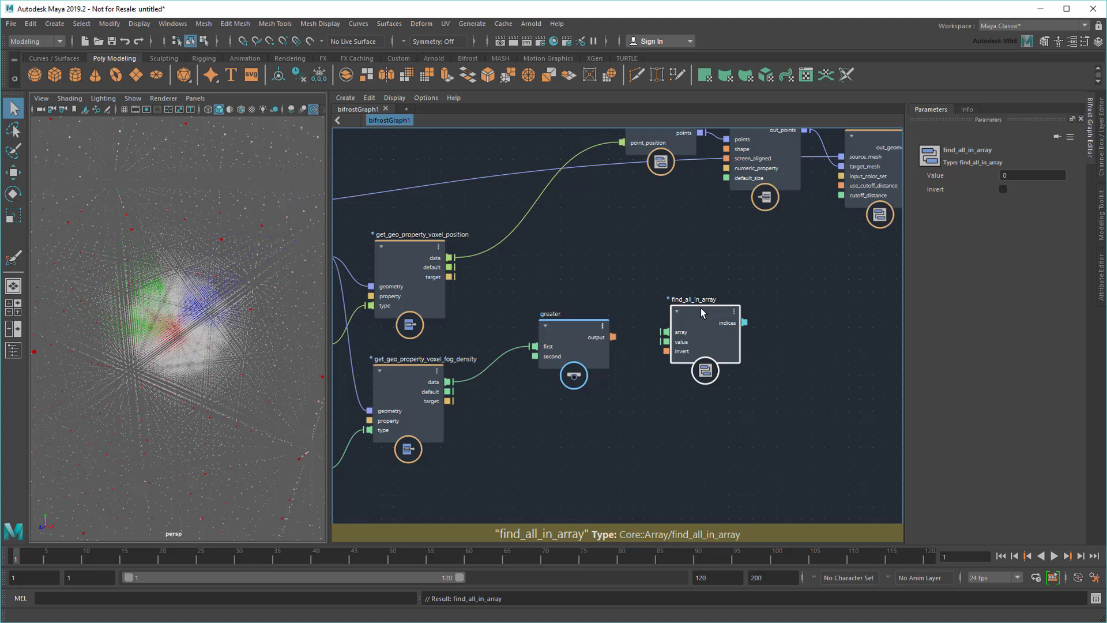
left_click_drag(613, 336, 663, 332)
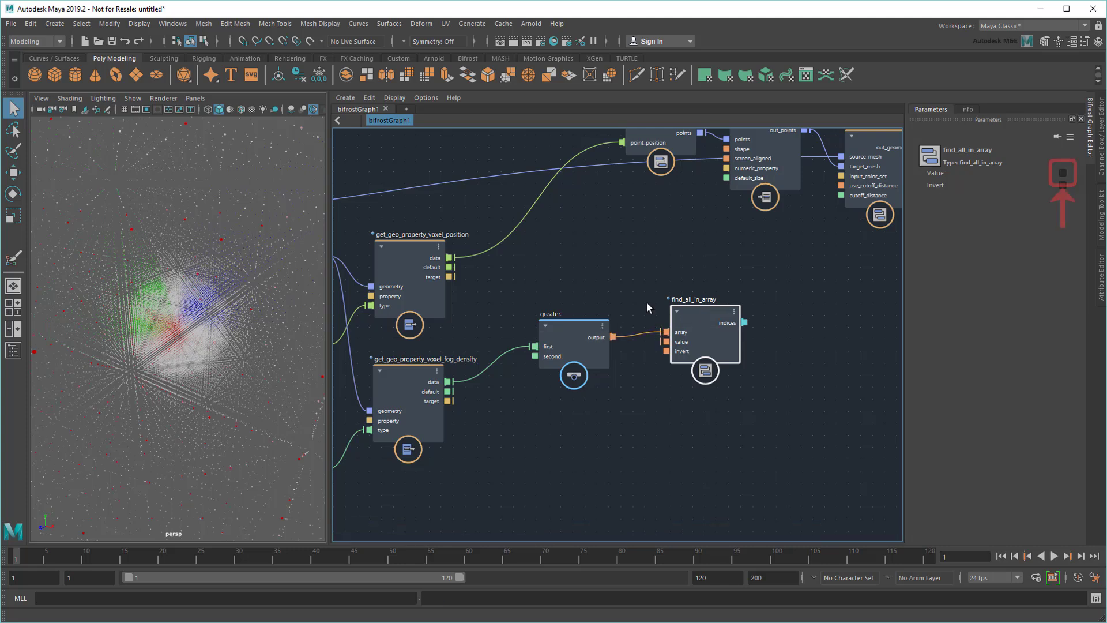
middle_click_drag(648, 309, 613, 297)
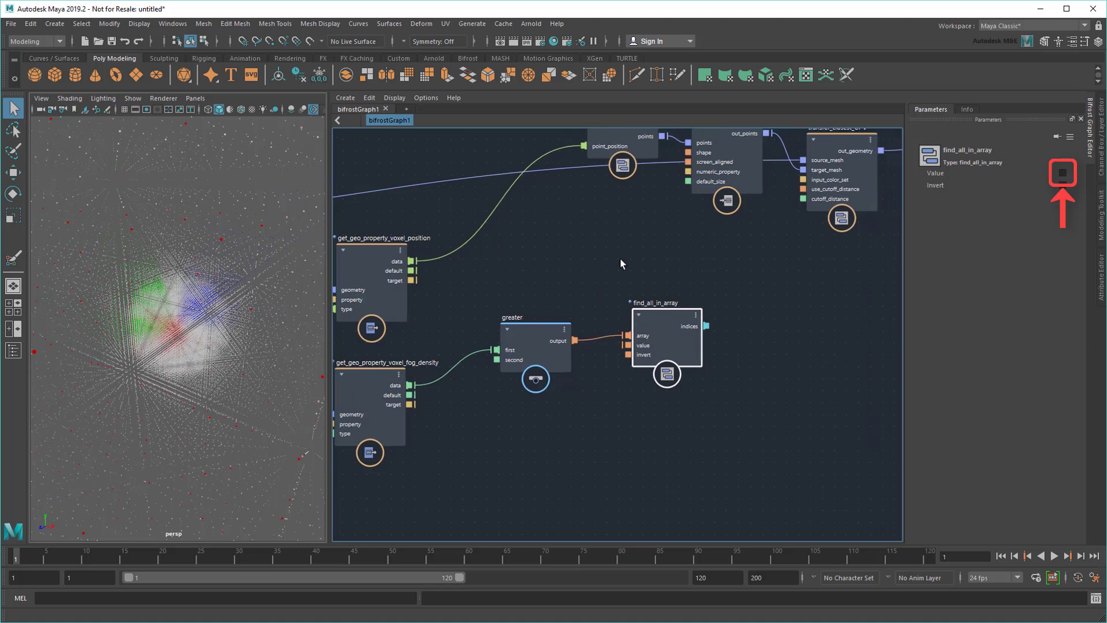
middle_click_drag(673, 317, 625, 389)
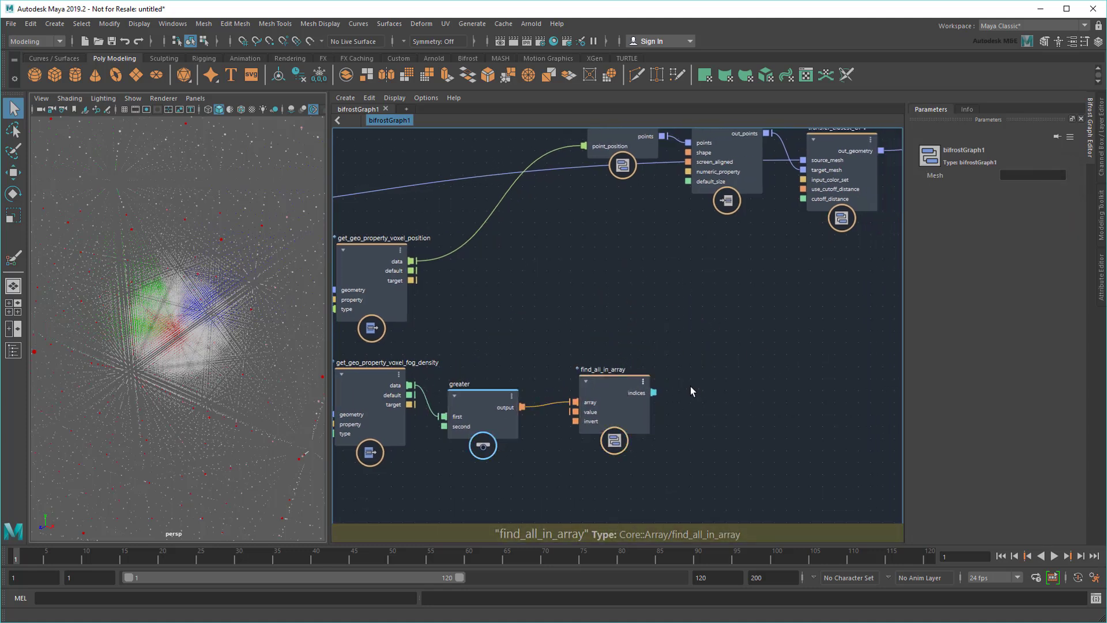
Add remove_from_array fed voxel positions, with found indices driving indices_to_remove.
key("Tab")
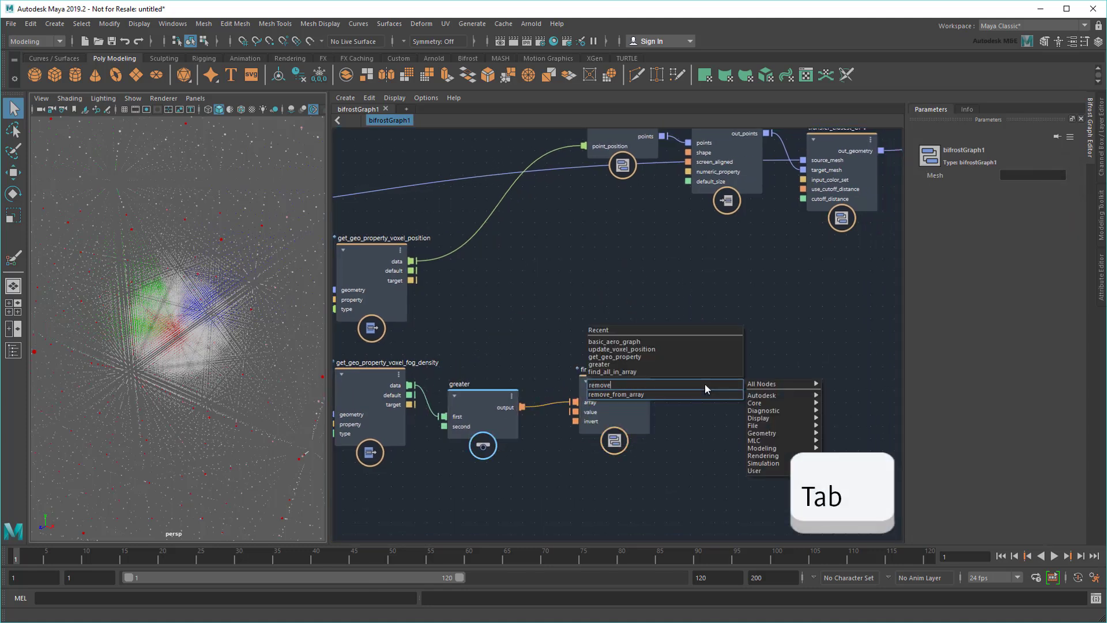
left_click(704, 383)
left_click_drag(704, 382, 618, 254)
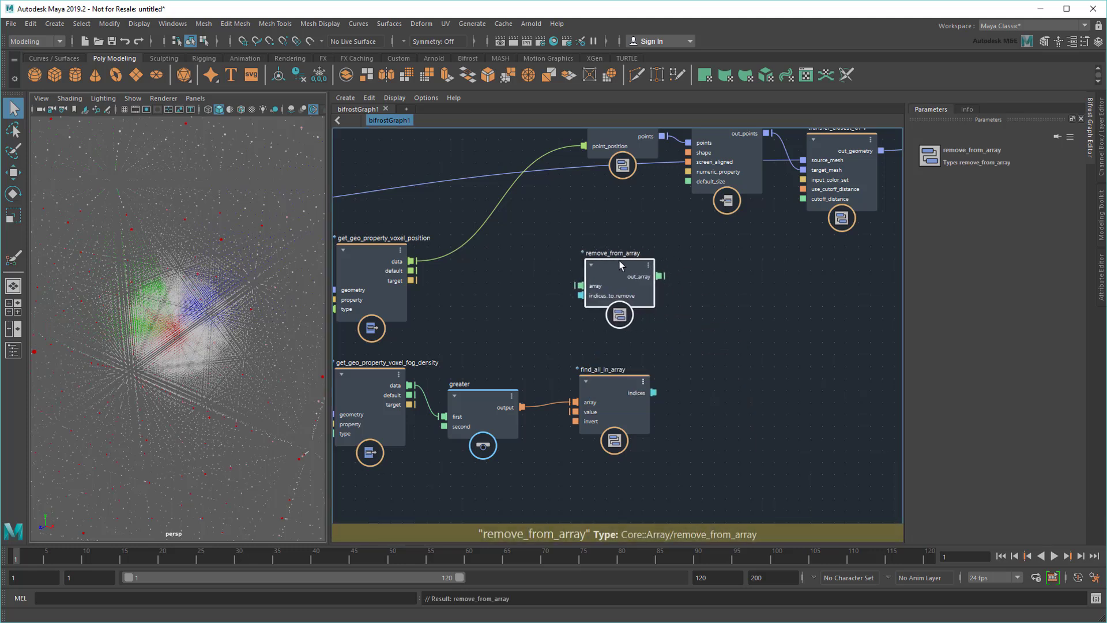
left_click_drag(569, 147, 580, 286)
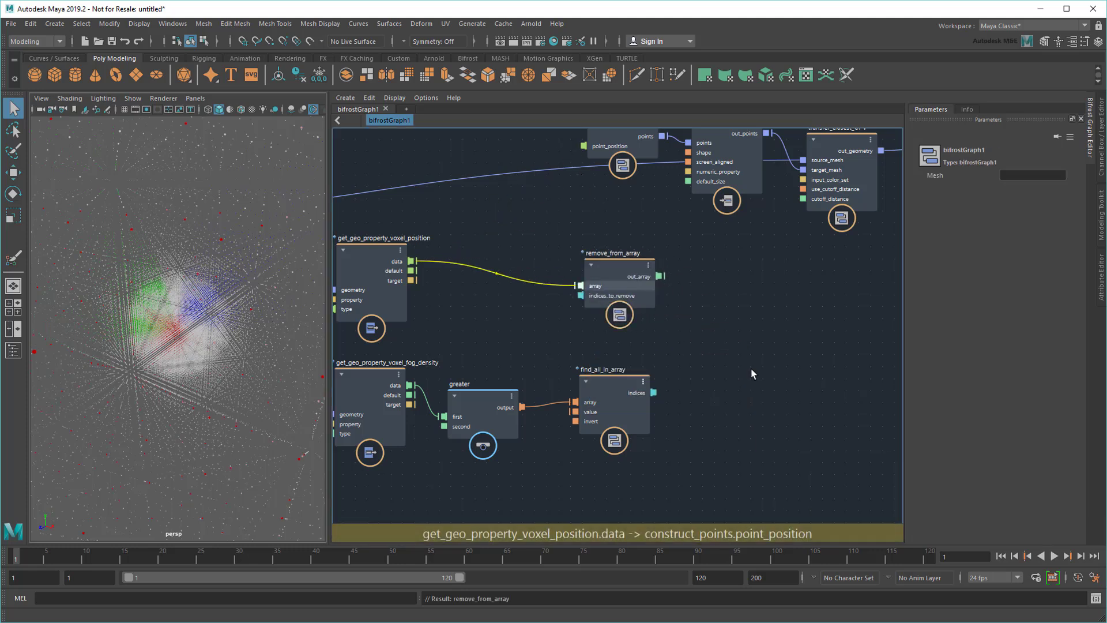
left_click(750, 368)
left_click_drag(653, 393, 580, 296)
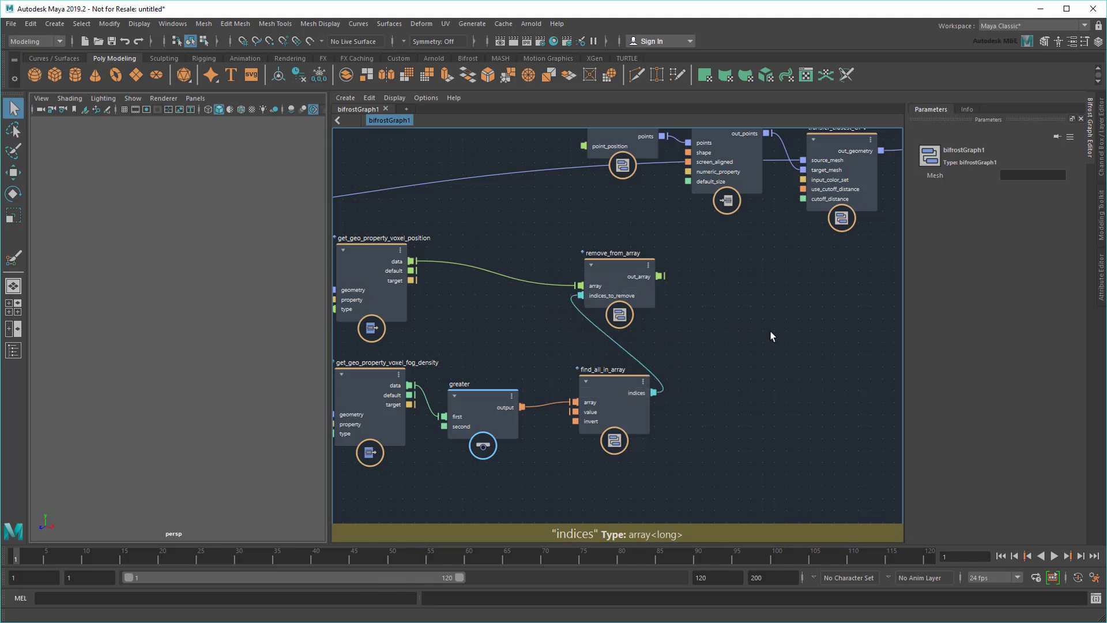
mouse_move(725, 310)
middle_mouse_down()
mouse_move(762, 351)
mouse_move(788, 351)
middle_mouse_up()
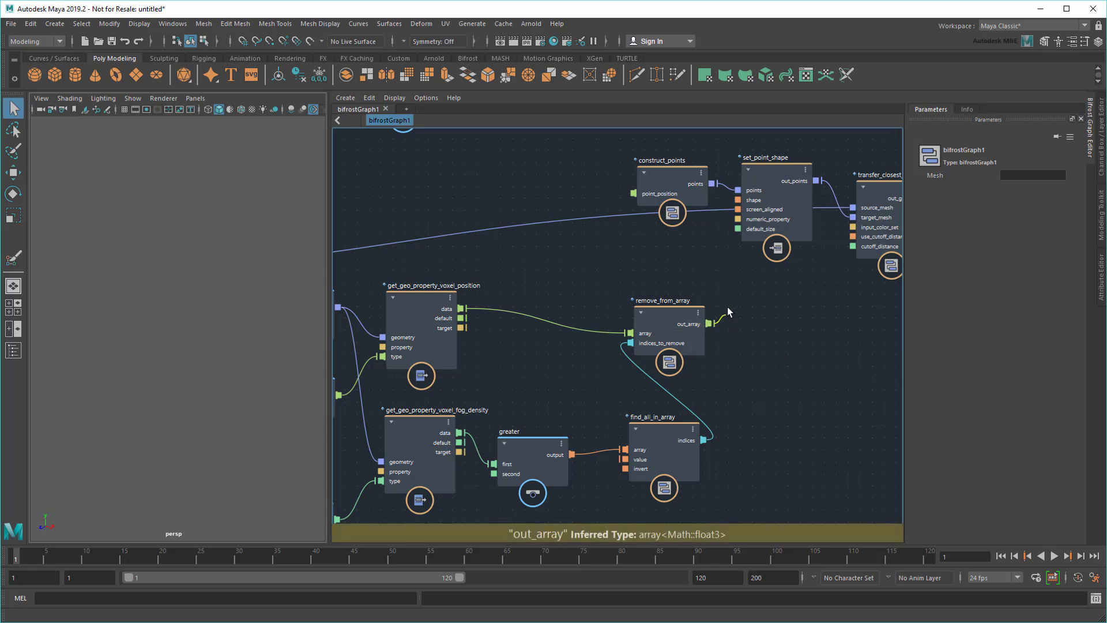
Feed remove_from_array's out_array into construct_points and play back to inspect the mushroom point cloud.
mouse_move(709, 323)
left_mouse_down()
mouse_move(588, 192)
mouse_move(633, 193)
left_mouse_up()
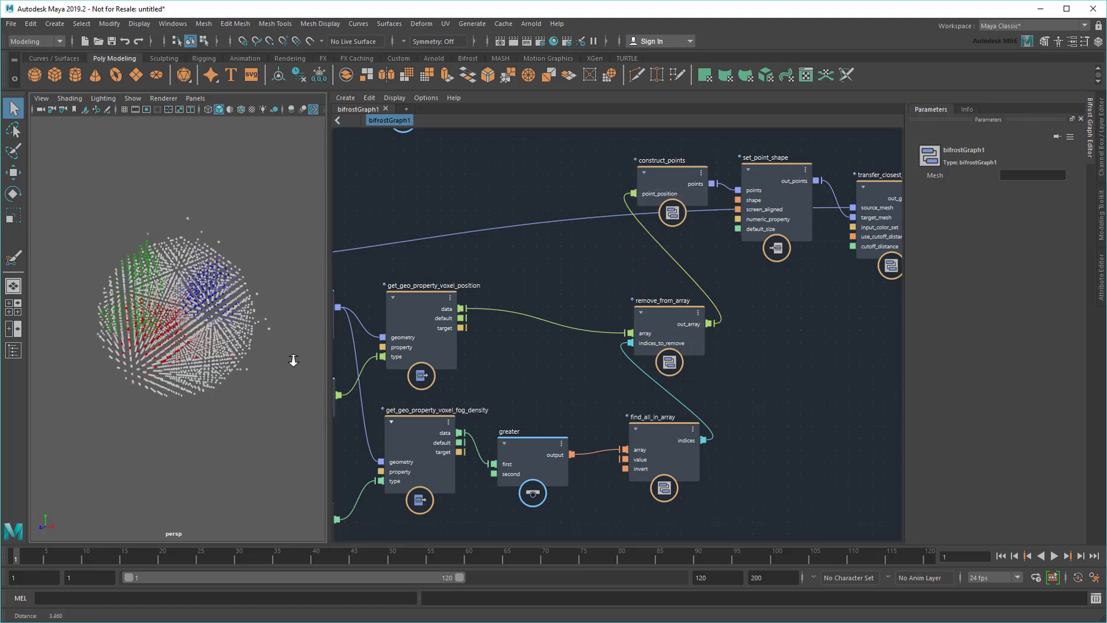
left_click(1058, 561)
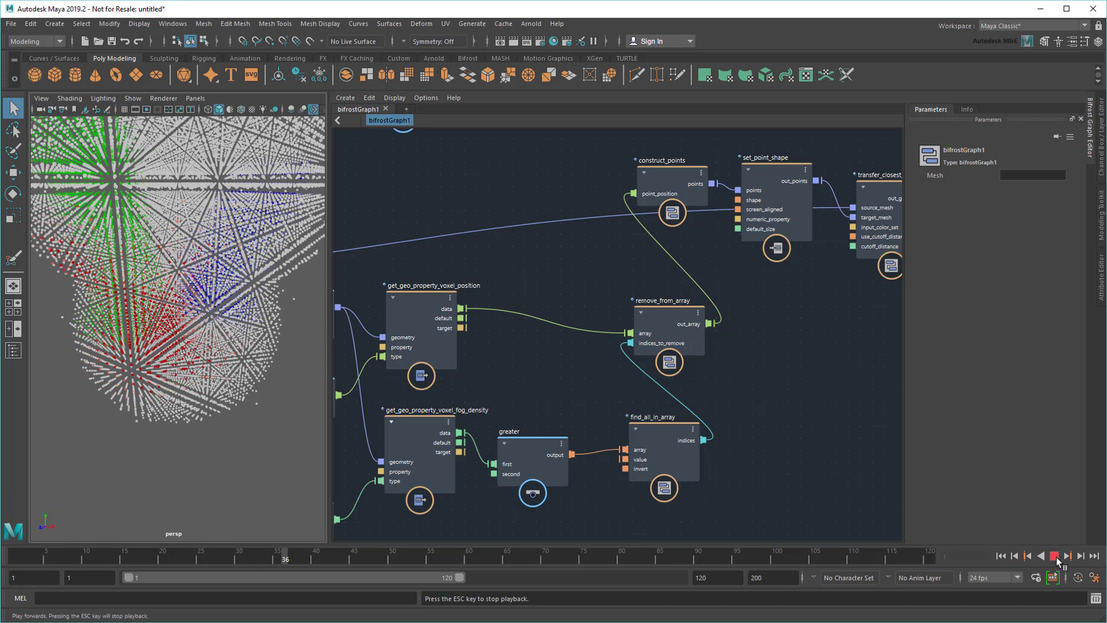
left_click(1058, 559)
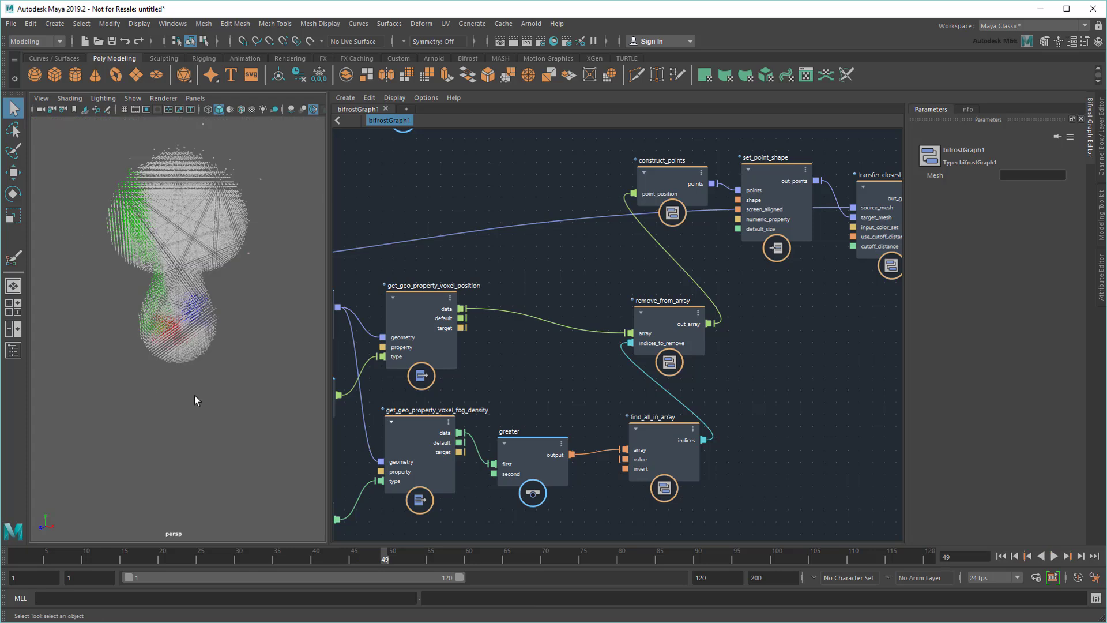
mouse_move(211, 443)
left_mouse_down("alt")
mouse_move(234, 440)
mouse_move(235, 410)
mouse_move(259, 424)
left_mouse_up("alt")
right_click_drag(259, 424, 300, 455, "alt")
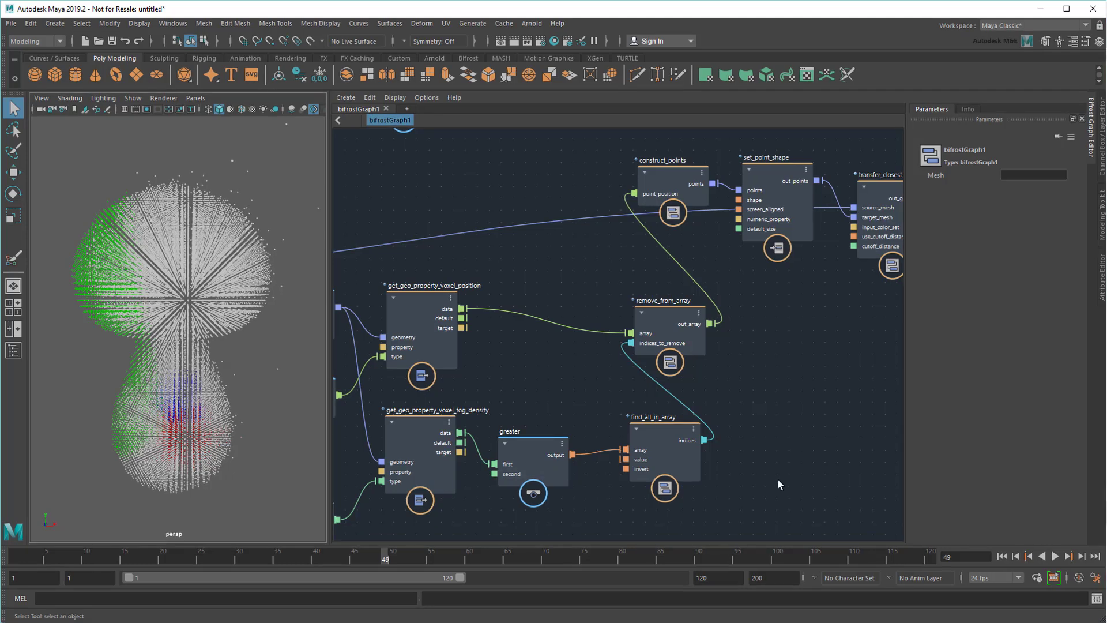
Add a less node on fog density data with its Second threshold at 0.5.
middle_click_drag(777, 479, 801, 376)
mouse_move(642, 182)
left_mouse_down()
mouse_move(721, 348)
mouse_move(818, 358)
left_mouse_up()
left_click_drag(585, 348, 622, 400)
left_click(583, 299)
key("Tab")
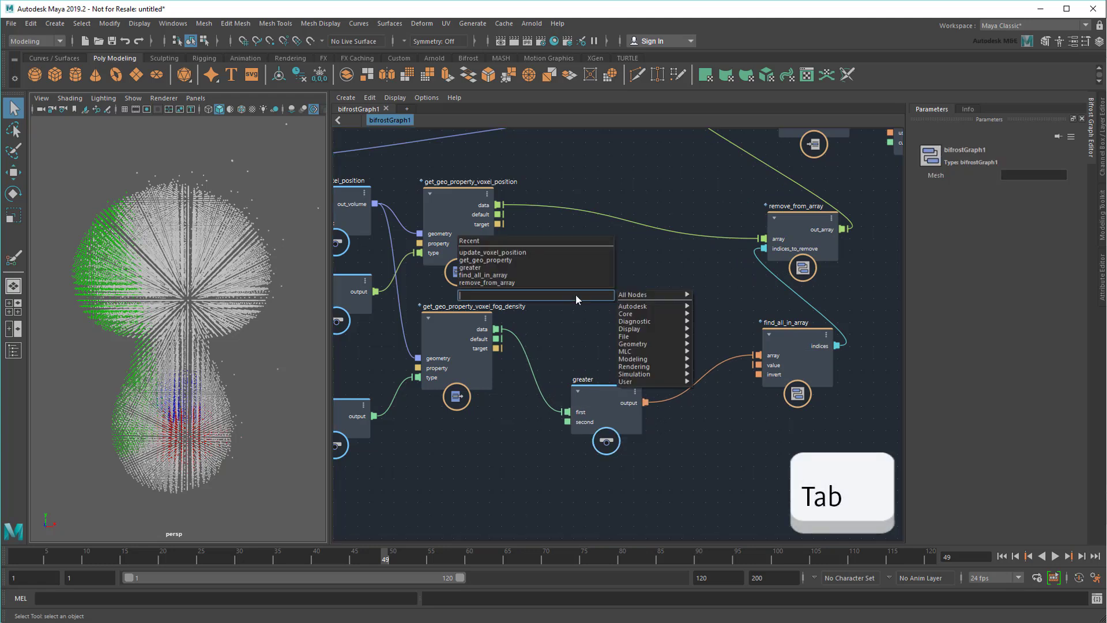
type("less")
key("Return")
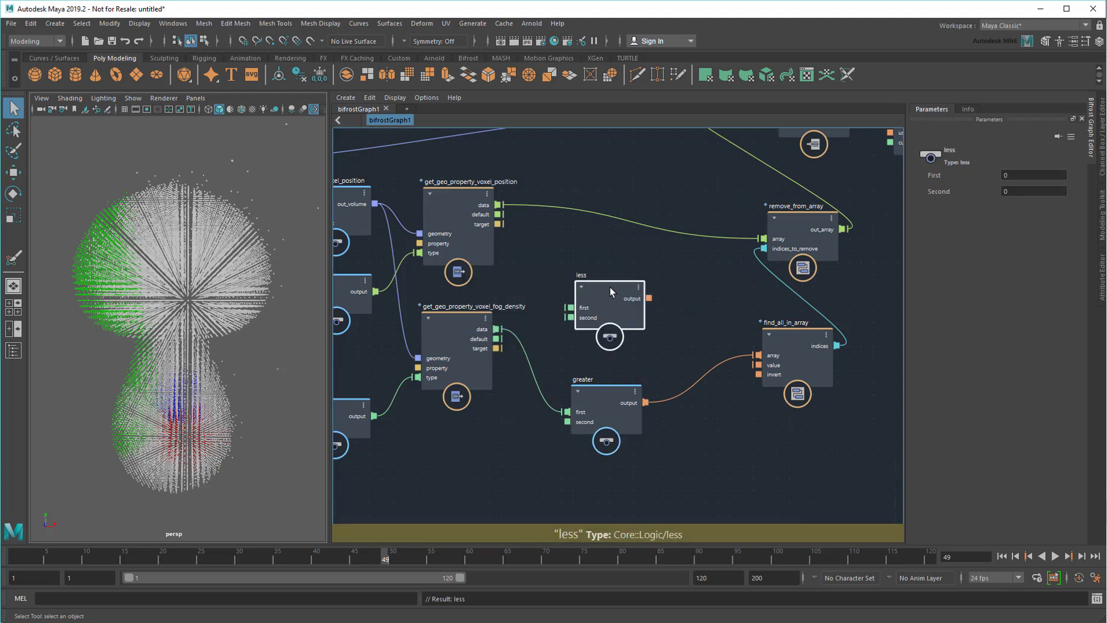
left_click_drag(496, 328, 568, 307)
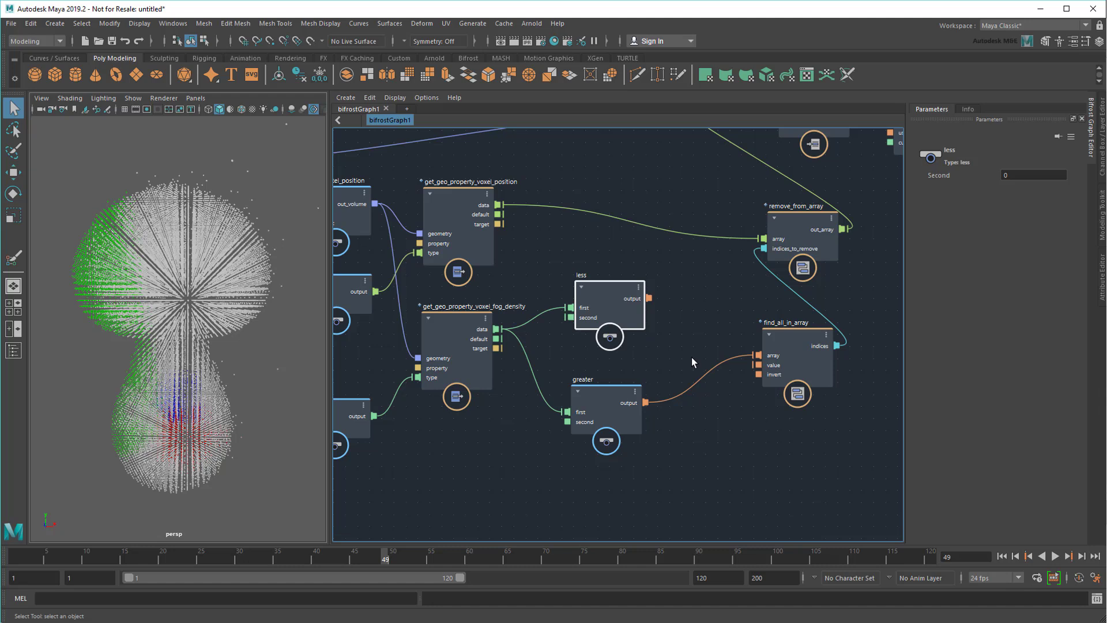
type(".5")
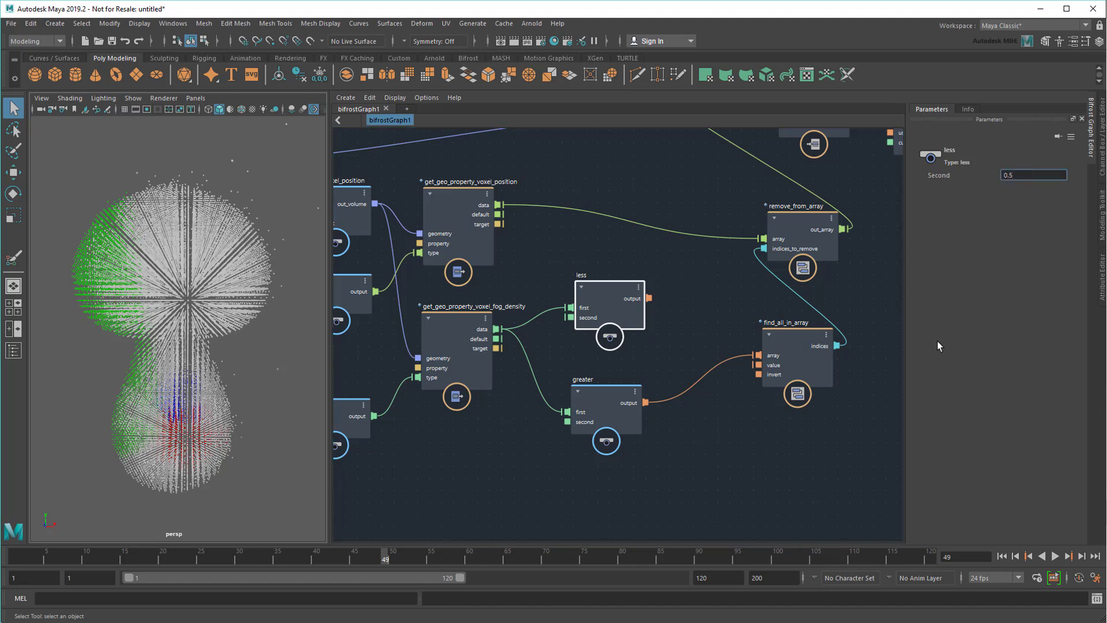
Combine less and greater in an and node feeding find_all_in_array, with graph execution paused.
middle_click_drag(795, 320, 622, 304)
left_click_drag(720, 324, 748, 324)
key("Tab")
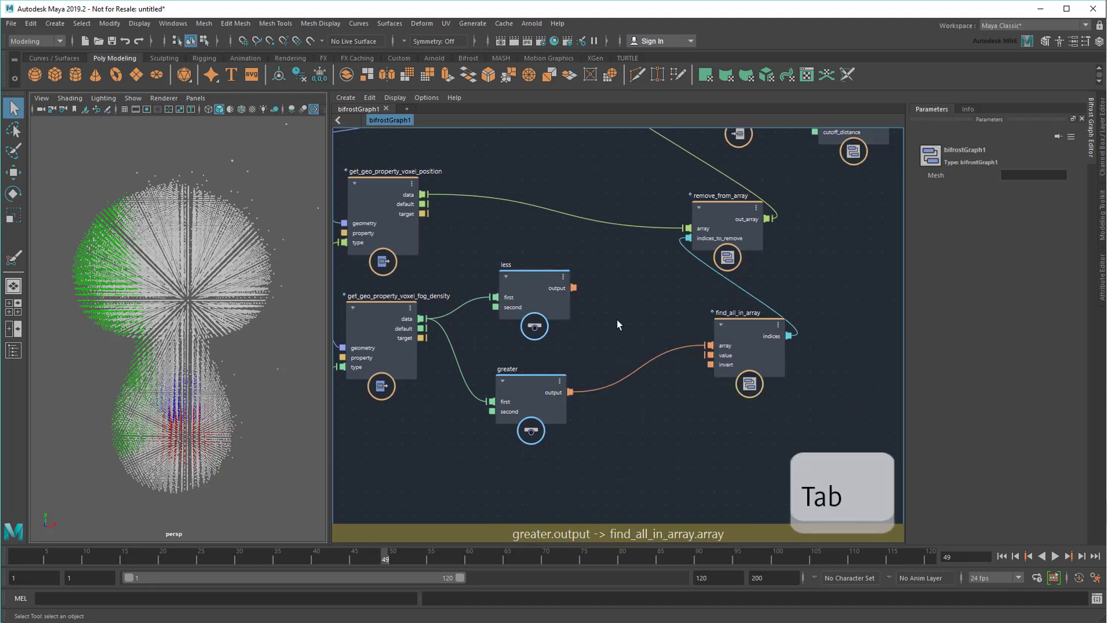
type("and")
key("Return")
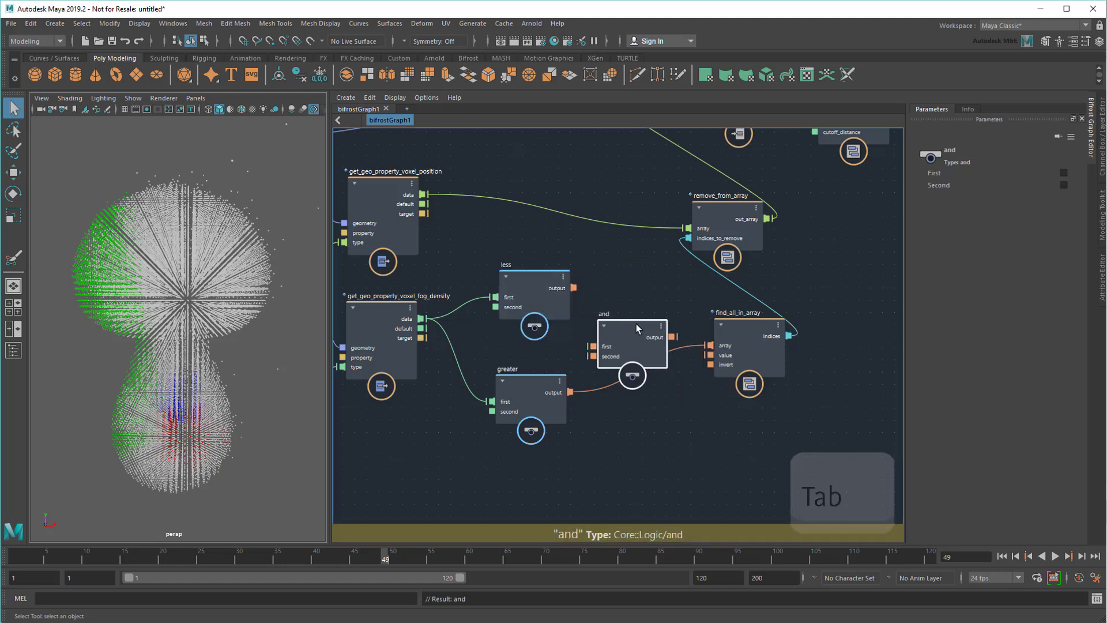
left_click_drag(569, 392, 601, 355)
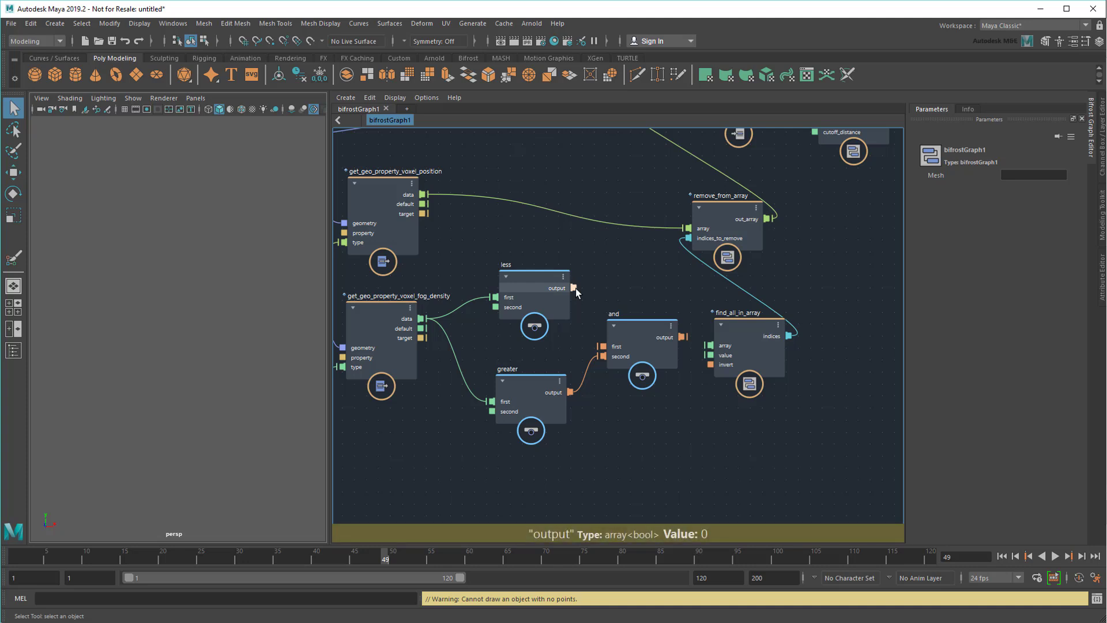
left_click(366, 98)
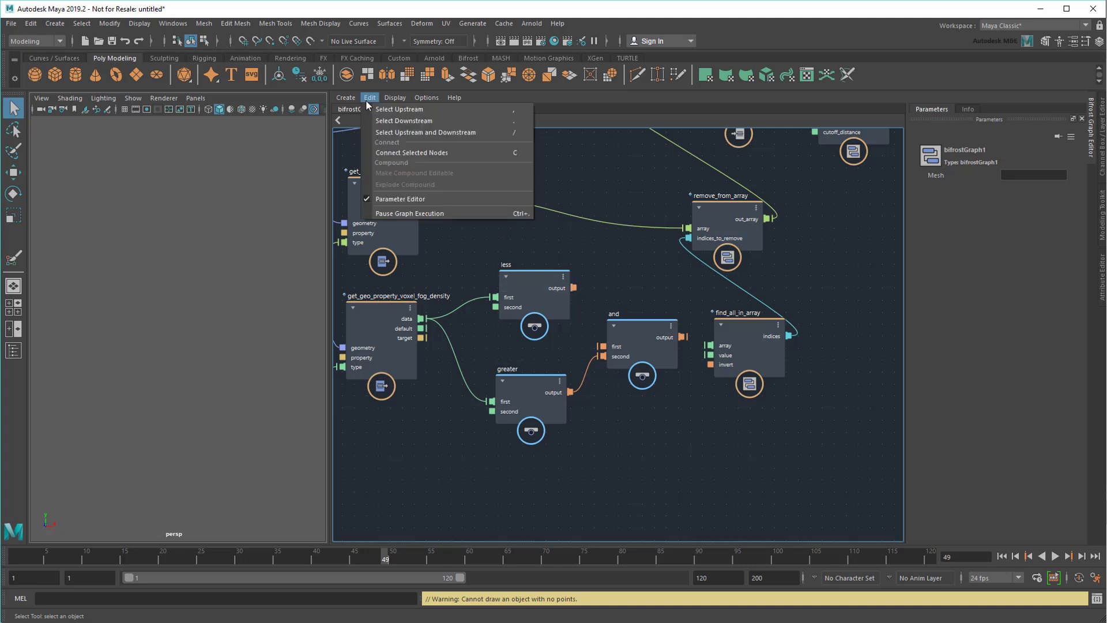
left_click(475, 212)
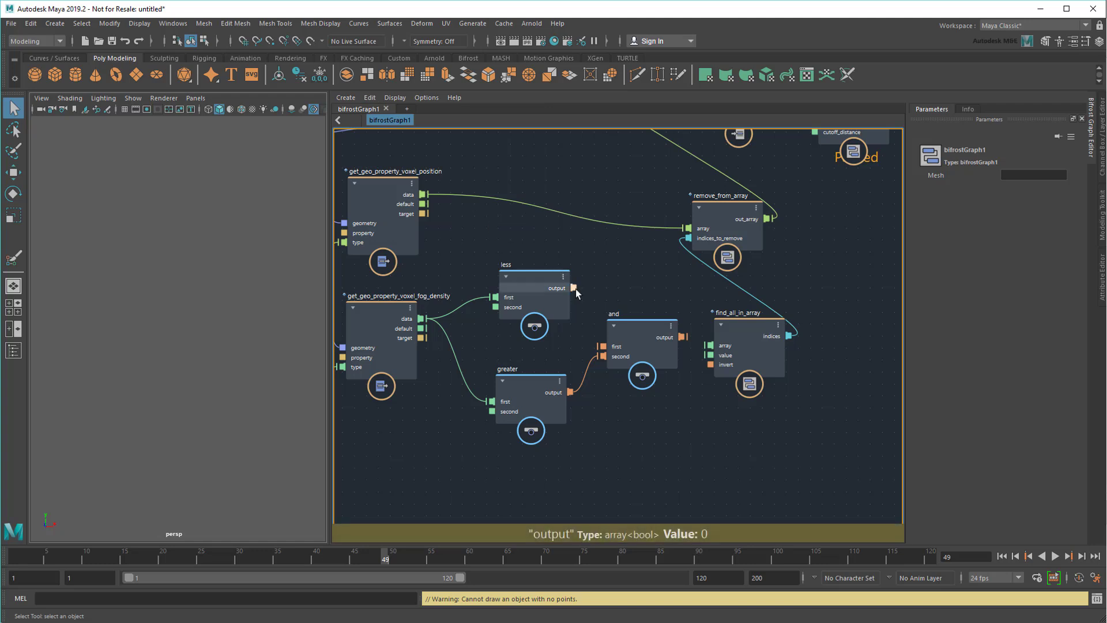
left_click_drag(573, 288, 602, 346)
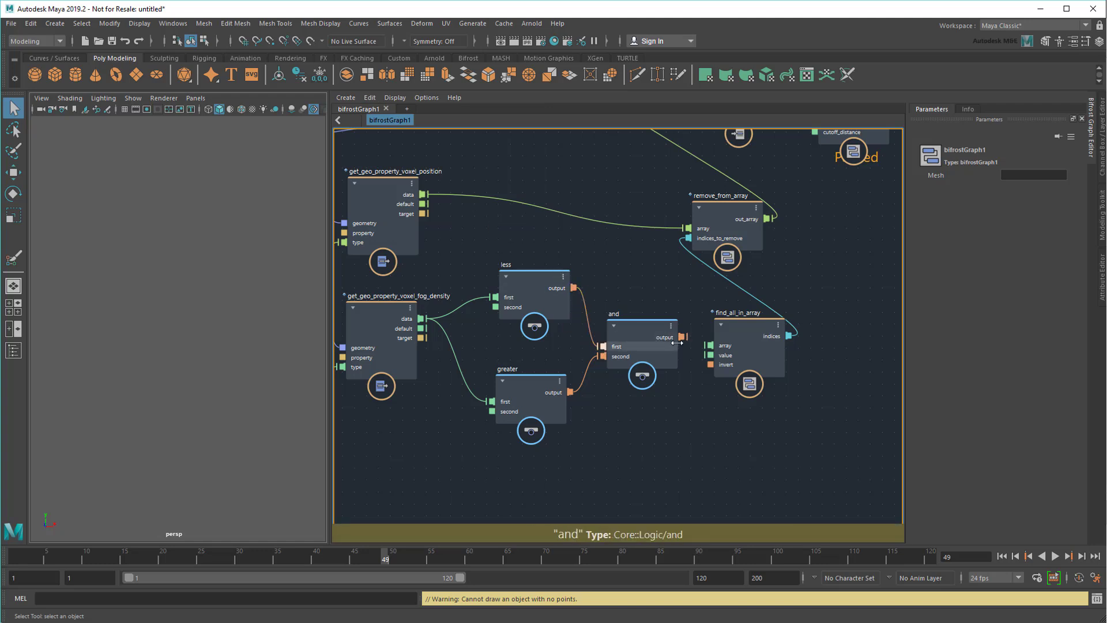
left_click_drag(682, 337, 710, 346)
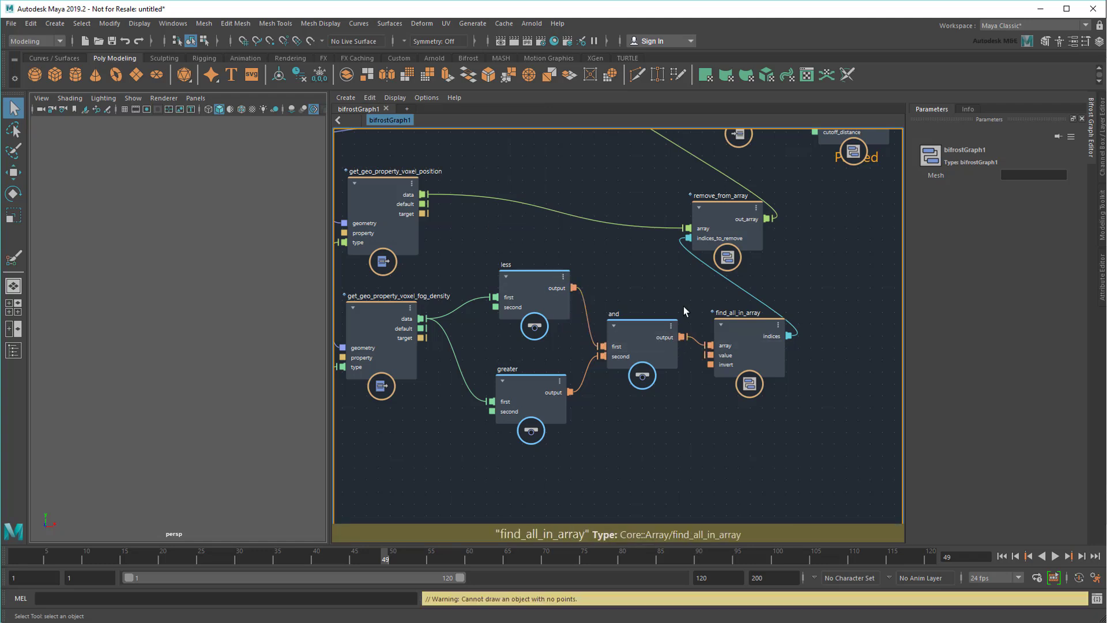
Add an input node exposing the less and greater thresholds as new ports.
scroll(682, 299, "down", 2)
scroll(687, 272, "down", 2)
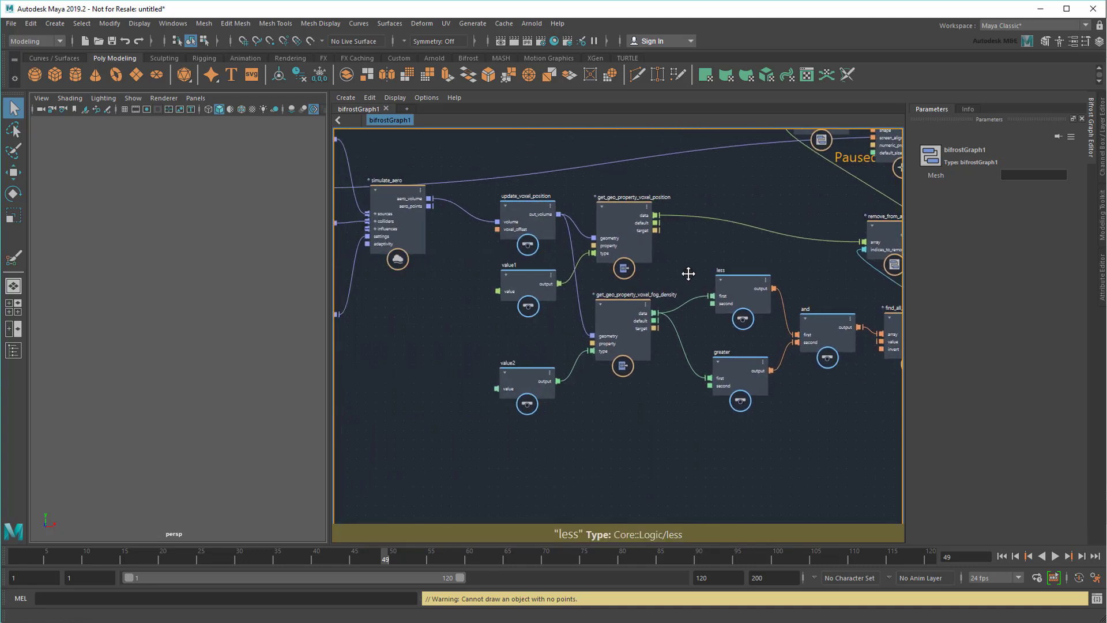
middle_click_drag(687, 271, 662, 257)
scroll(662, 400, "up", 3)
key("Tab")
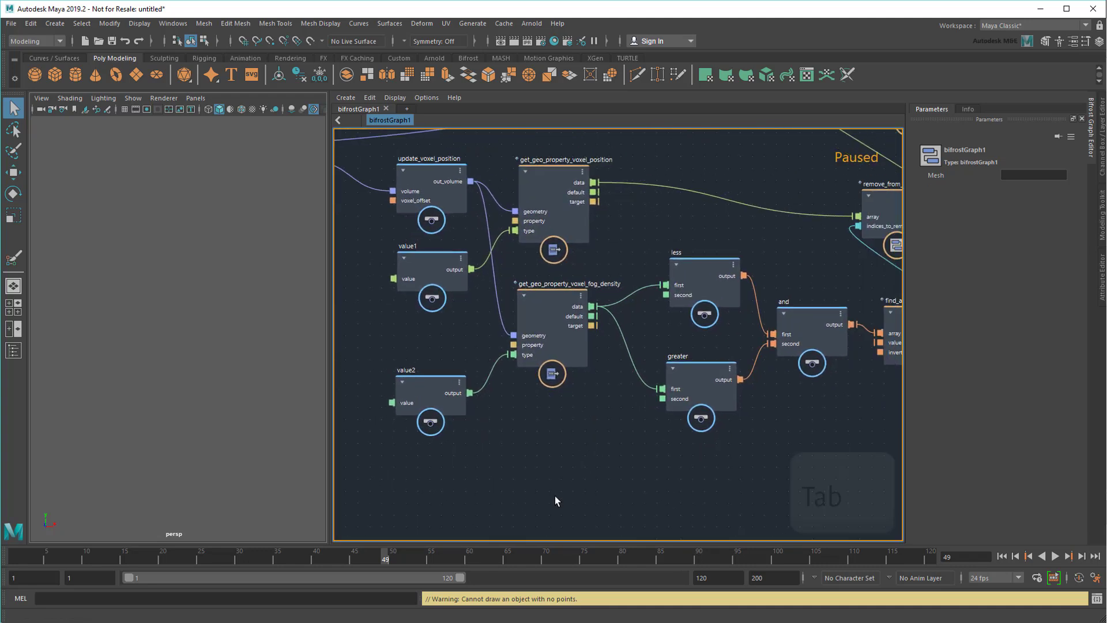
type("input")
key("Return")
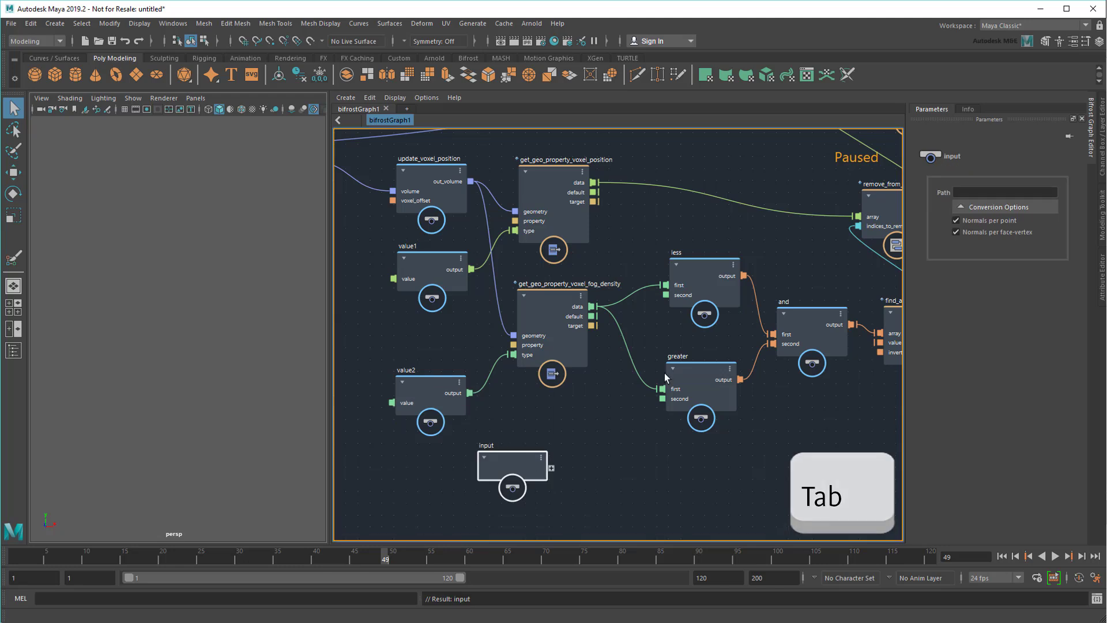
left_click_drag(666, 295, 551, 468)
left_click_drag(663, 398, 551, 478)
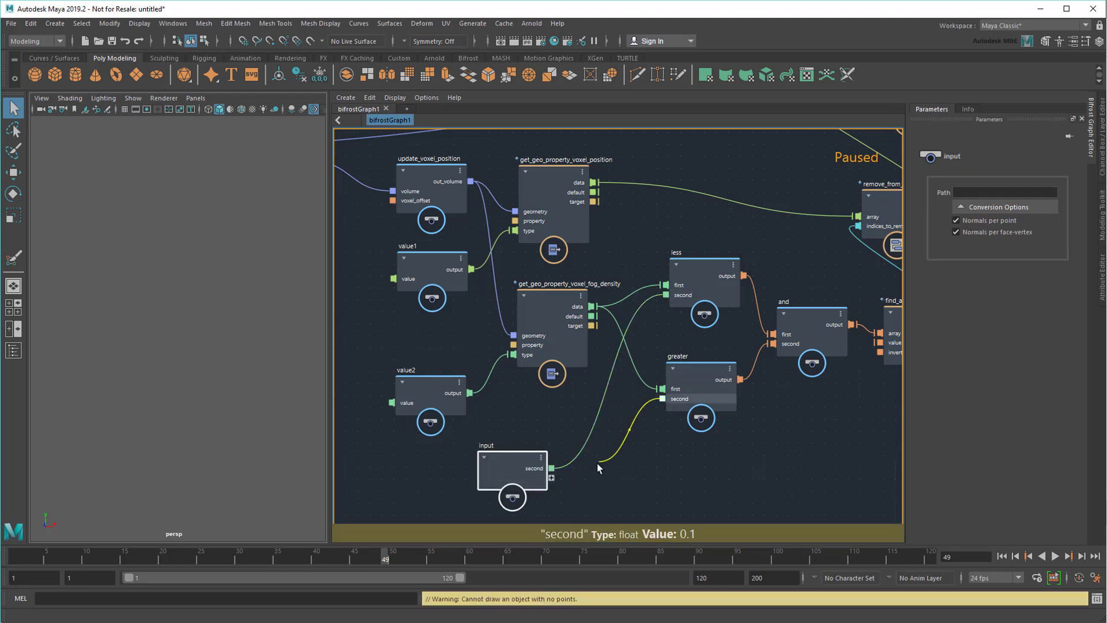
Rename the ports max_voxel_fog_density and min_voxel_fog_density, then resume graph evaluation.
right_click(534, 468)
left_click(562, 476)
type("m")
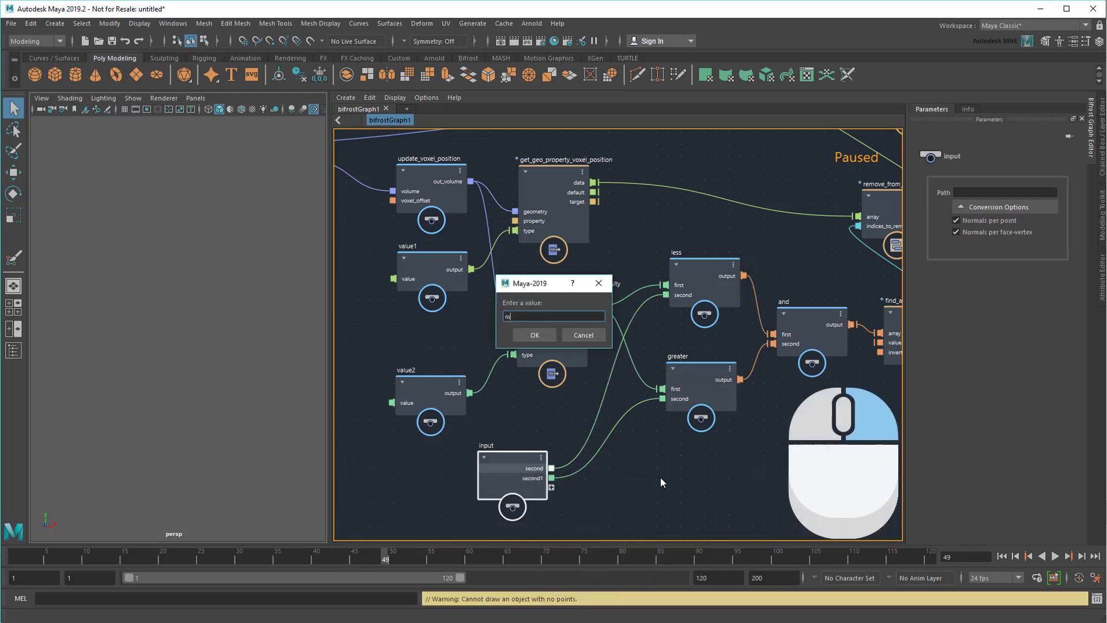
type("ax_voxel_fog_density")
key("Return")
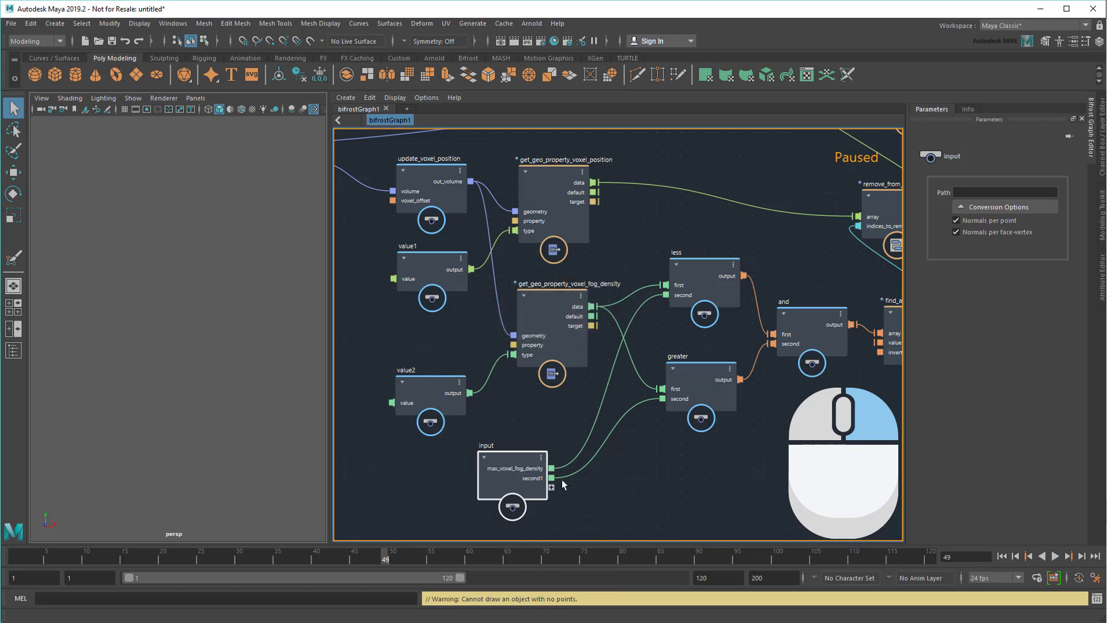
right_click(528, 480)
left_click(571, 488)
type("min_vox")
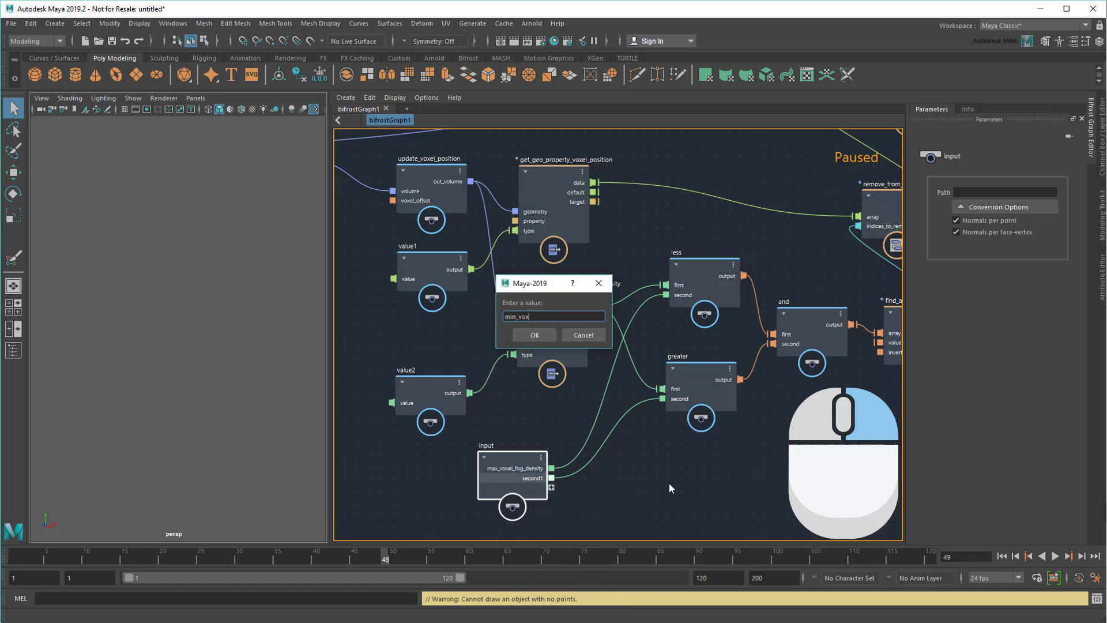
type("el_fog_density")
key("Return")
right_click(536, 482)
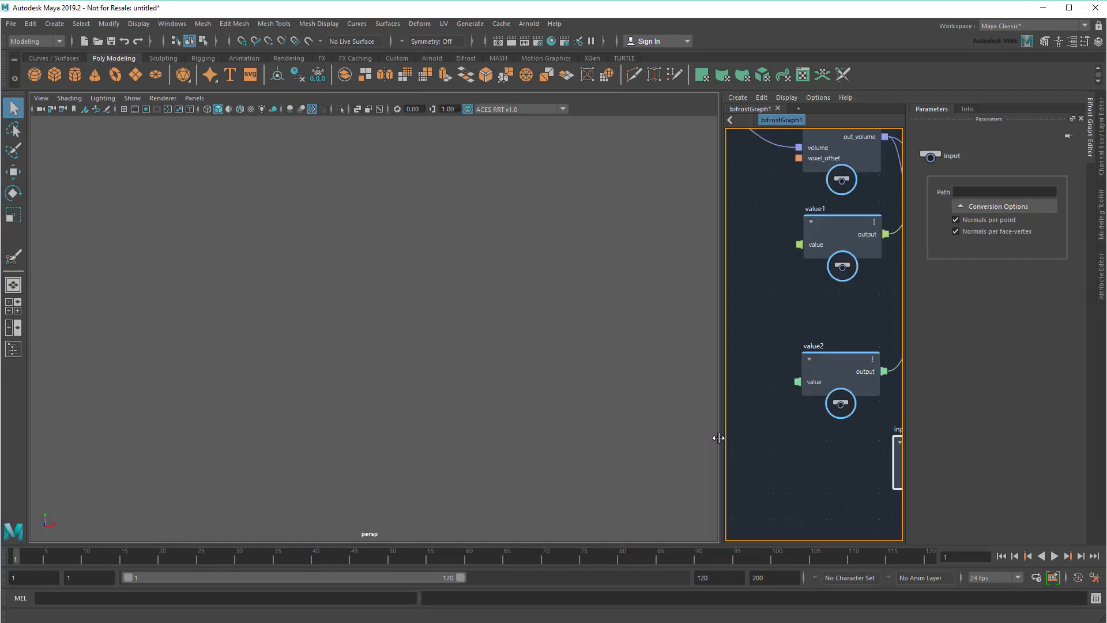
scroll(778, 447, "down", 5)
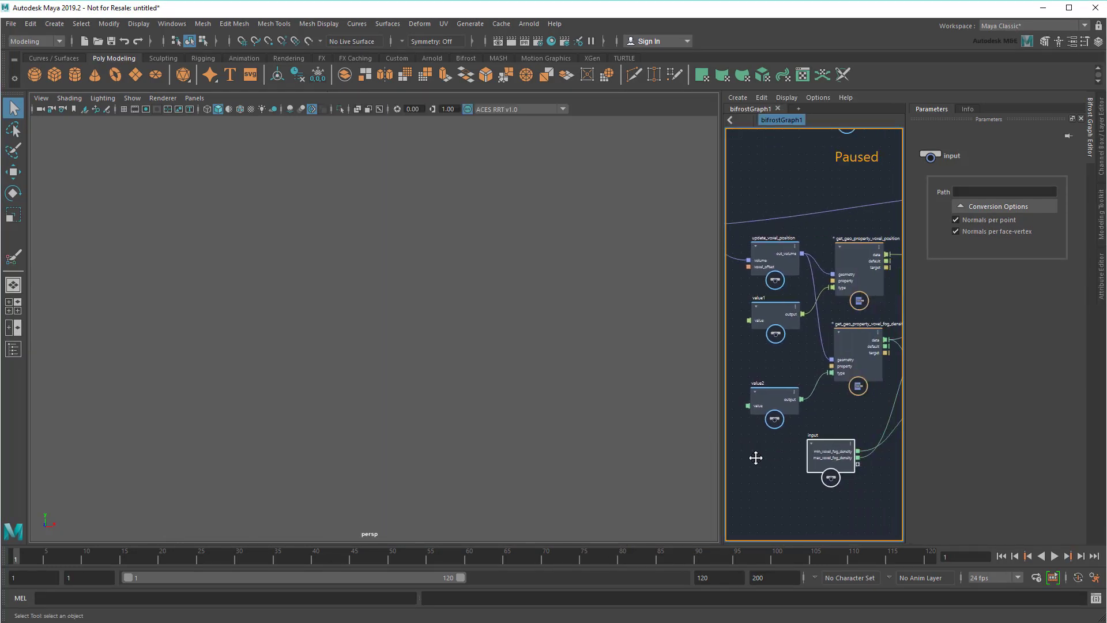
key("ctrl+period")
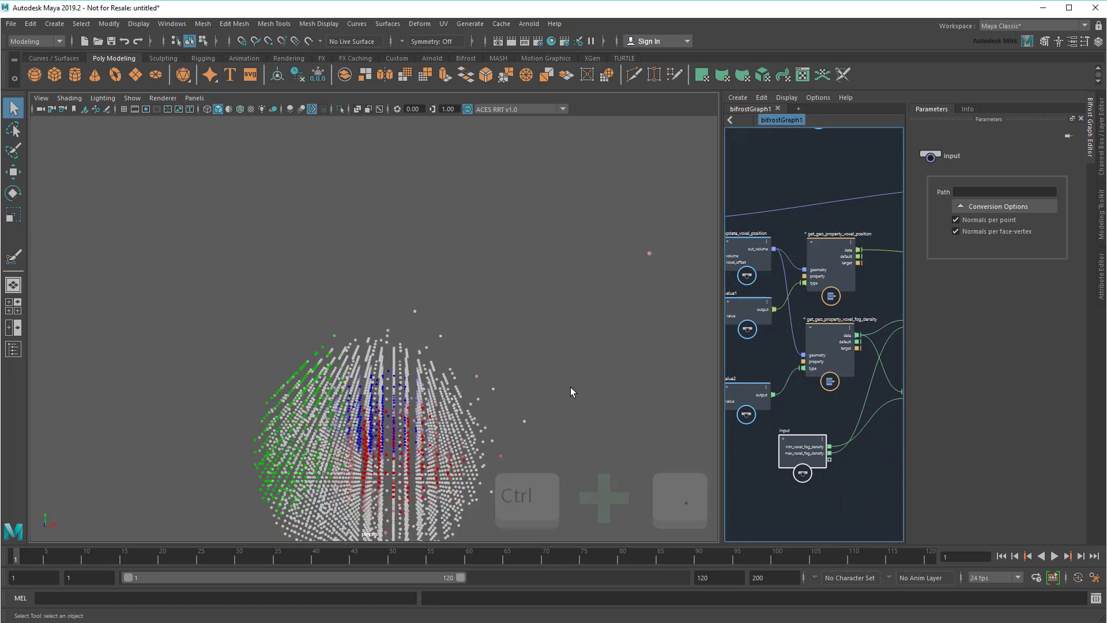
Play the simulation to frame 58, then switch to the FX menu set.
left_click(1054, 557)
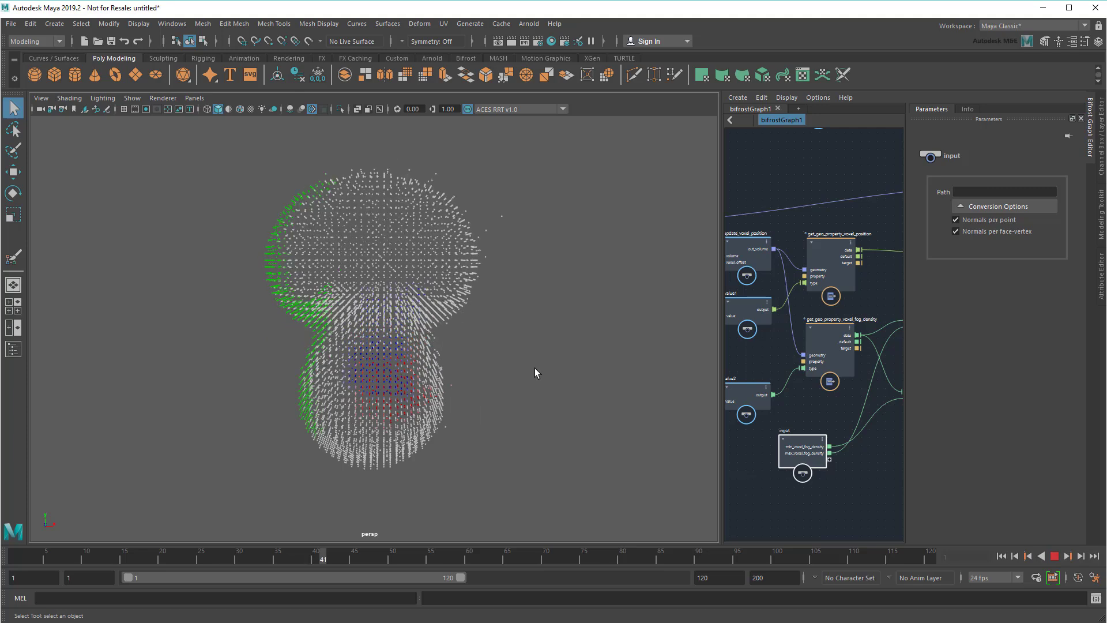
key("Escape")
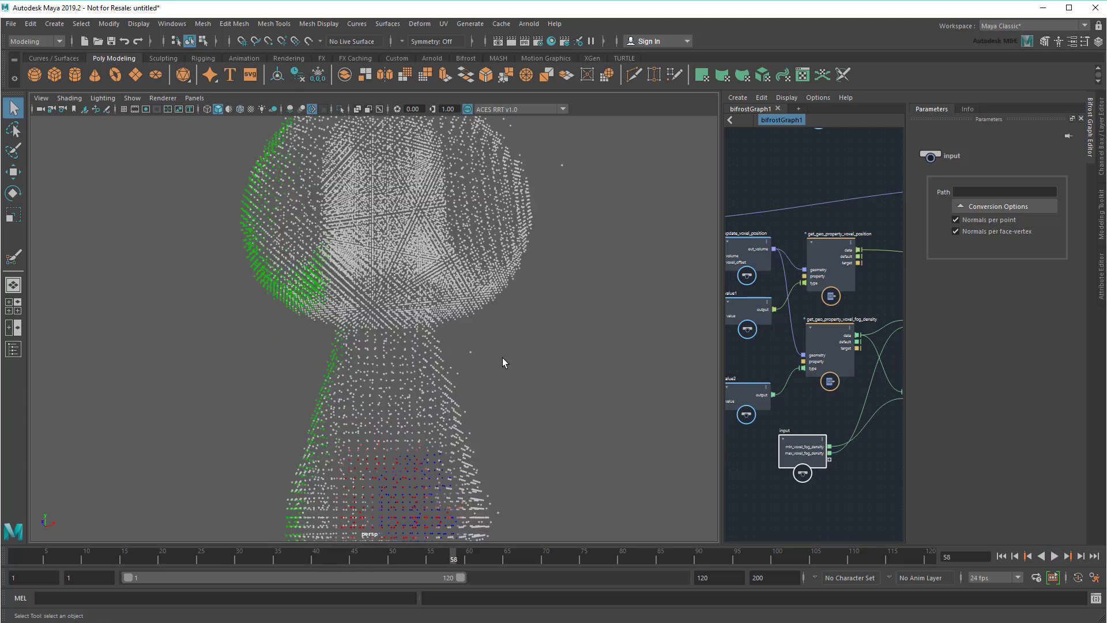
key("F5")
Collapse the density-filtering nodes into a compound named generate_points_on_volume.
left_click_drag(714, 380, 333, 398)
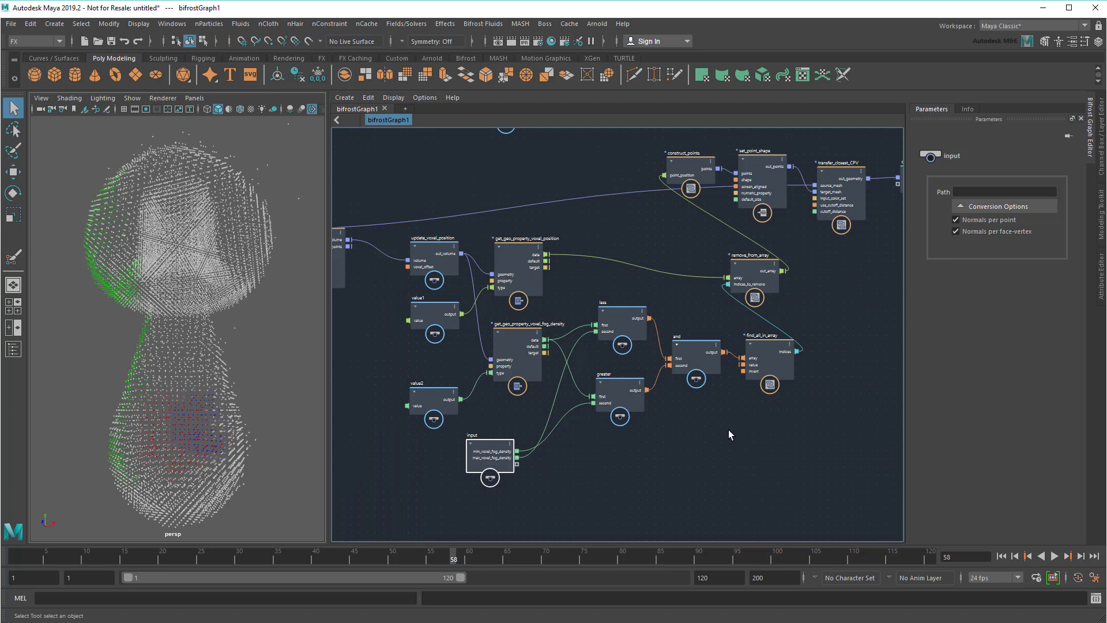
mouse_move(586, 203)
middle_mouse_down()
mouse_move(688, 423)
mouse_move(632, 222)
middle_mouse_up()
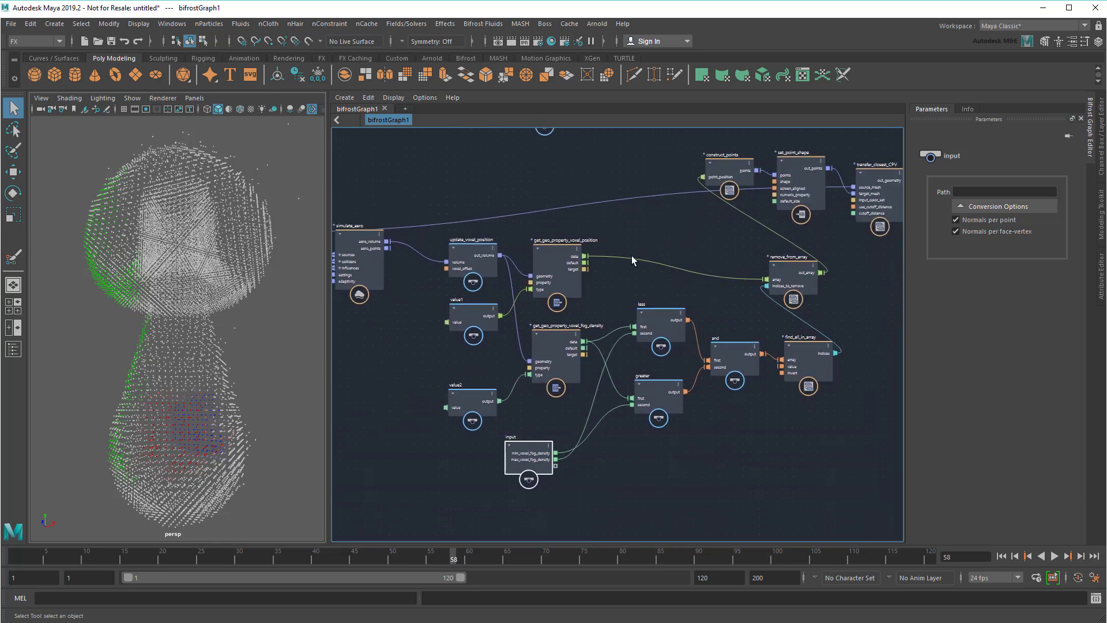
key("ctrl+g")
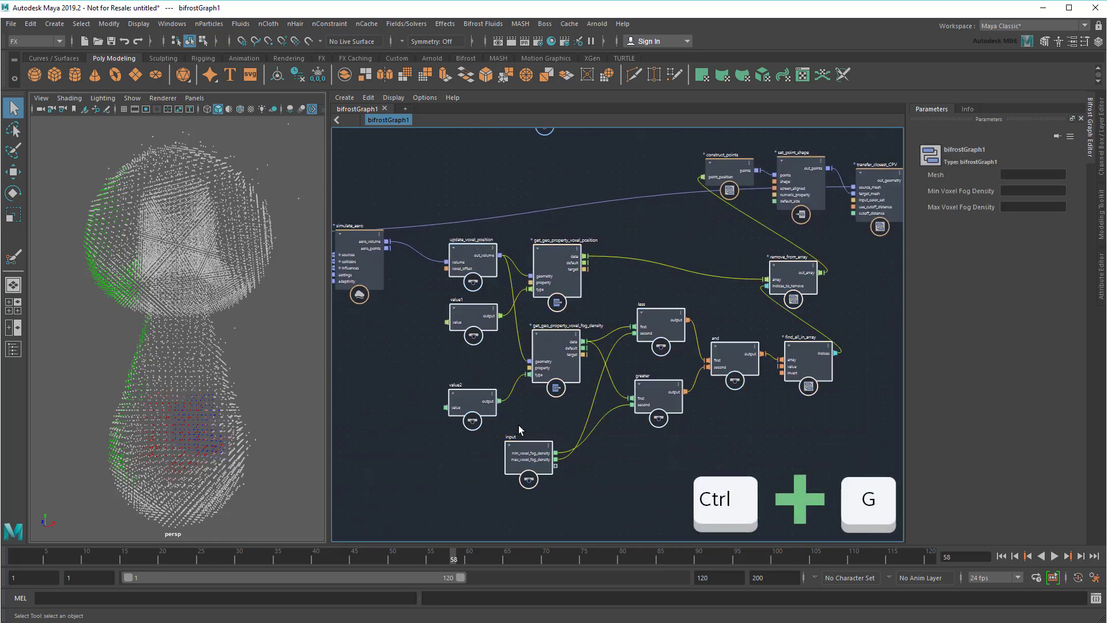
scroll(683, 483, "up", 2)
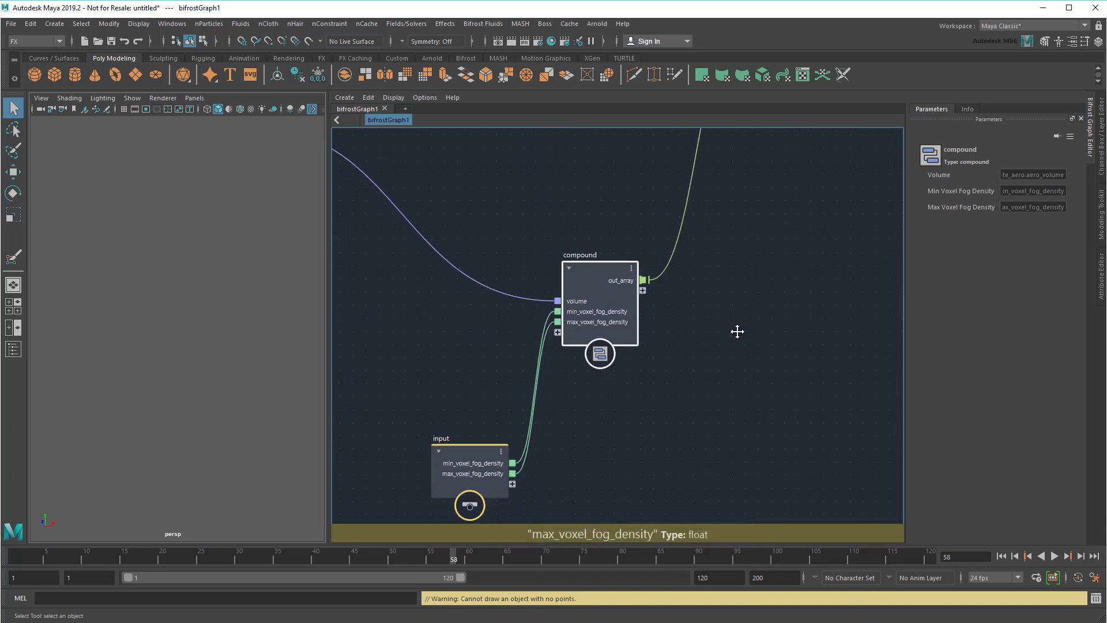
double_click(587, 235)
type("generate_")
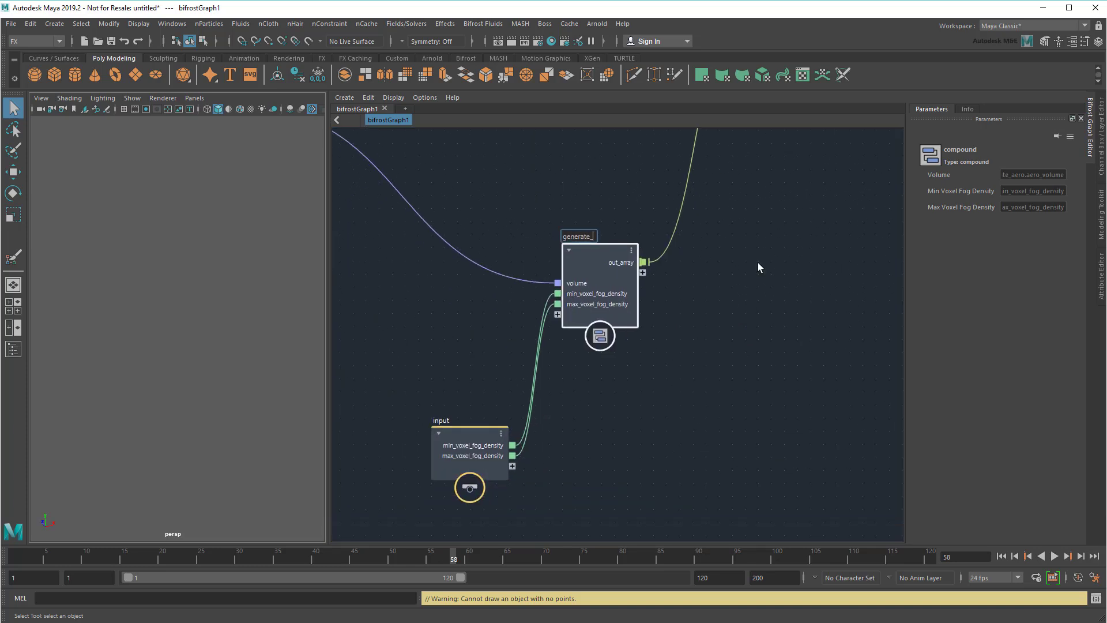
type("points_on_volume")
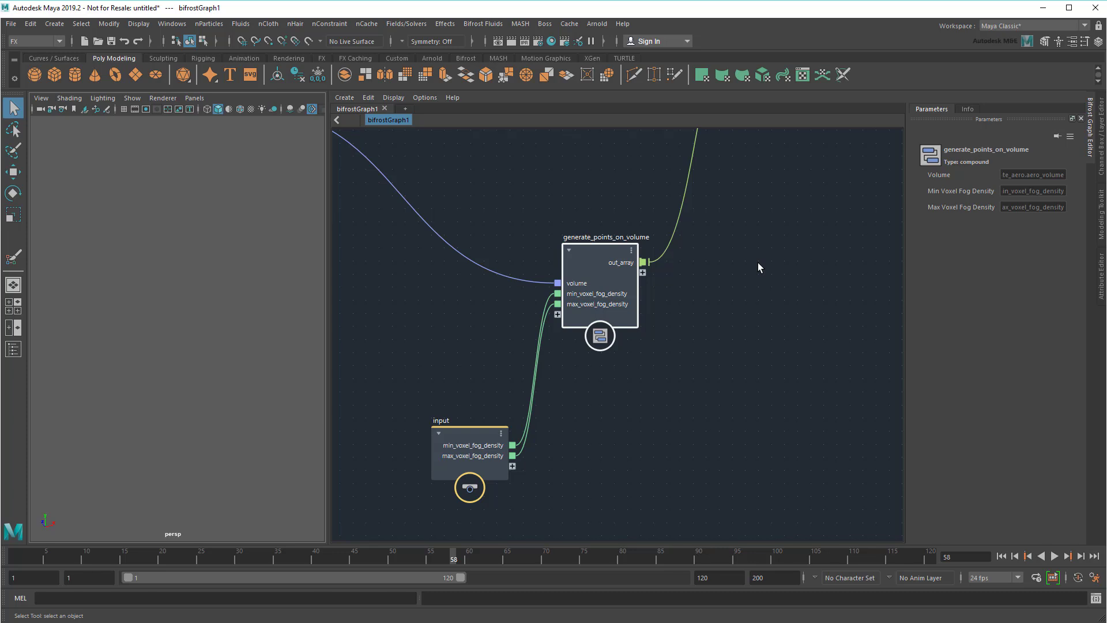
key("Return")
Group the mesh-sampling nodes into a compound named generate_points_on_mesh.
scroll(758, 262, "down", 2)
key("ctrl+g")
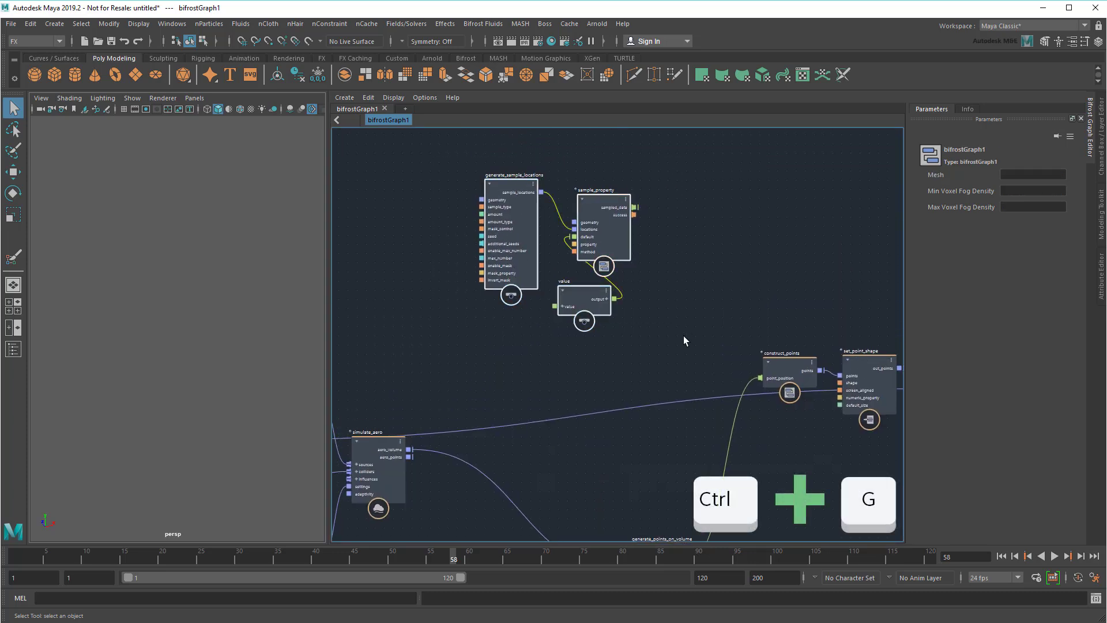
key("f")
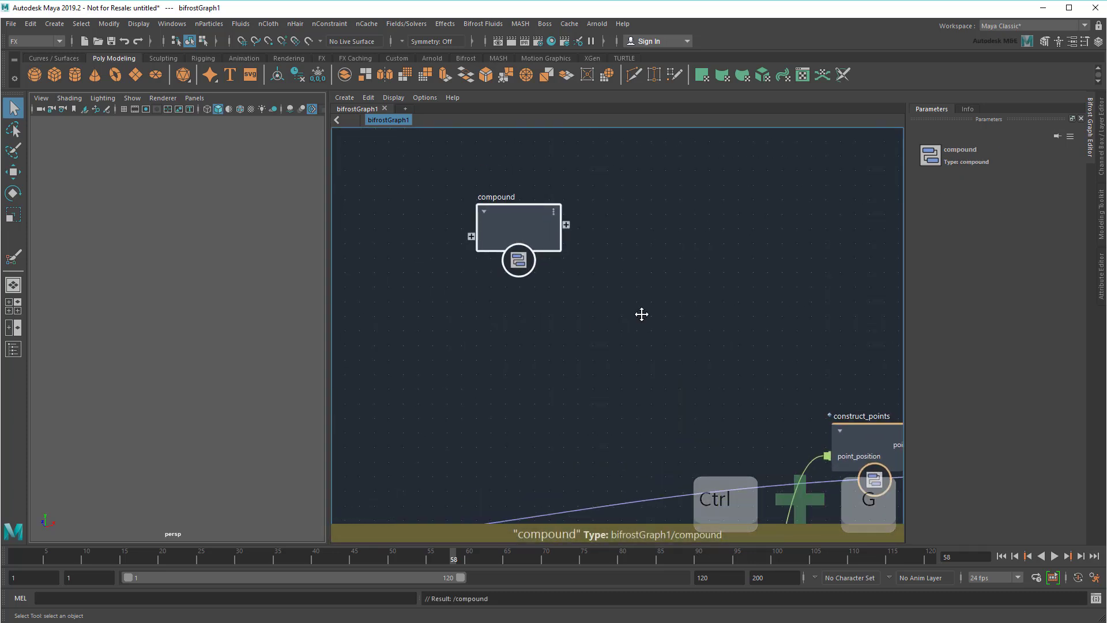
double_click(559, 268)
type("generate_")
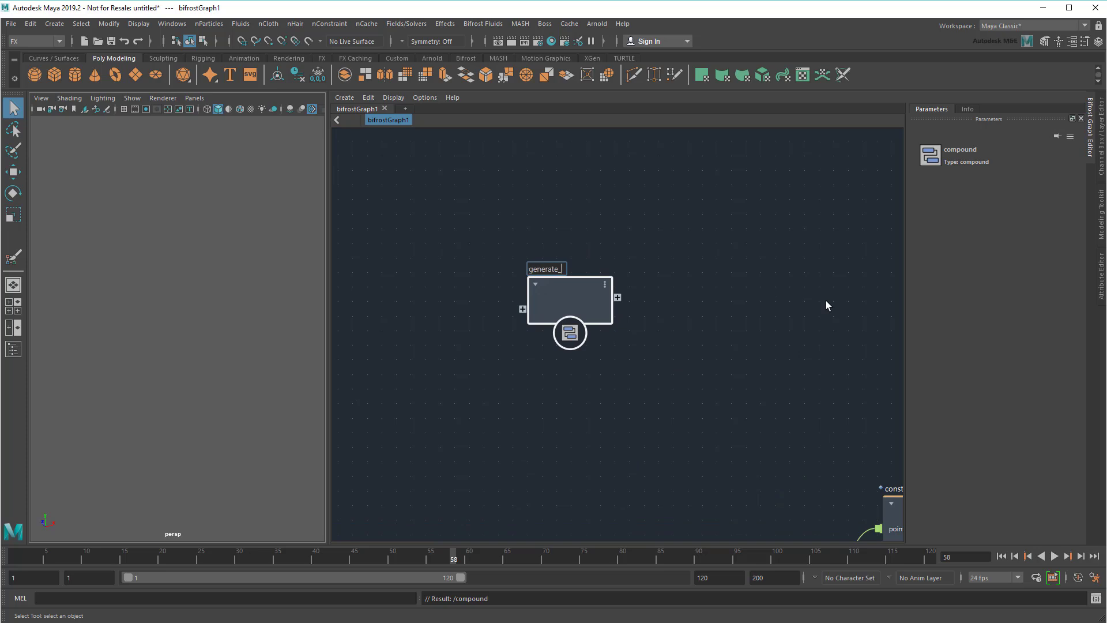
type("points_on_mesh")
key("Return")
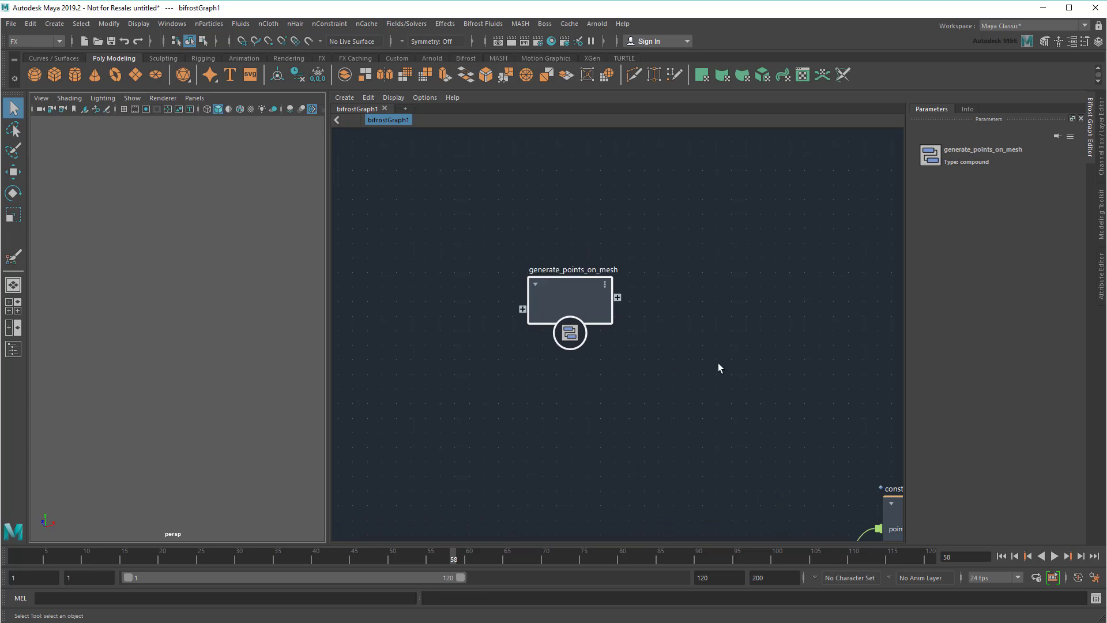
Tidy the graph with both point-generating compounds centred ahead of construct_points.
key("l")
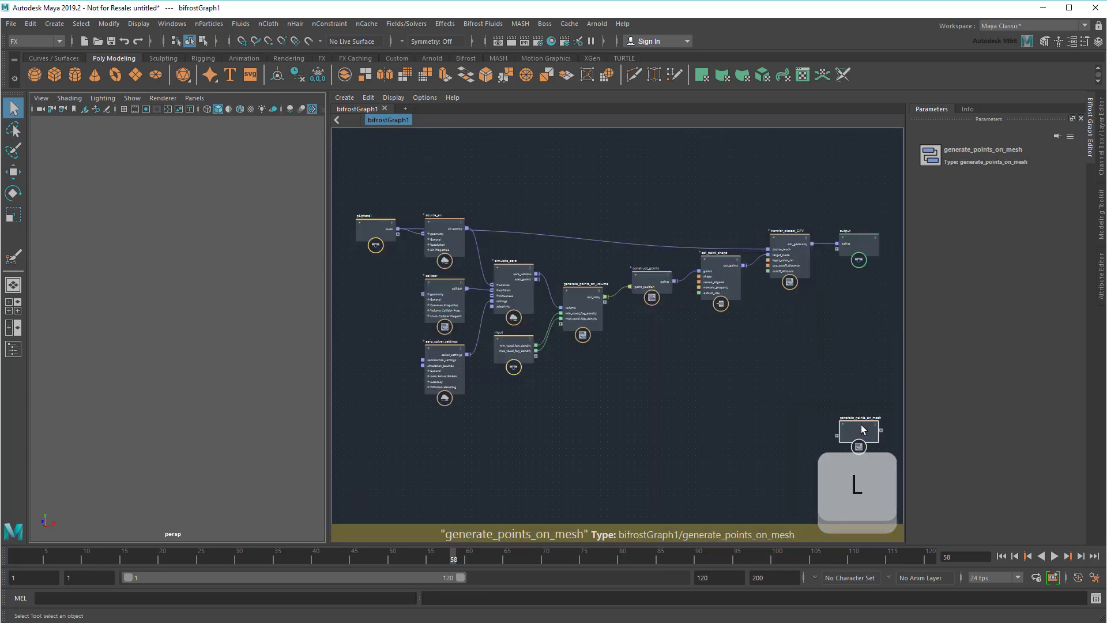
mouse_move(860, 425)
left_mouse_down()
mouse_move(580, 238)
mouse_move(582, 199)
left_mouse_up()
scroll(415, 198, "up", 3)
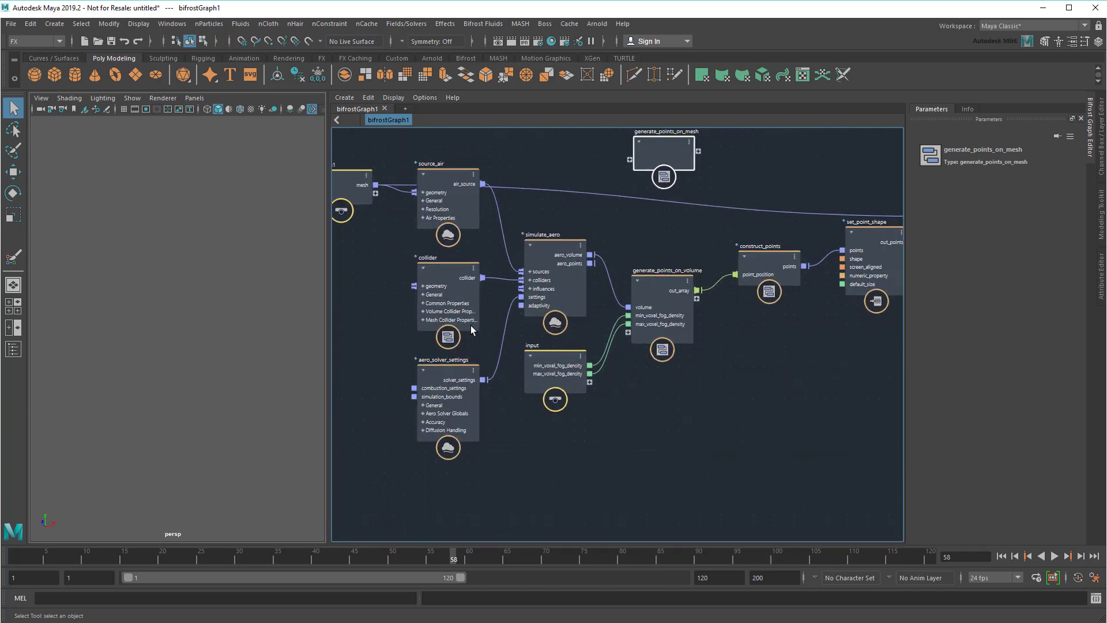
mouse_move(358, 152)
left_mouse_down()
mouse_move(543, 469)
mouse_move(626, 464)
left_mouse_up()
left_click_drag(588, 268, 427, 274)
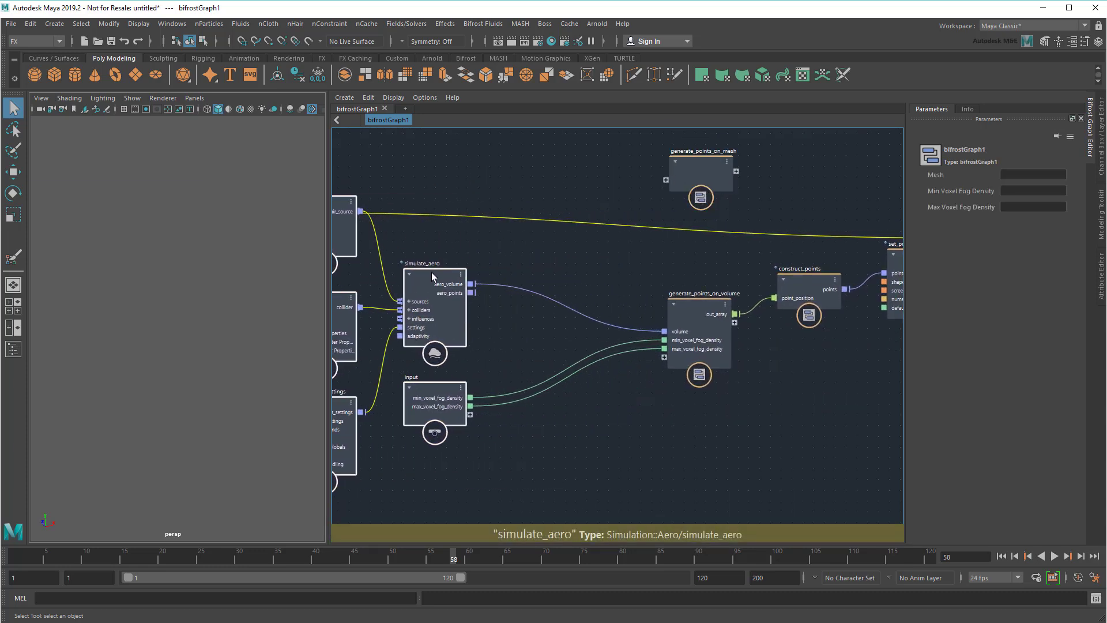
mouse_move(622, 297)
middle_mouse_down()
mouse_move(579, 321)
mouse_move(358, 332)
middle_mouse_up()
left_click_drag(544, 323, 698, 327)
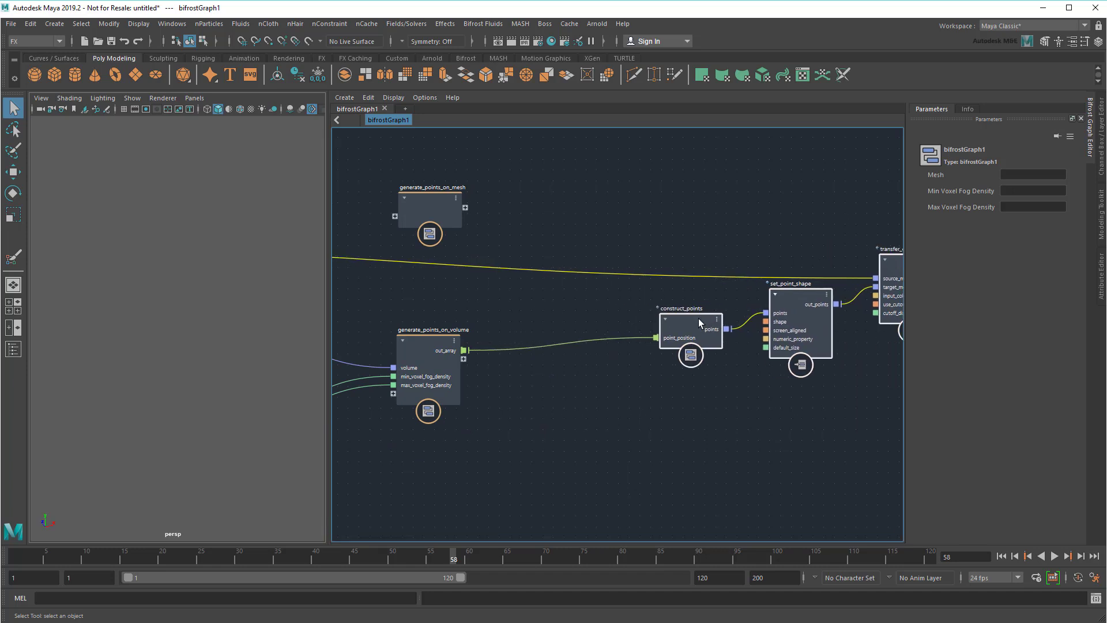
middle_click_drag(437, 299, 595, 304)
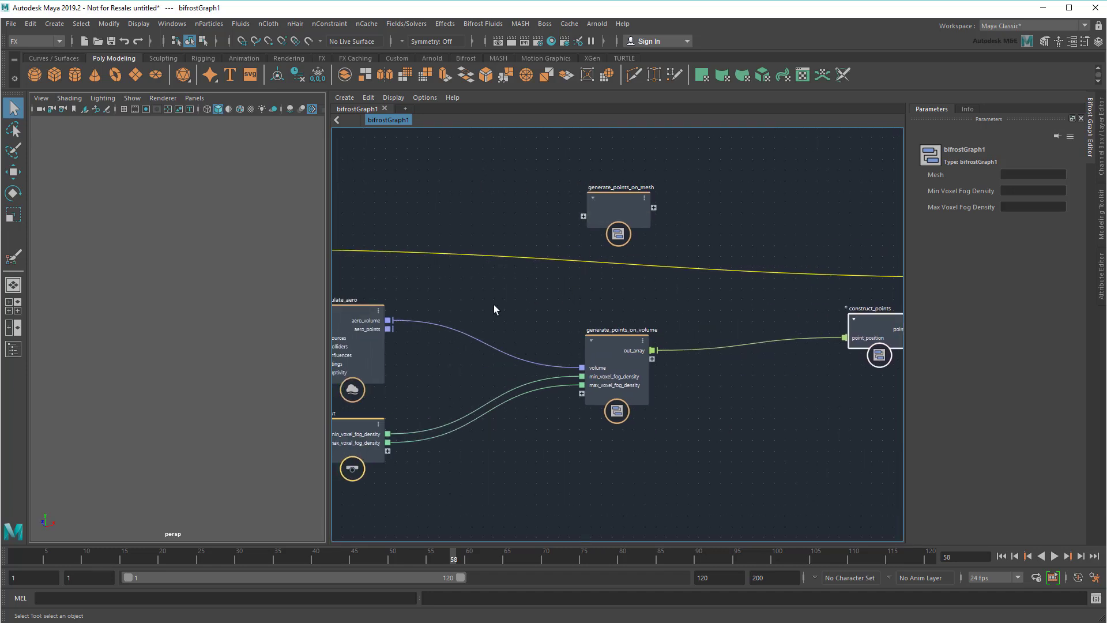
Deselect all nodes in the Bifrost graph.
left_click(515, 305)
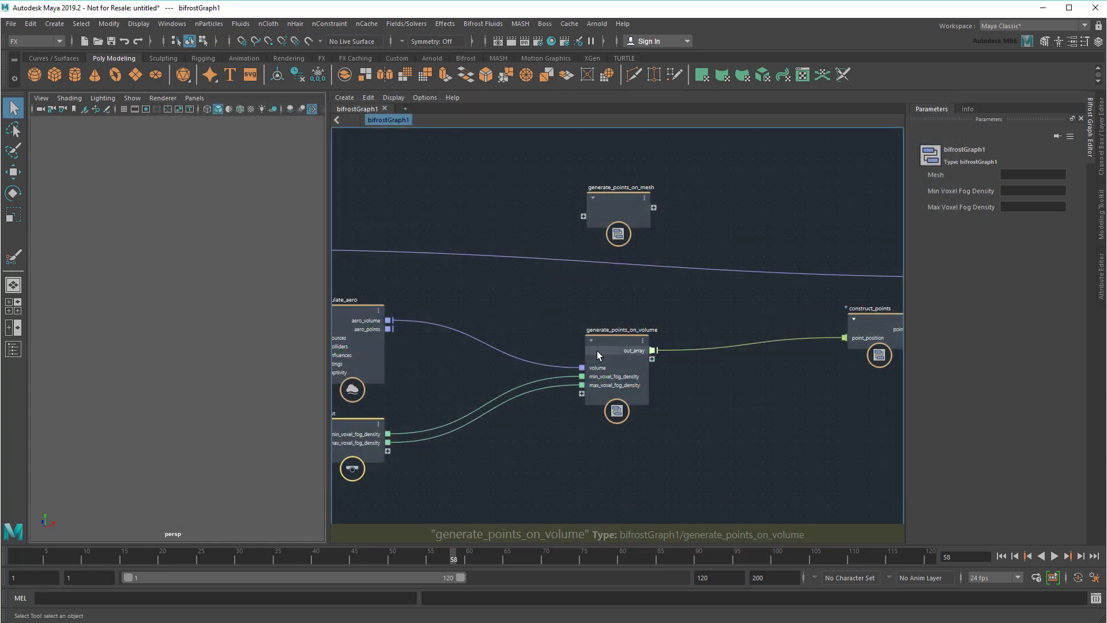
Add an if node and place it above the point-generator compounds.
left_click(610, 345)
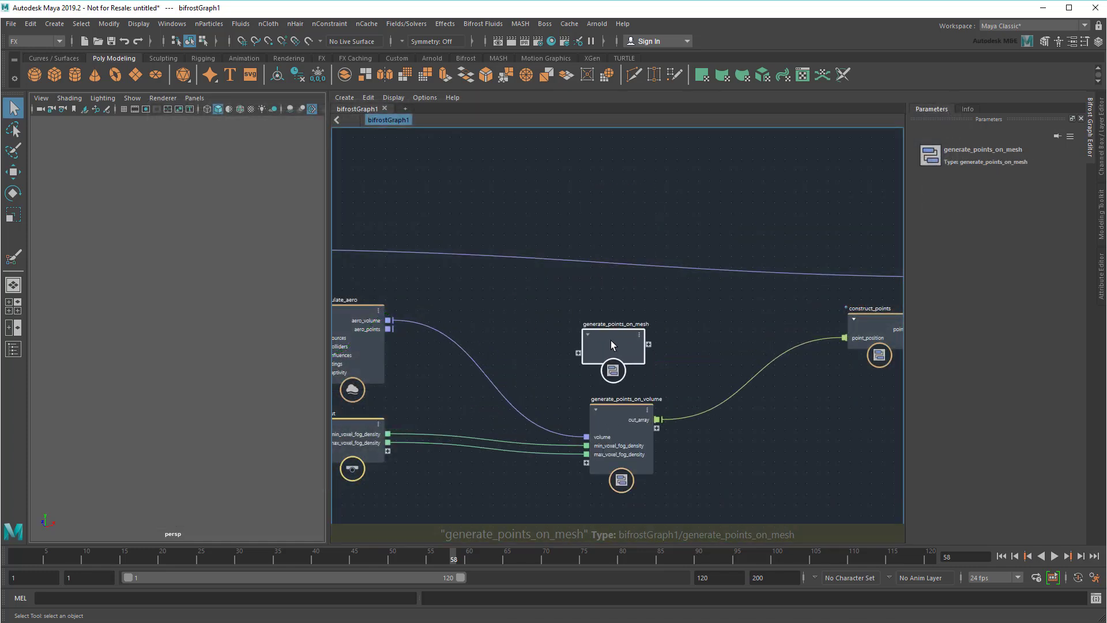
scroll(563, 303, "up", 1)
left_click(562, 303)
key("Tab")
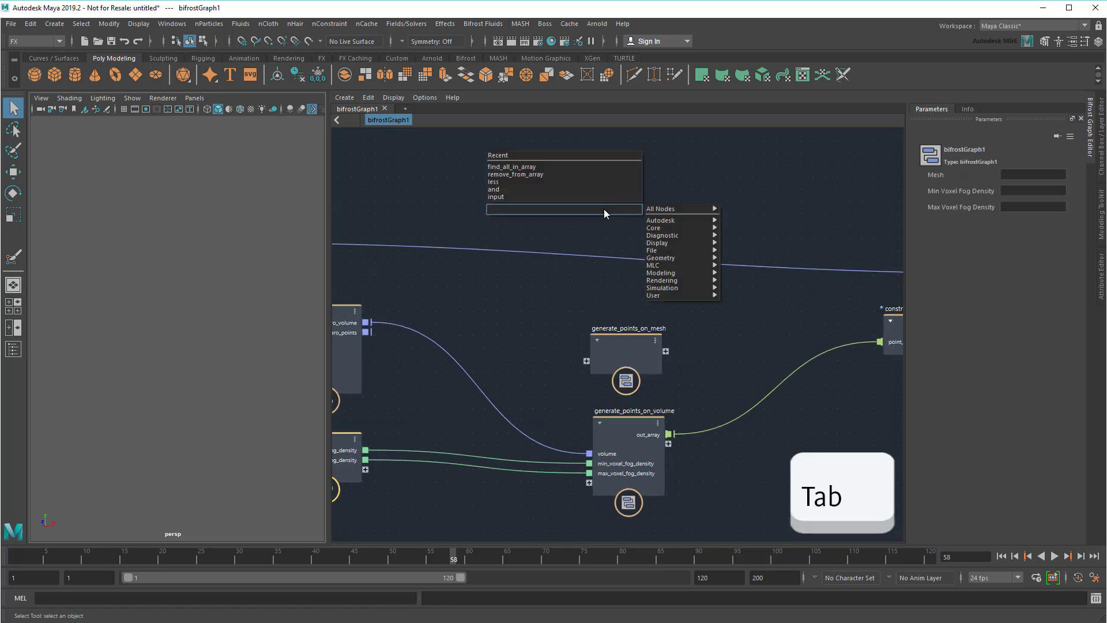
type("if")
left_click(608, 216)
left_click_drag(607, 216, 687, 215)
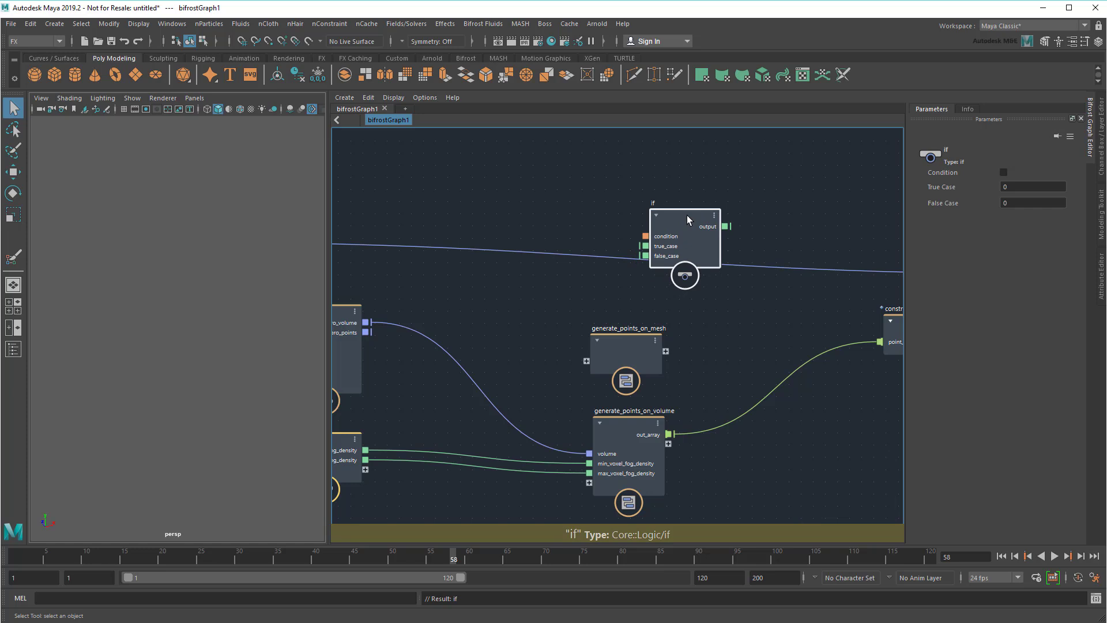
Add an is_a node testing aero_volume, with its matches output driving the if condition.
middle_click_drag(554, 200, 606, 225)
left_click(540, 190)
key("Tab")
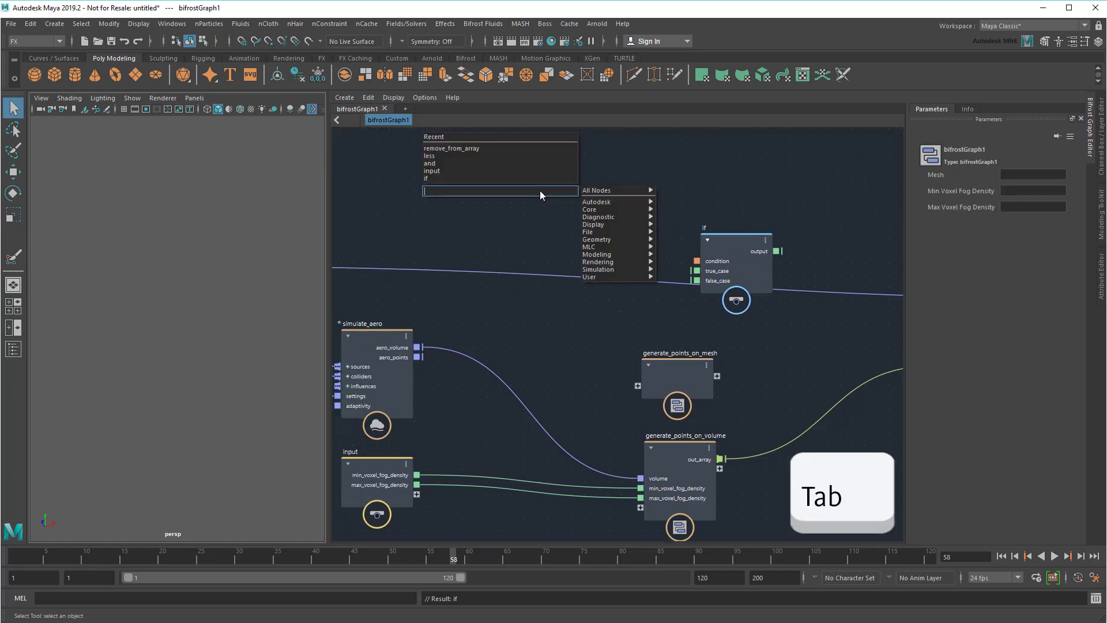
type("is")
key("Return")
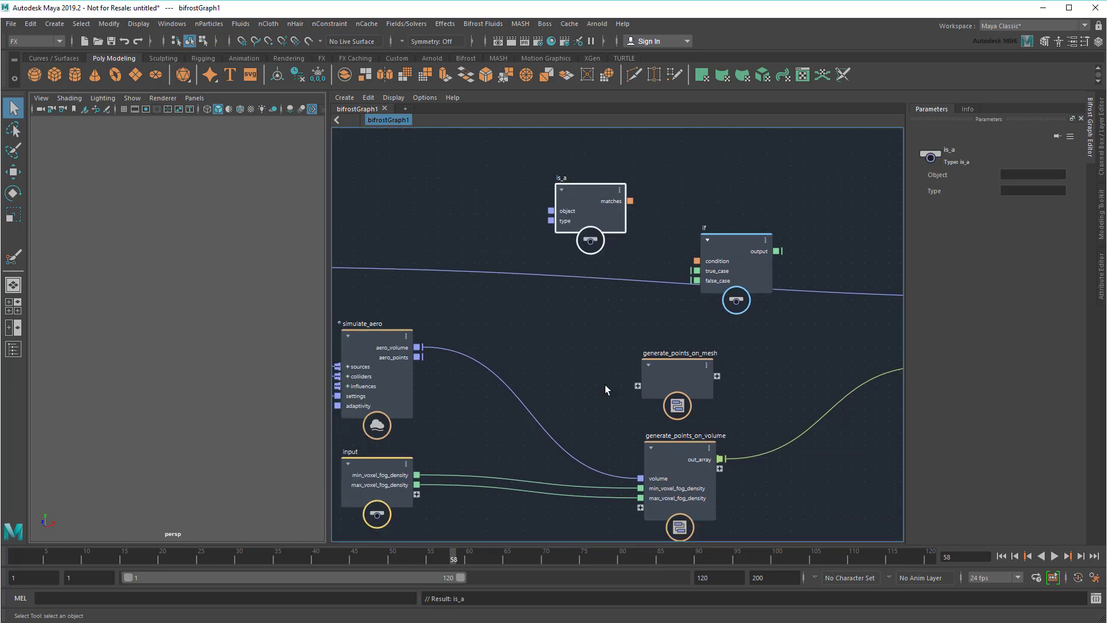
left_click_drag(625, 476, 551, 210)
left_click_drag(630, 200, 697, 261)
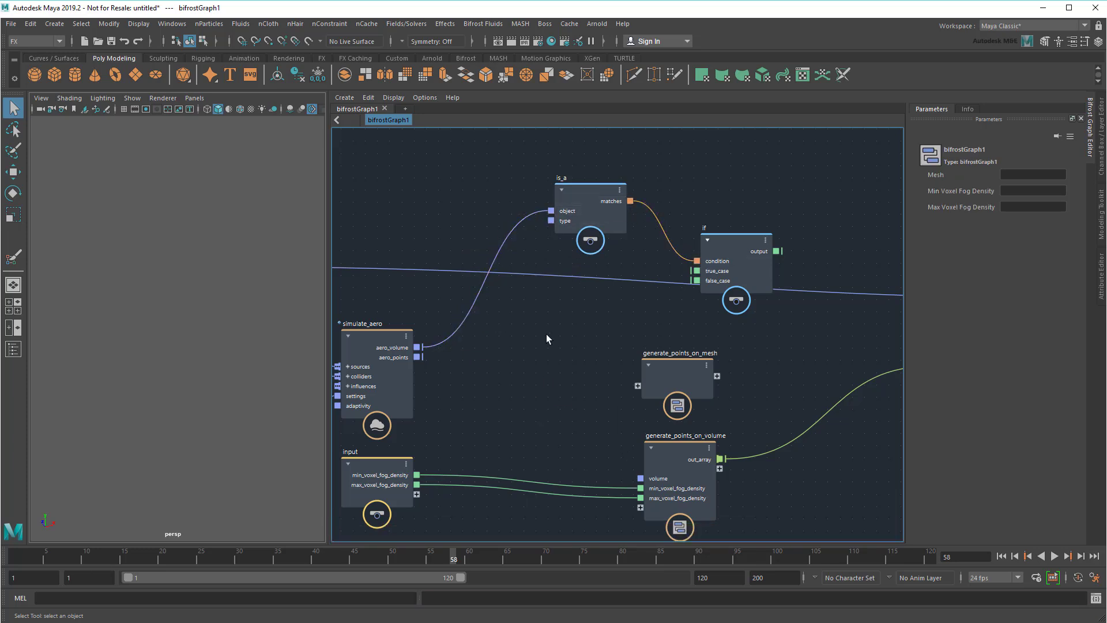
Feed a create_object_from_schema node into is_a type, using schema file resources/bi/schema/mesh.json.
key("Tab")
type("crea")
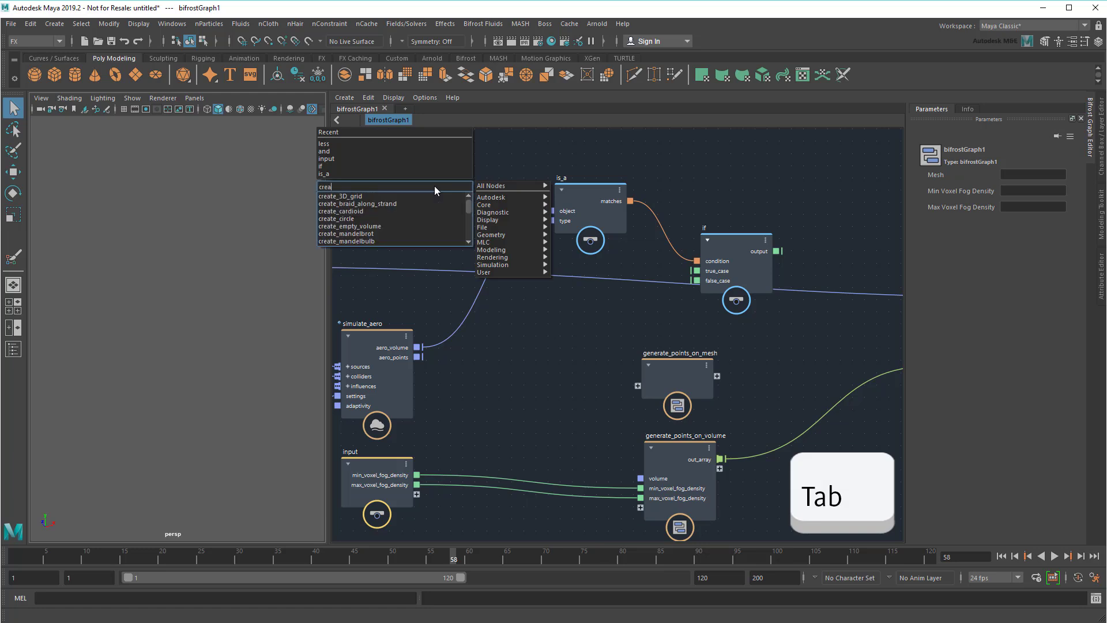
type("te_ob")
key("Down")
key("Return")
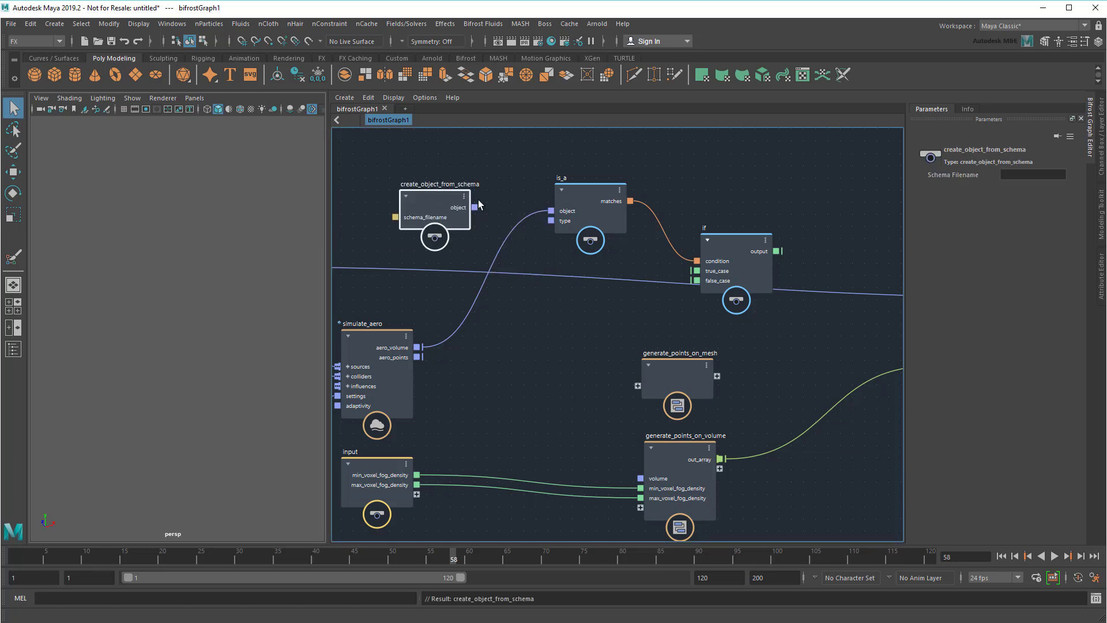
left_click_drag(474, 207, 551, 220)
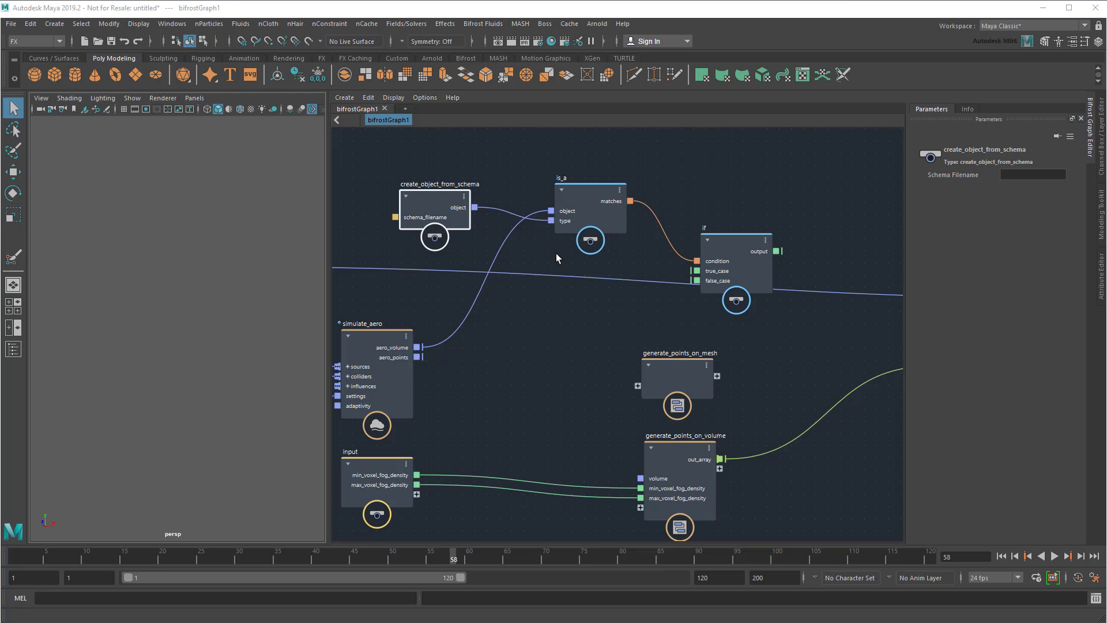
left_click(1008, 174)
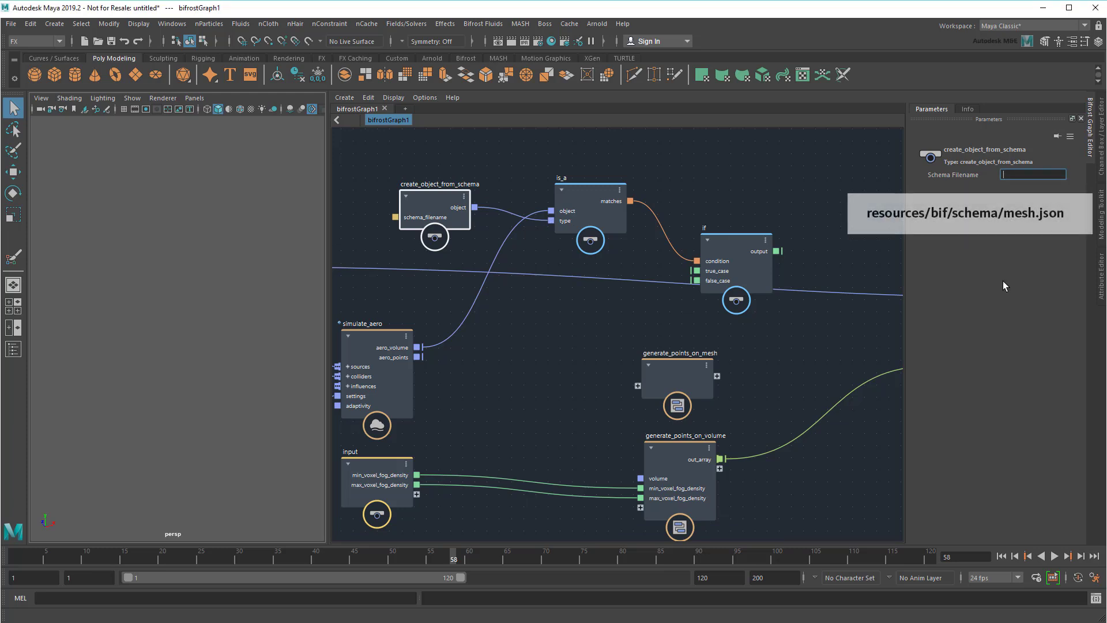
type("resources/bi")
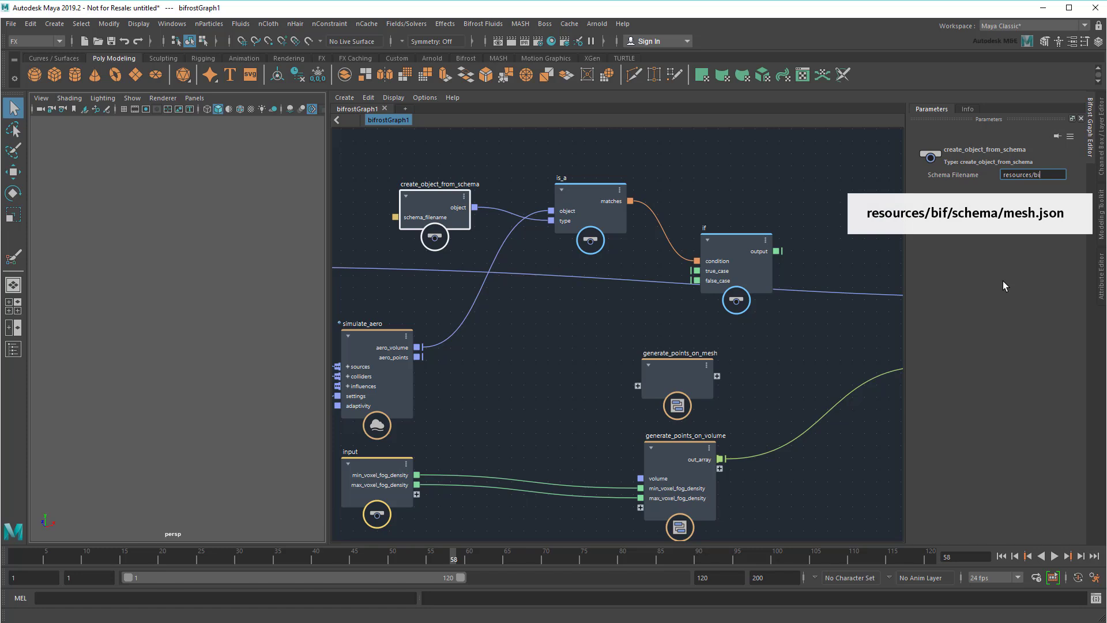
type("if/schema/")
type("mesh.json")
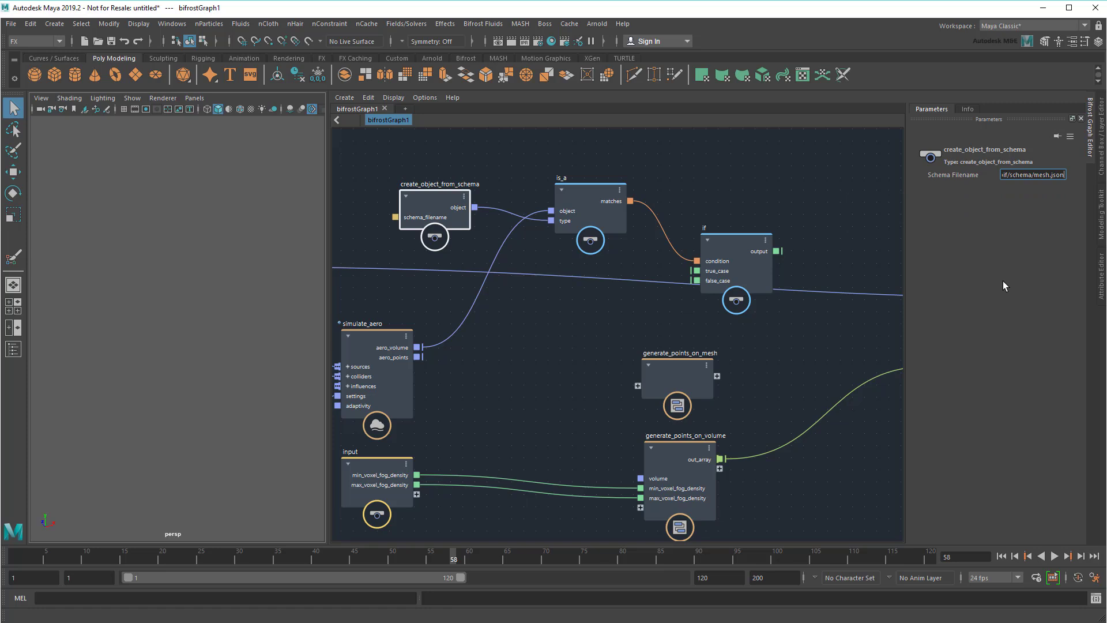
Route generate_points_on_mesh into the if true case, exposing geometry input and sampled_data as true_case output.
left_click_drag(717, 376, 697, 271)
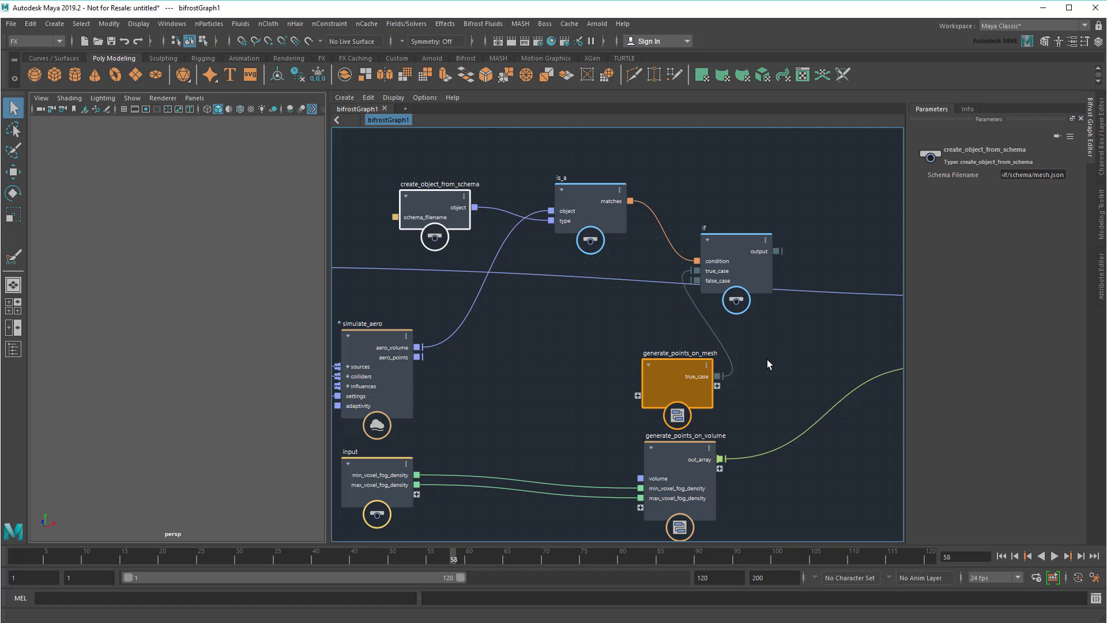
double_click(676, 361)
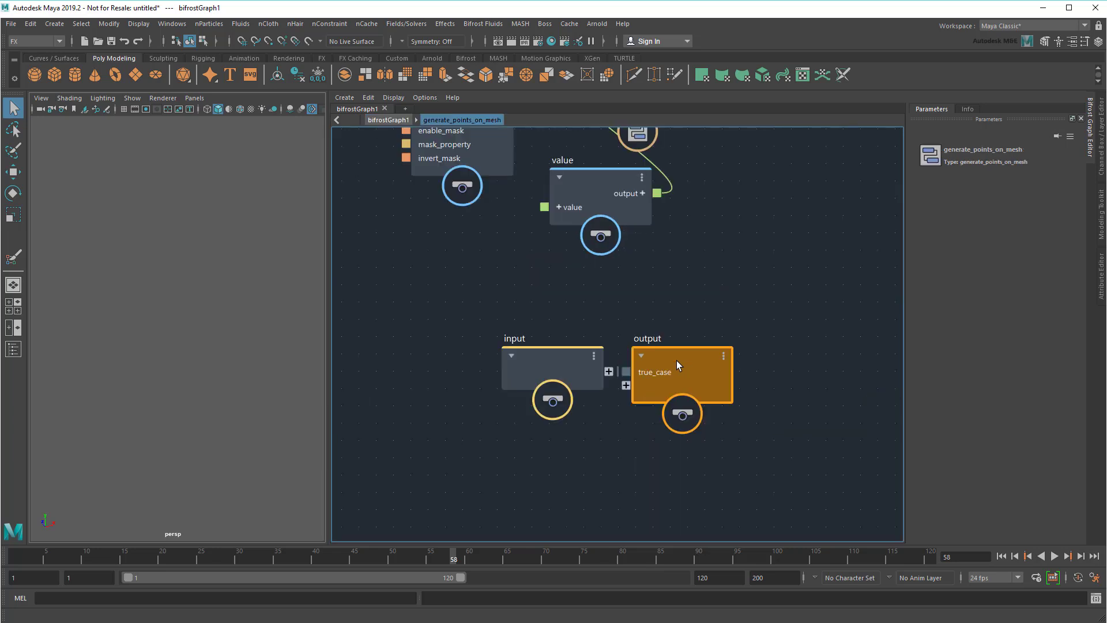
mouse_move(599, 445)
left_mouse_down()
mouse_move(415, 310)
mouse_move(494, 196)
left_mouse_up()
left_click_drag(714, 443, 827, 273)
left_click_drag(696, 207, 761, 284)
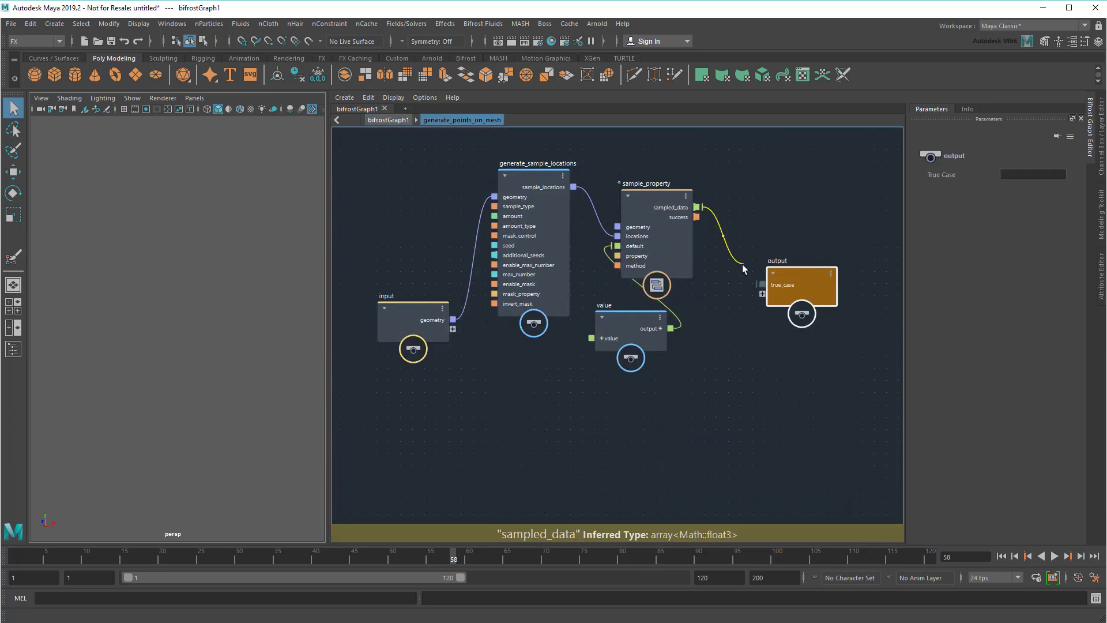
left_click(749, 370)
left_click(388, 120)
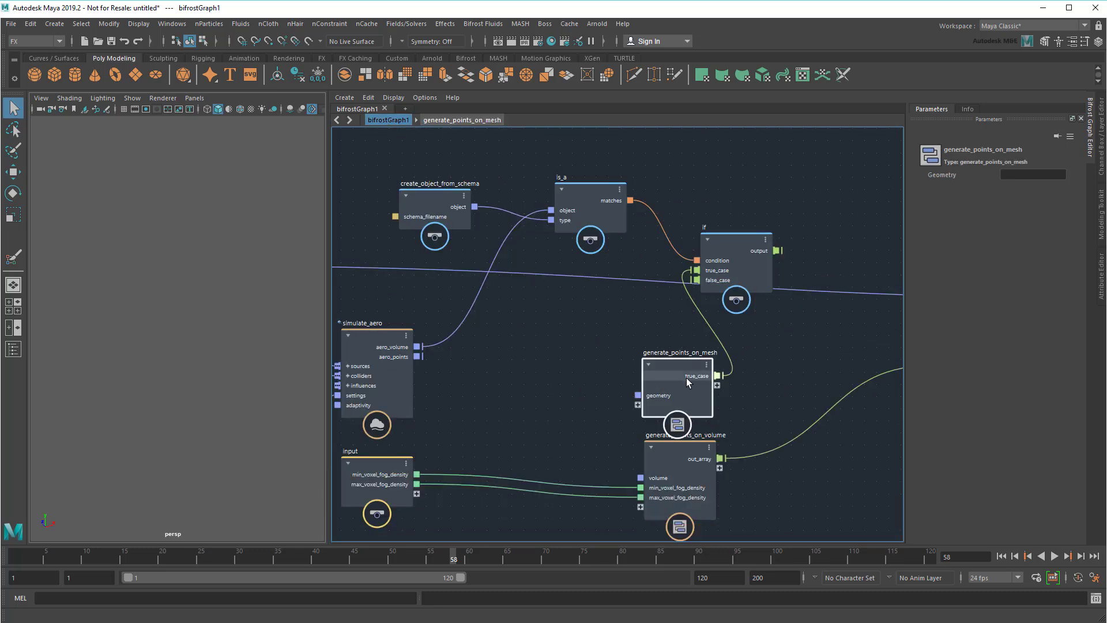
Rearrange generate_points_on_mesh and the if node side by side in the graph.
left_click_drag(674, 366, 610, 331)
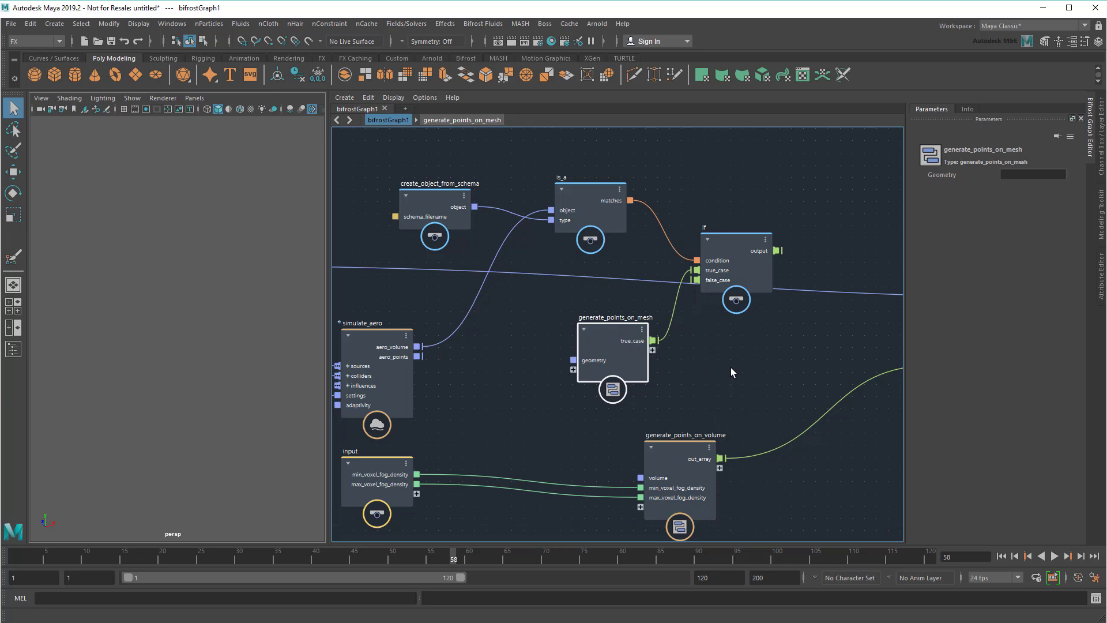
middle_click_drag(731, 372, 738, 344)
left_click_drag(617, 323, 594, 271)
left_click_drag(744, 242, 788, 275)
left_click(725, 346)
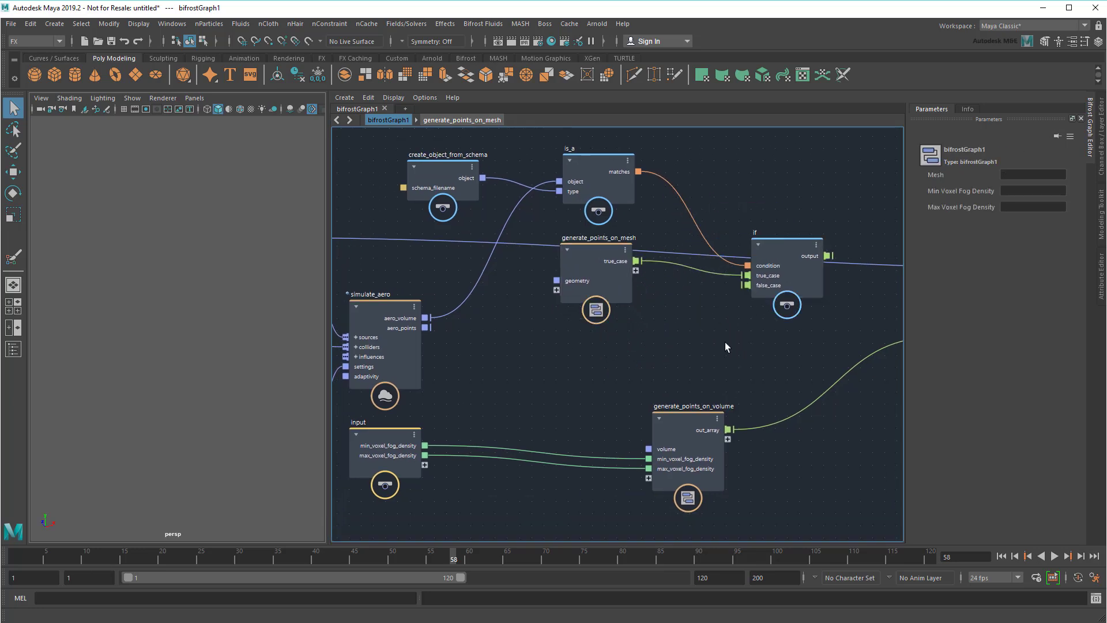
Add a second if node into the first if's false case, driven by an is_a1 test of aero volume.
key("Tab")
left_click(735, 353)
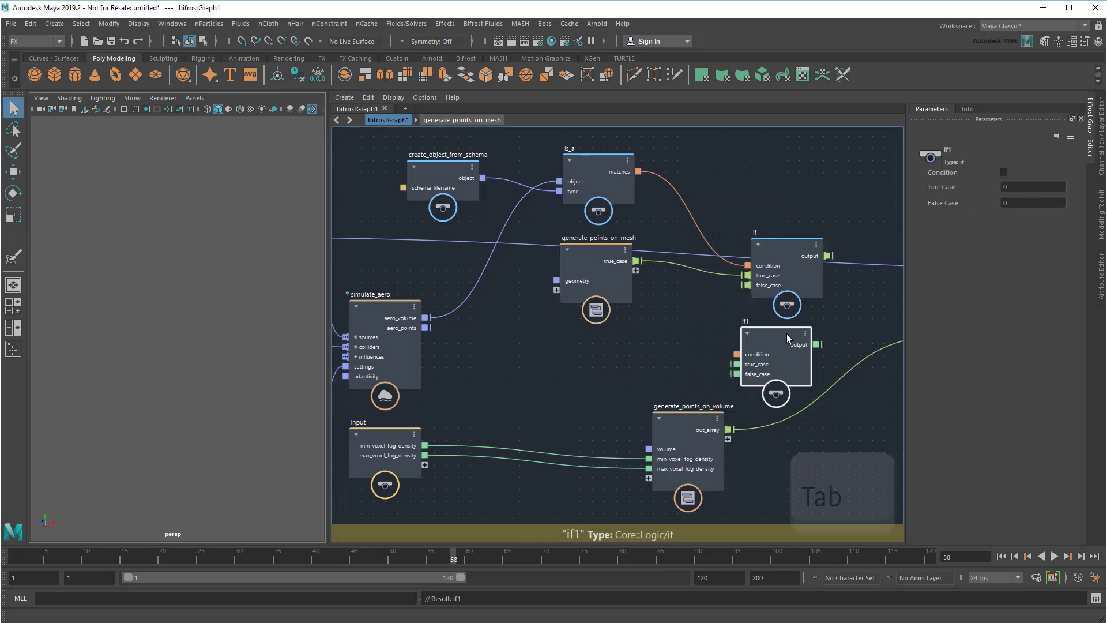
left_click_drag(816, 344, 747, 285)
key("Tab")
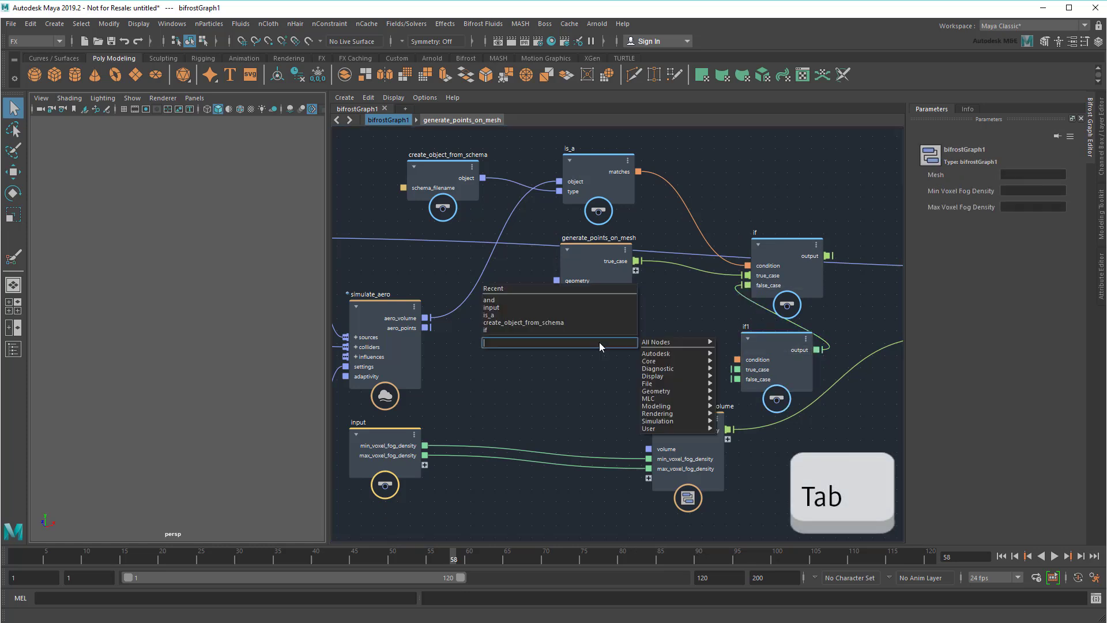
type("is_a")
key("Return")
mouse_move(606, 342)
left_mouse_down()
mouse_move(673, 329)
mouse_move(737, 359)
left_mouse_up()
middle_click_drag(781, 476, 784, 425)
left_click_drag(429, 266, 627, 301)
Use a create_empty_volume node as is_a1's type and name the tests is_a_mesh and is_a_volume.
key("Tab")
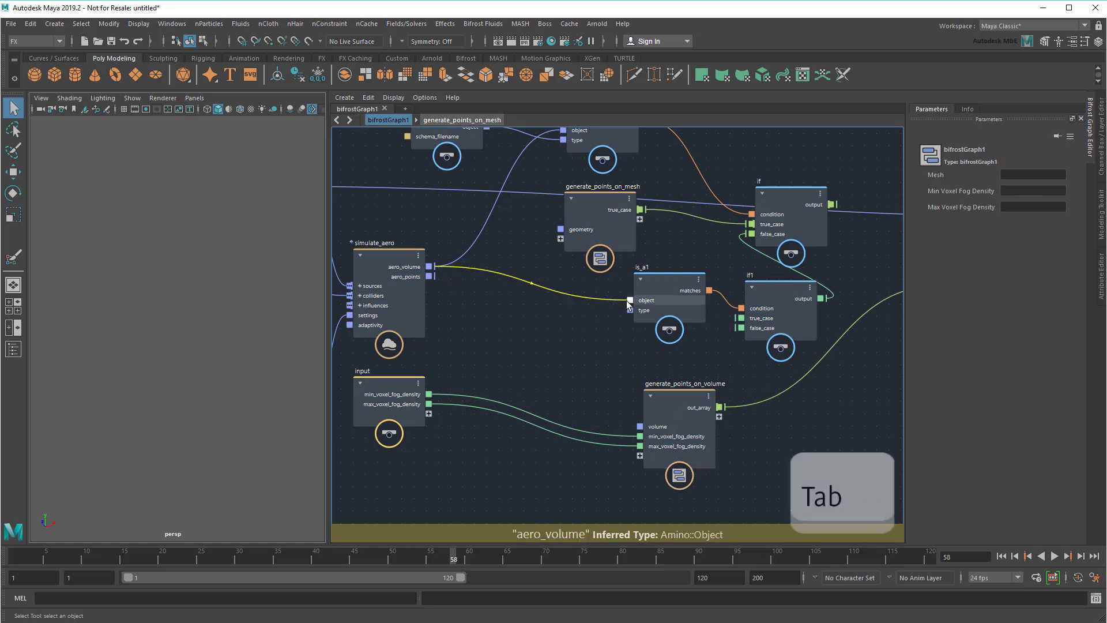
type("create_em")
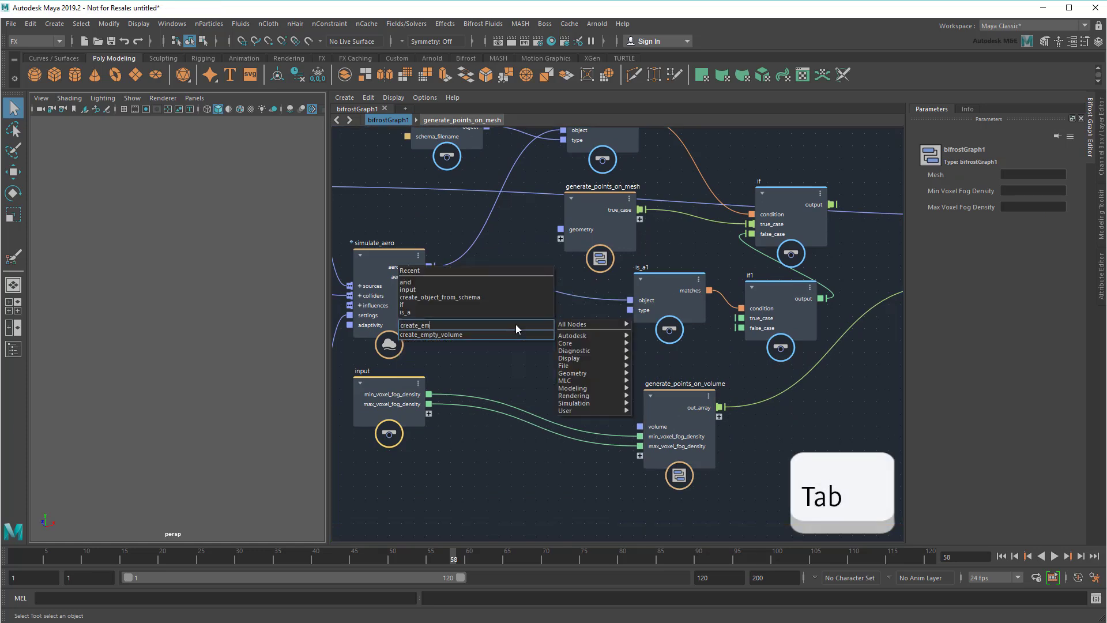
type("pty")
key("Return")
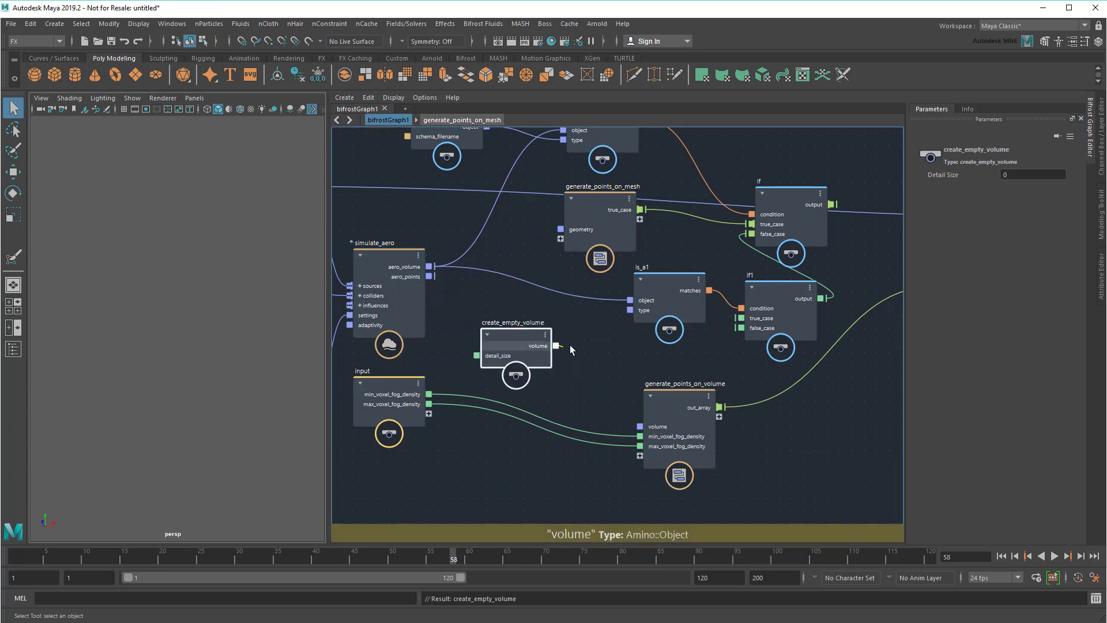
left_click_drag(571, 350, 630, 309)
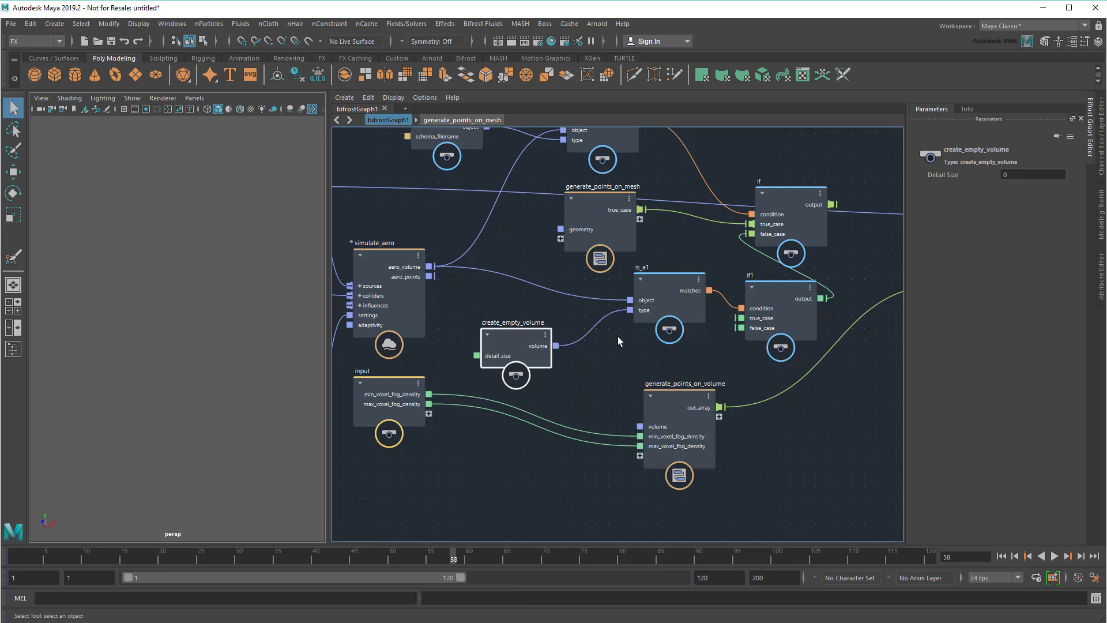
middle_click_drag(648, 185, 630, 267)
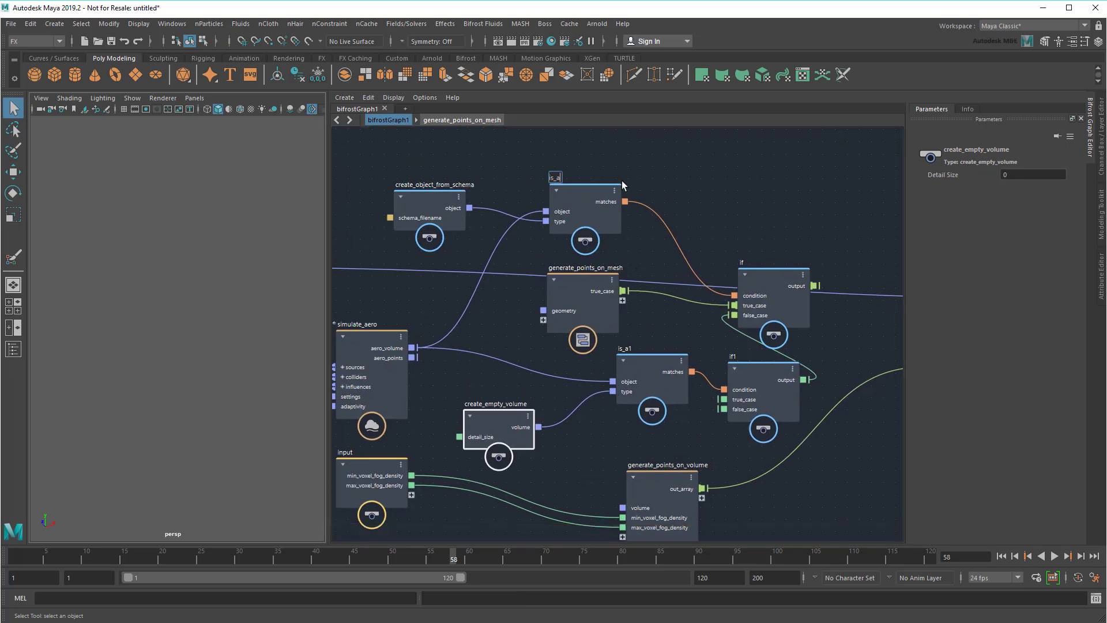
key("Return")
double_click(628, 346)
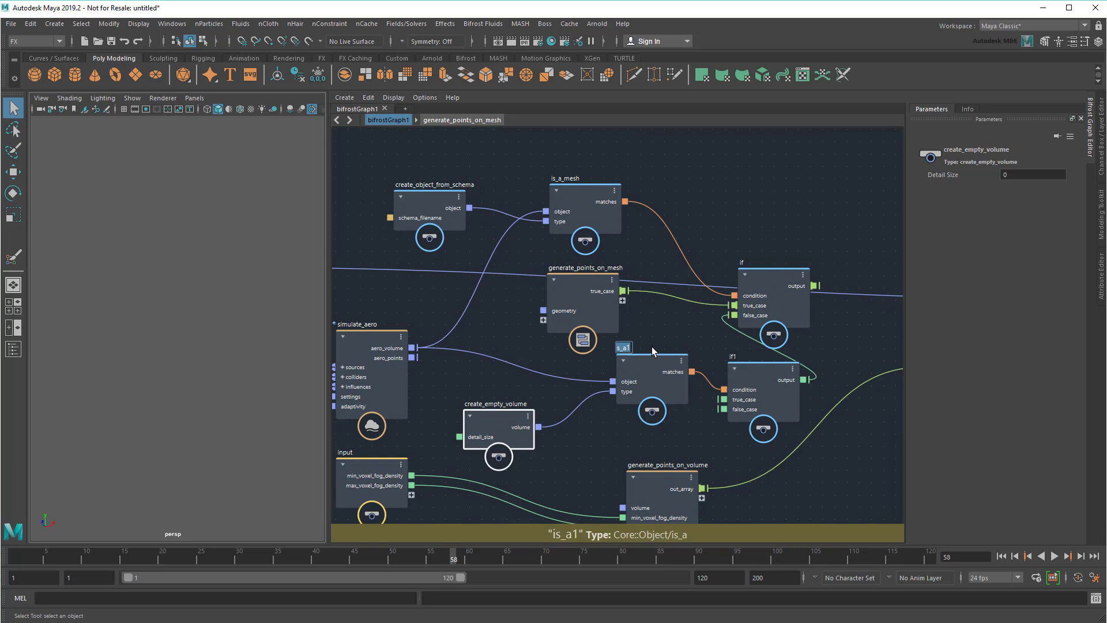
type("is_a_volume")
key("Return")
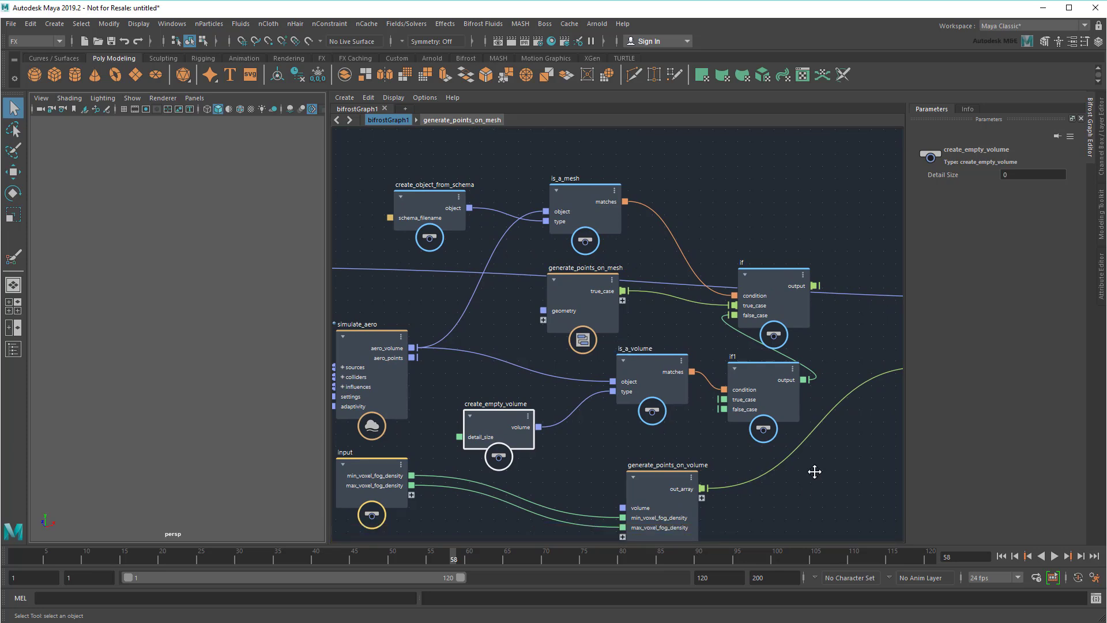
Send volume points into if1's true case, the if result into construct_points, and aero_volume into both generators.
middle_click_drag(813, 467, 717, 440)
left_click_drag(806, 340, 625, 366)
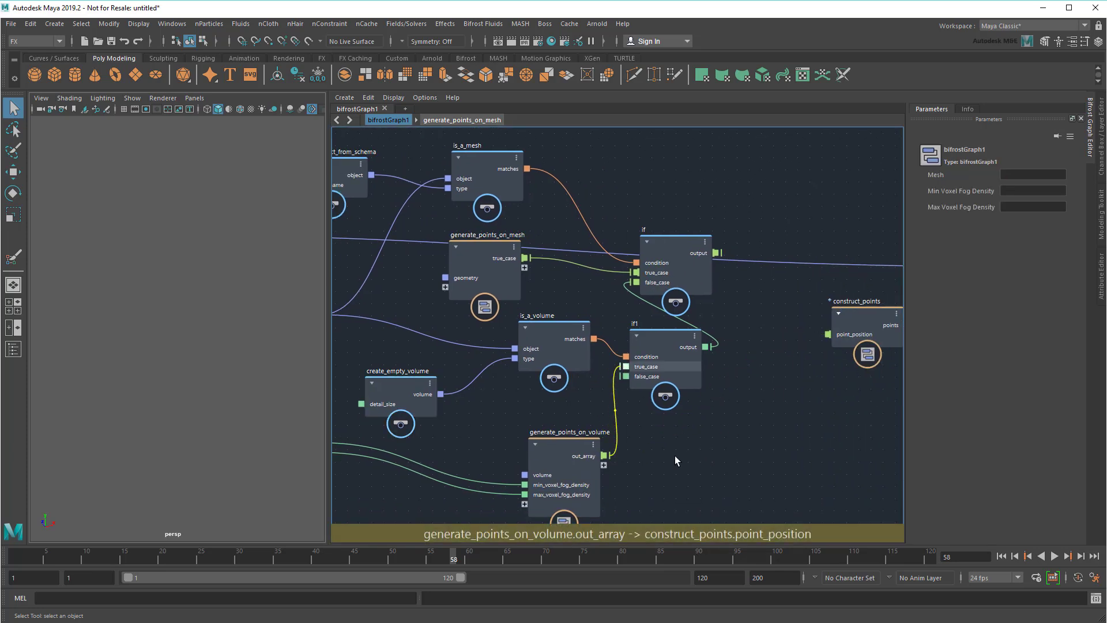
mouse_move(675, 240)
left_mouse_down()
mouse_move(676, 208)
mouse_move(827, 334)
left_mouse_up()
left_click(805, 396)
middle_click_drag(484, 431, 600, 420)
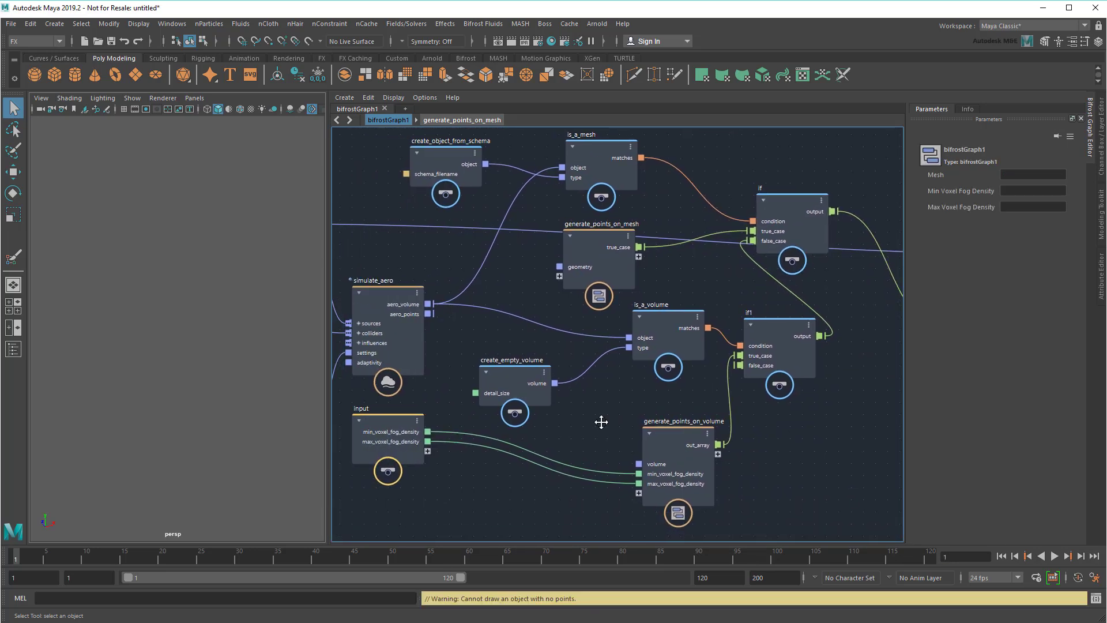
left_click_drag(429, 306, 559, 266)
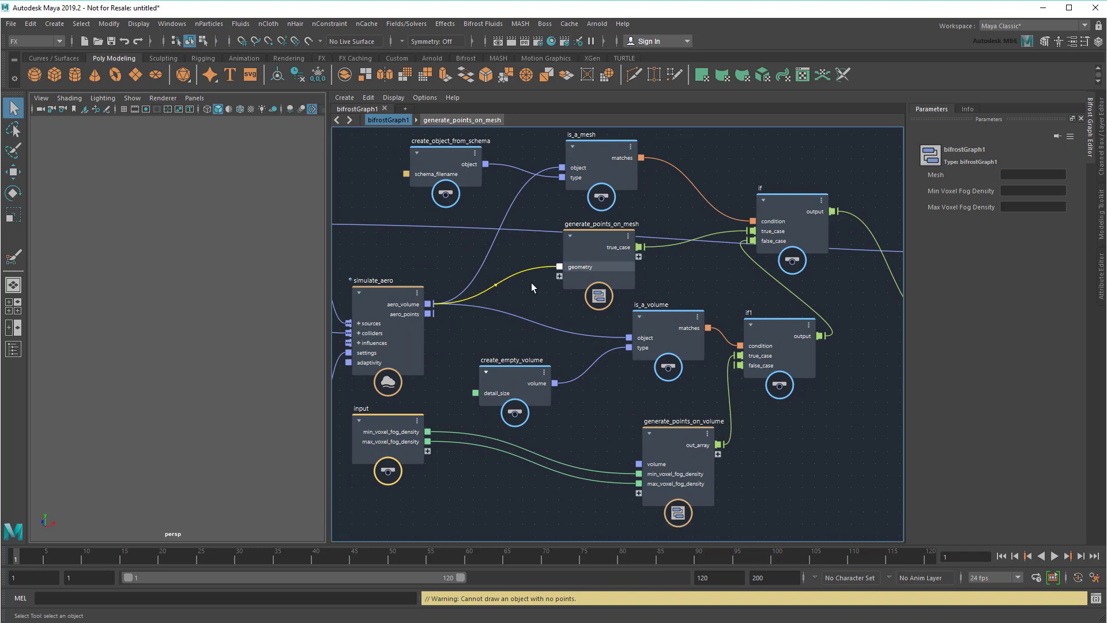
left_click_drag(428, 304, 638, 464)
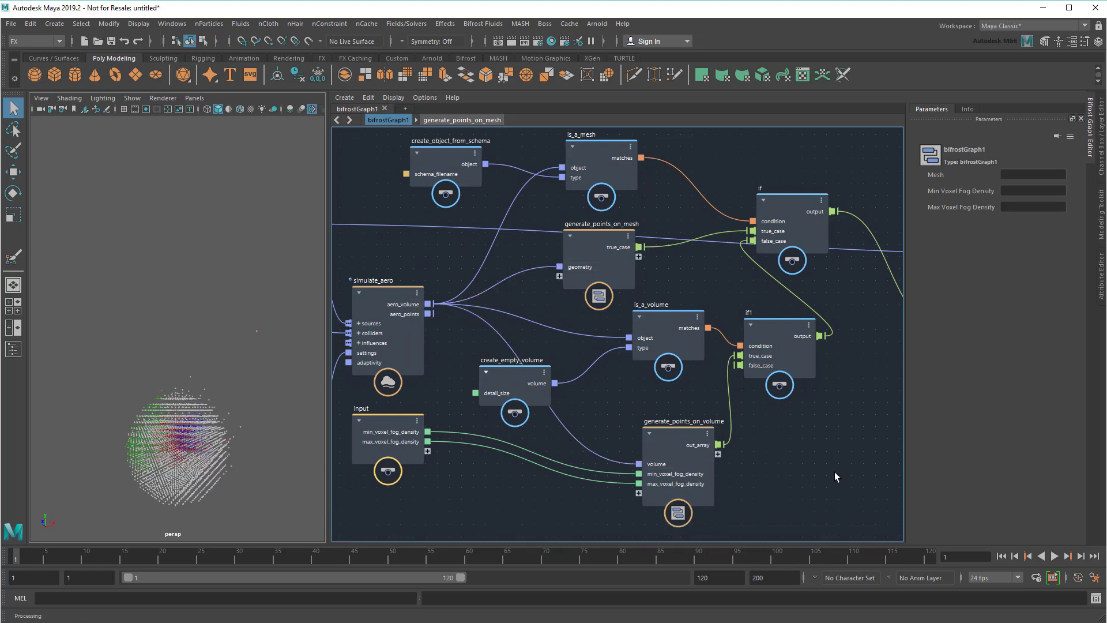
scroll(835, 471, "down", 5)
middle_click_drag(840, 462, 654, 412)
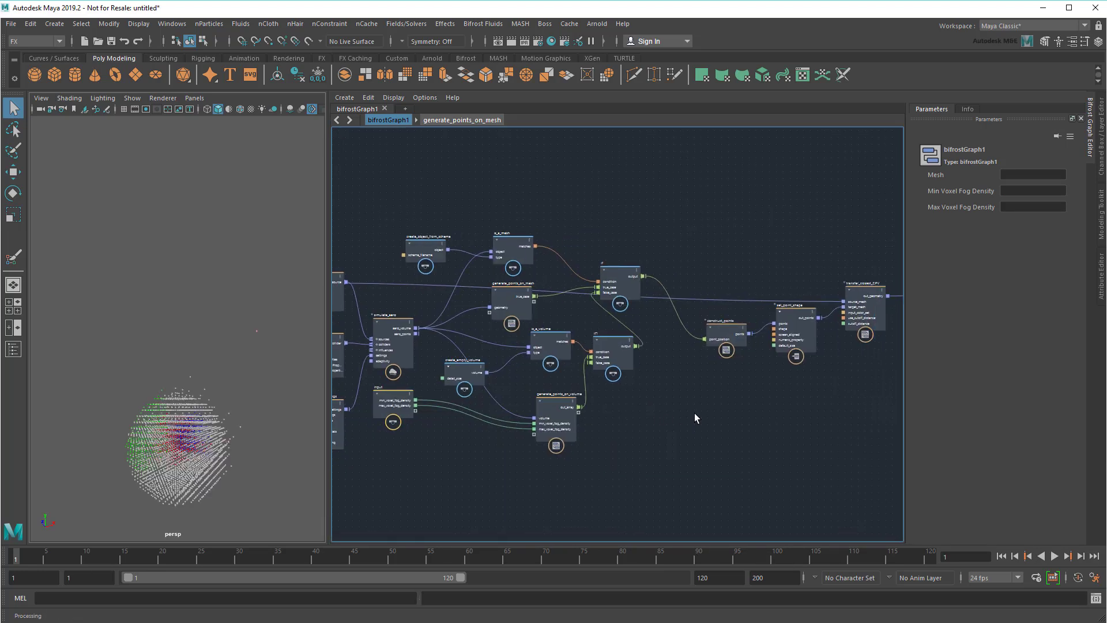
Group the detection and generator nodes into a compound named generate_points_on_object.
left_click_drag(440, 205, 714, 438)
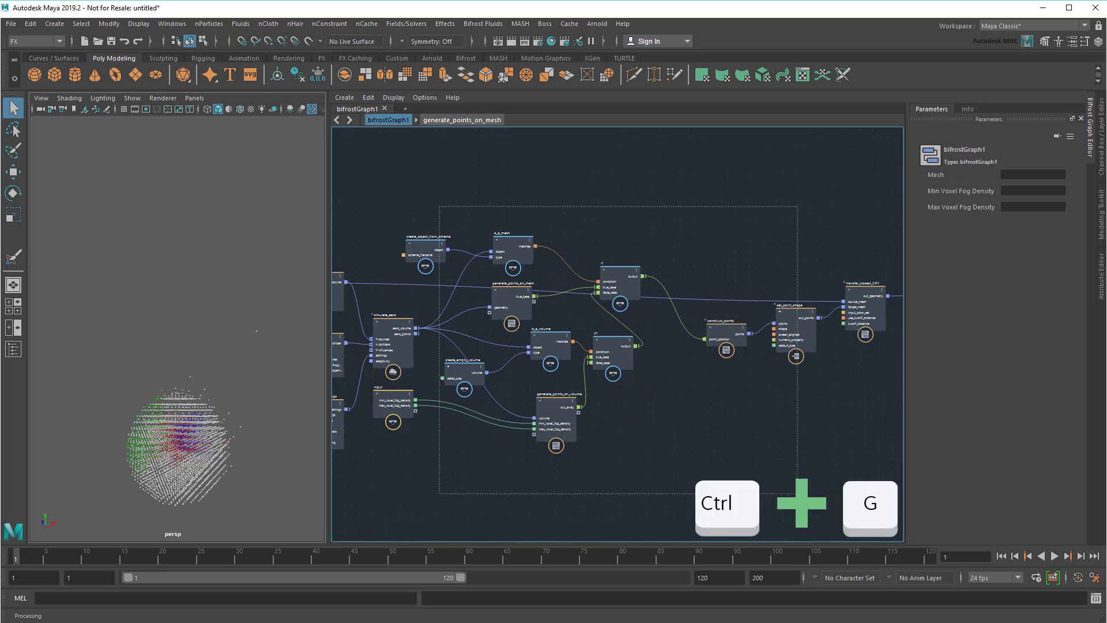
key("ctrl+g")
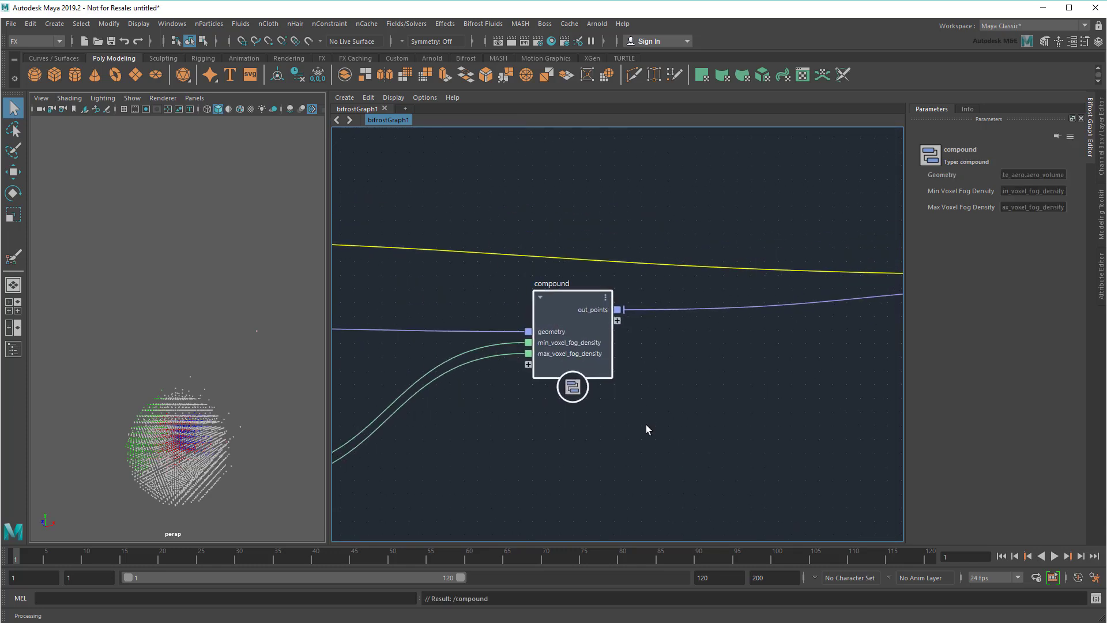
double_click(558, 283)
type("generate_points_on_obje")
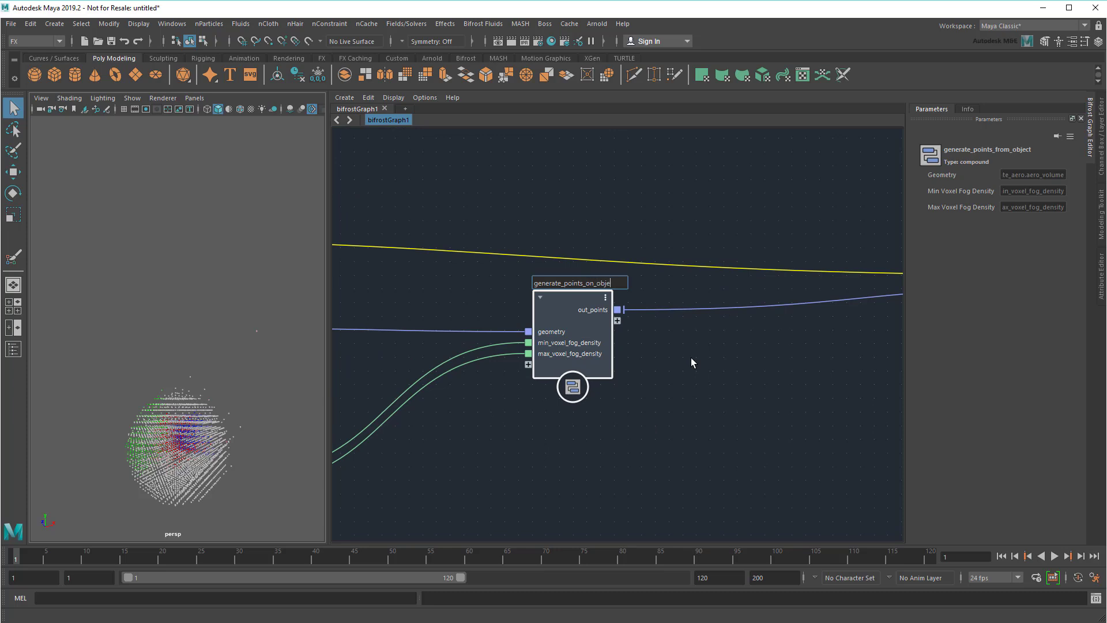
type("ct")
key("Return")
left_click(691, 357)
Connect pSphere1's mesh to the compound's geometry input and centre the point sphere in the viewport.
key("a")
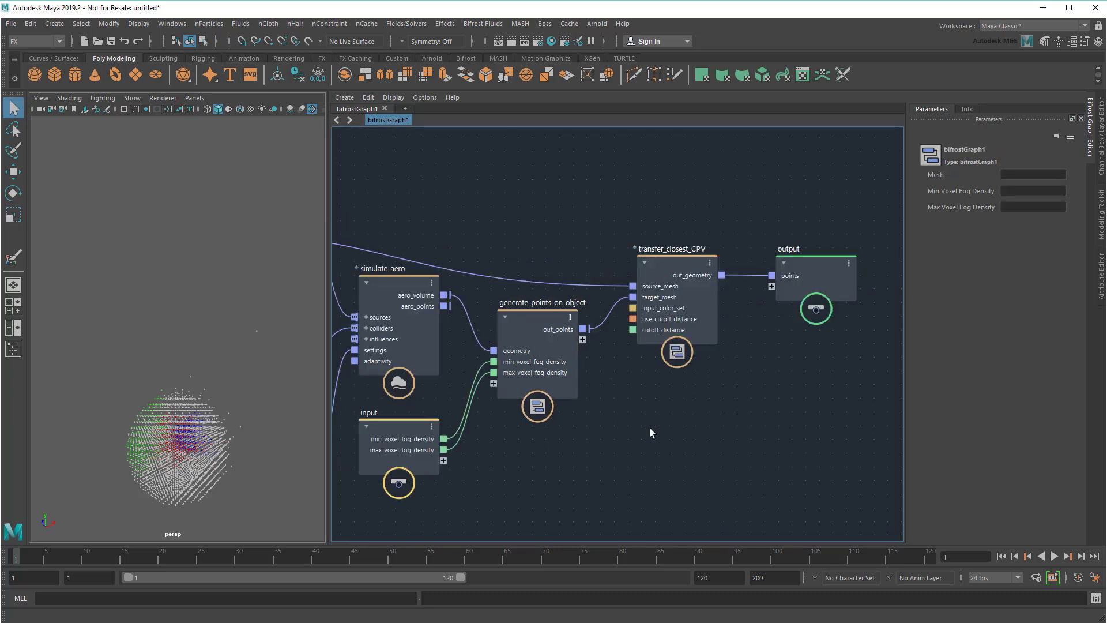
scroll(648, 427, "down", 3)
scroll(470, 288, "up", 2)
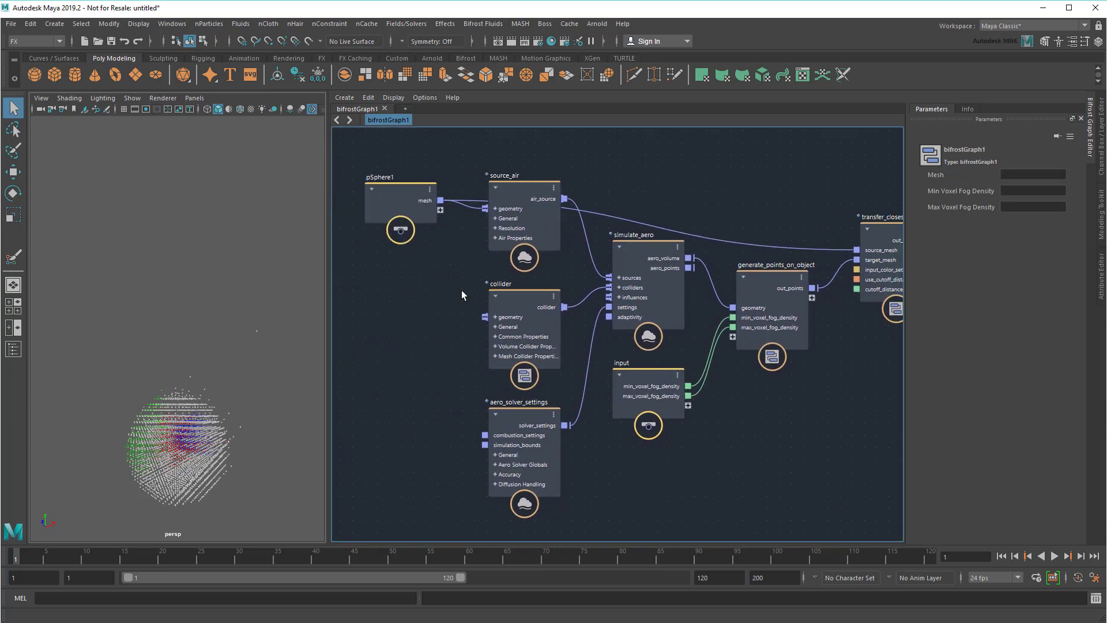
left_click_drag(440, 201, 733, 307)
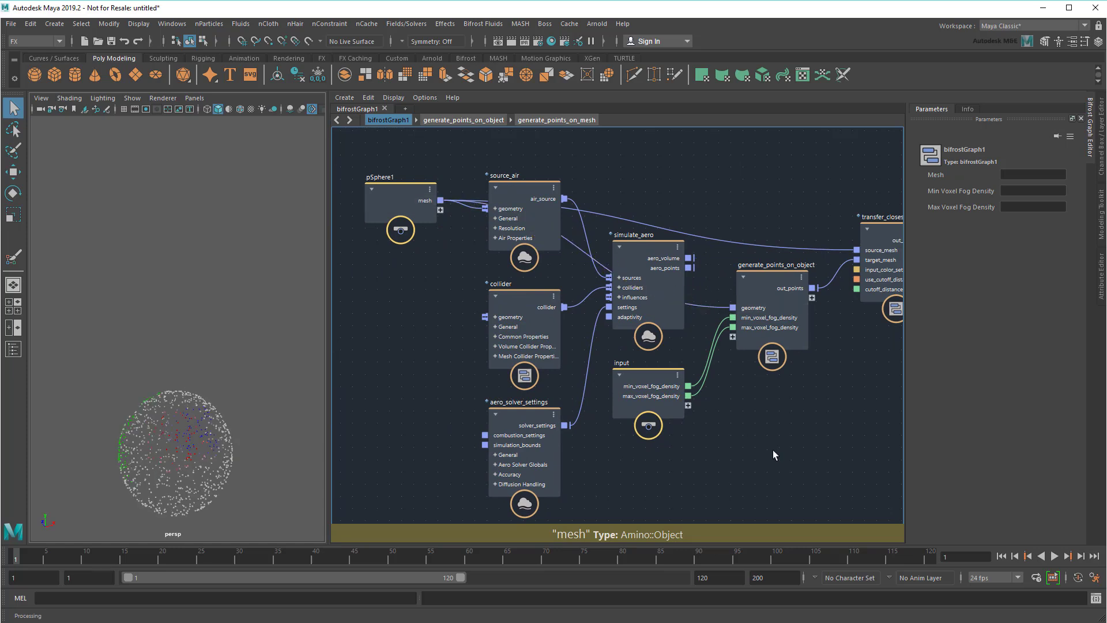
scroll(265, 403, "up", 4)
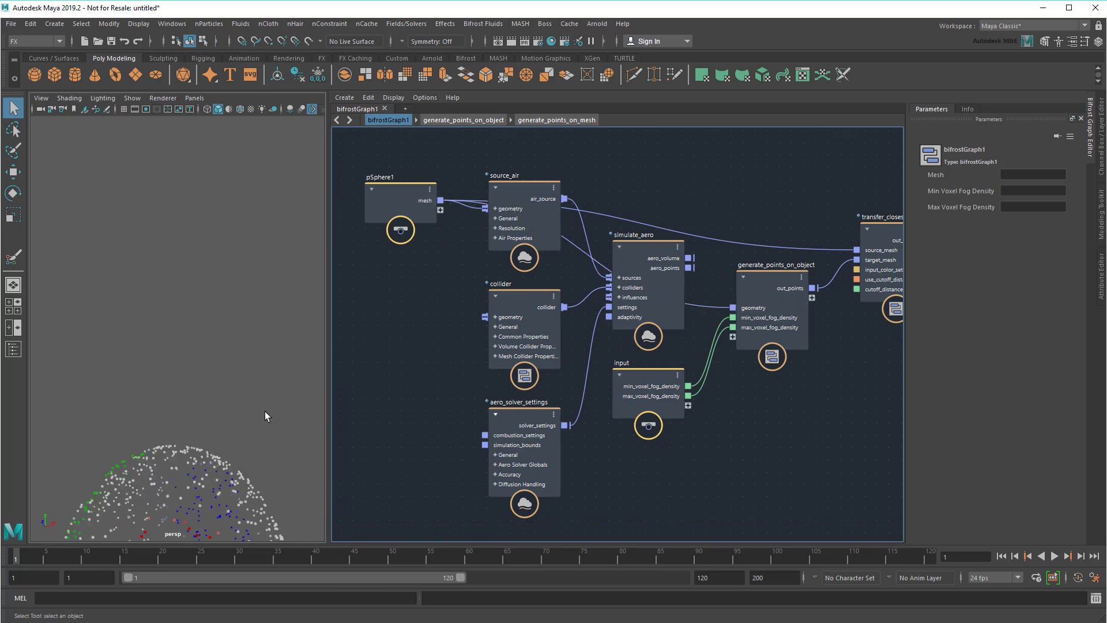
mouse_move(265, 411)
middle_mouse_down("alt")
mouse_move(269, 251)
mouse_move(279, 400)
middle_mouse_up("alt")
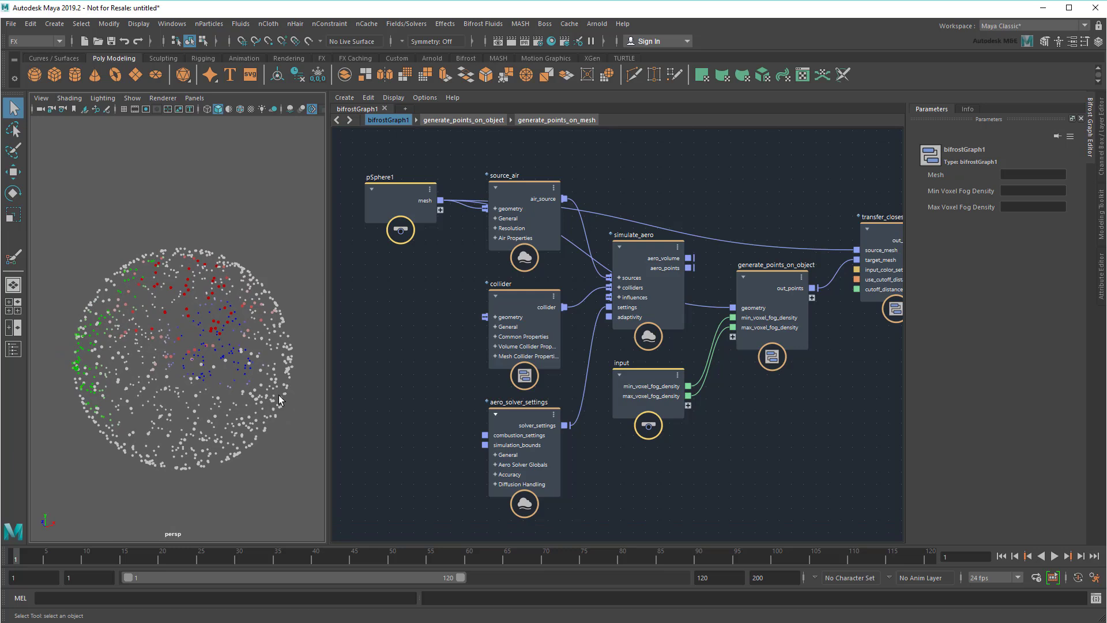
Inside generate_points_on_object, expose set_point_shape's shape, screen_aligned and default_size as compound inputs.
double_click(772, 299)
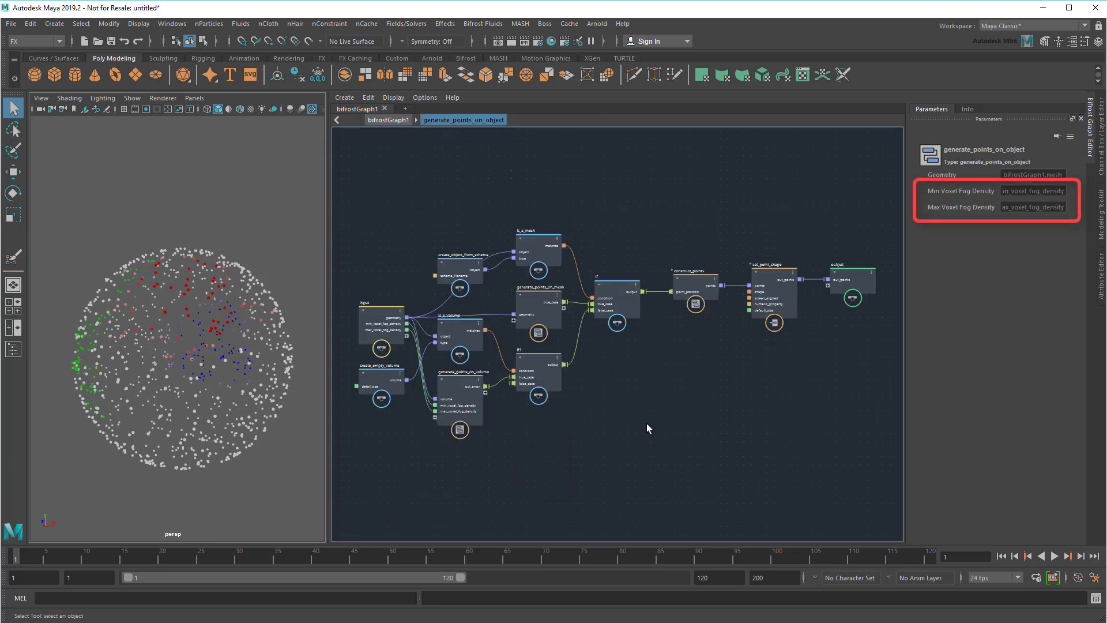
scroll(646, 423, "up", 2)
middle_click_drag(625, 395, 669, 404)
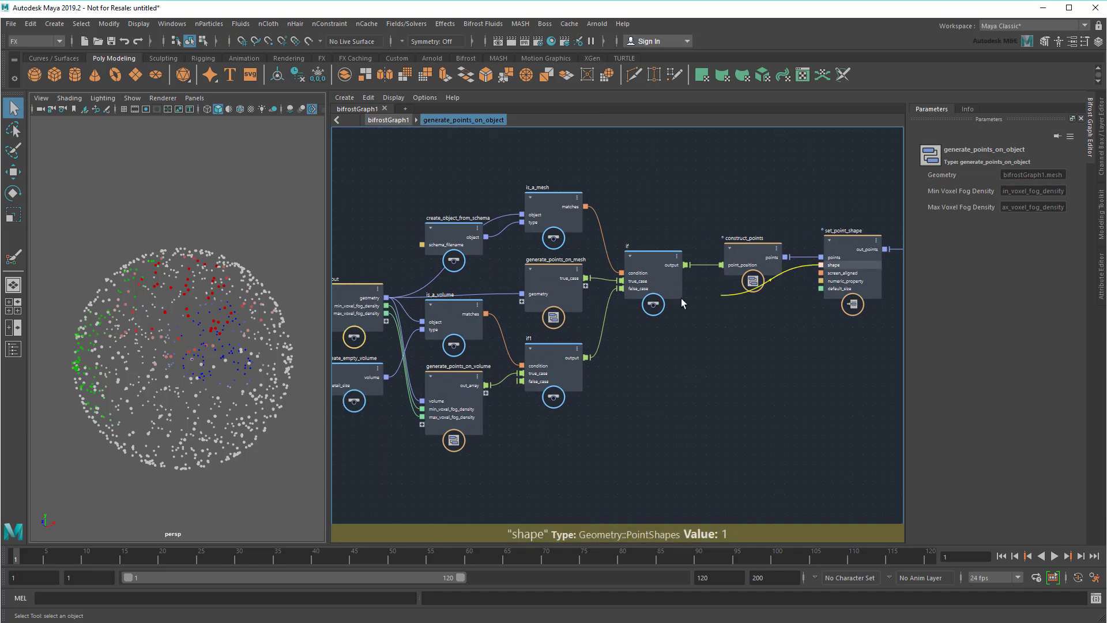
left_click_drag(682, 303, 387, 321)
left_click_drag(821, 273, 387, 330)
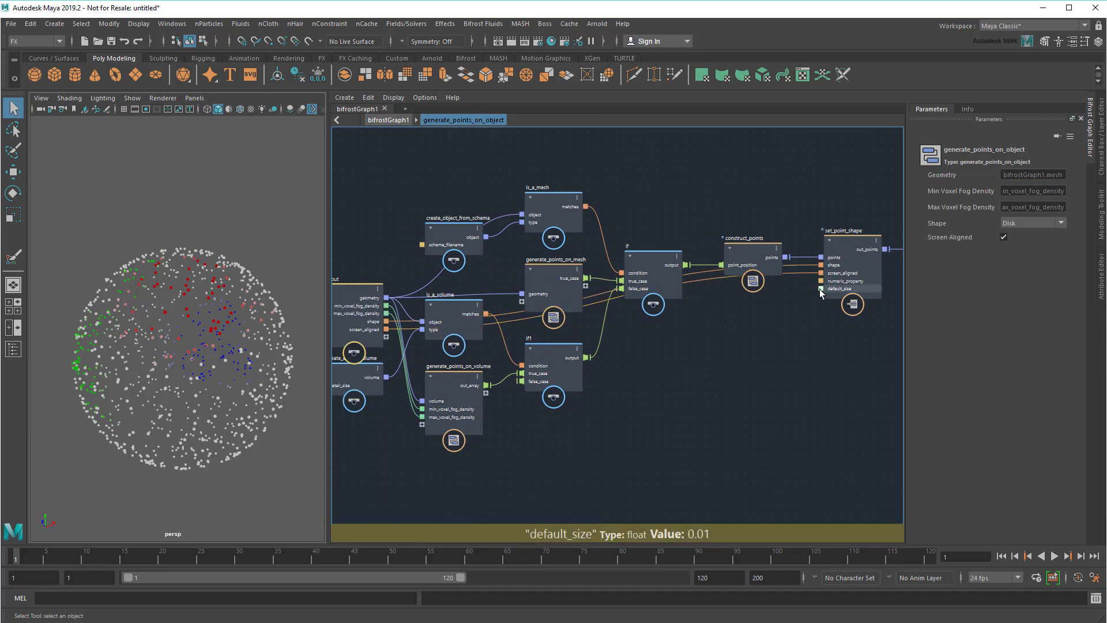
left_click_drag(821, 288, 386, 337)
scroll(625, 415, "up", 2)
middle_click_drag(599, 393, 801, 392)
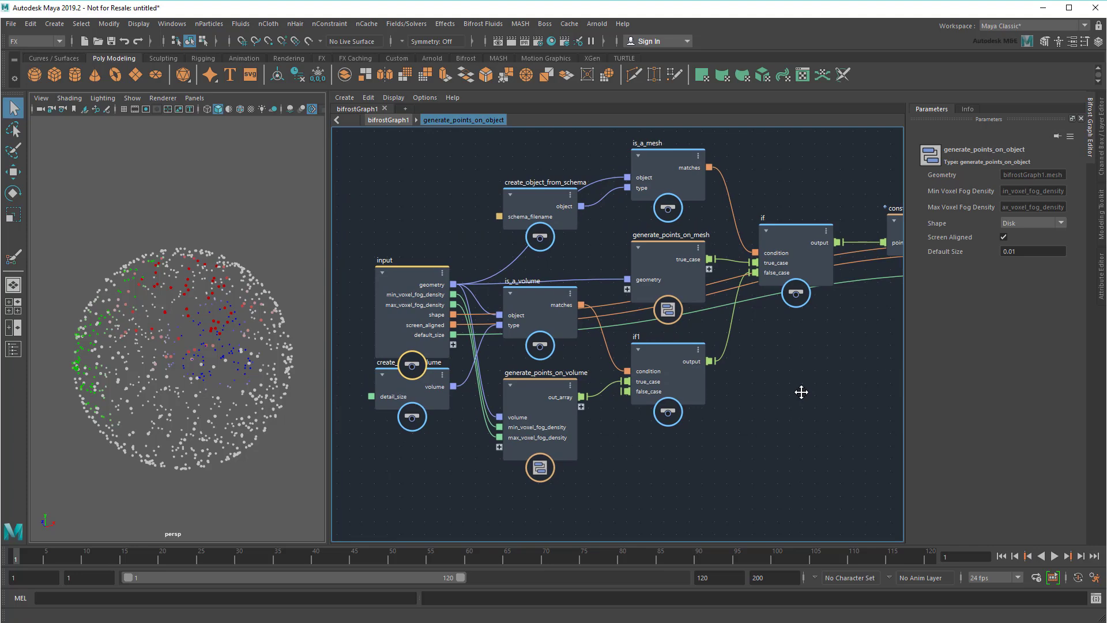
Expose amount and amount_type on the generate_points_on_mesh compound's input.
double_click(662, 249)
scroll(674, 294, "up", 2)
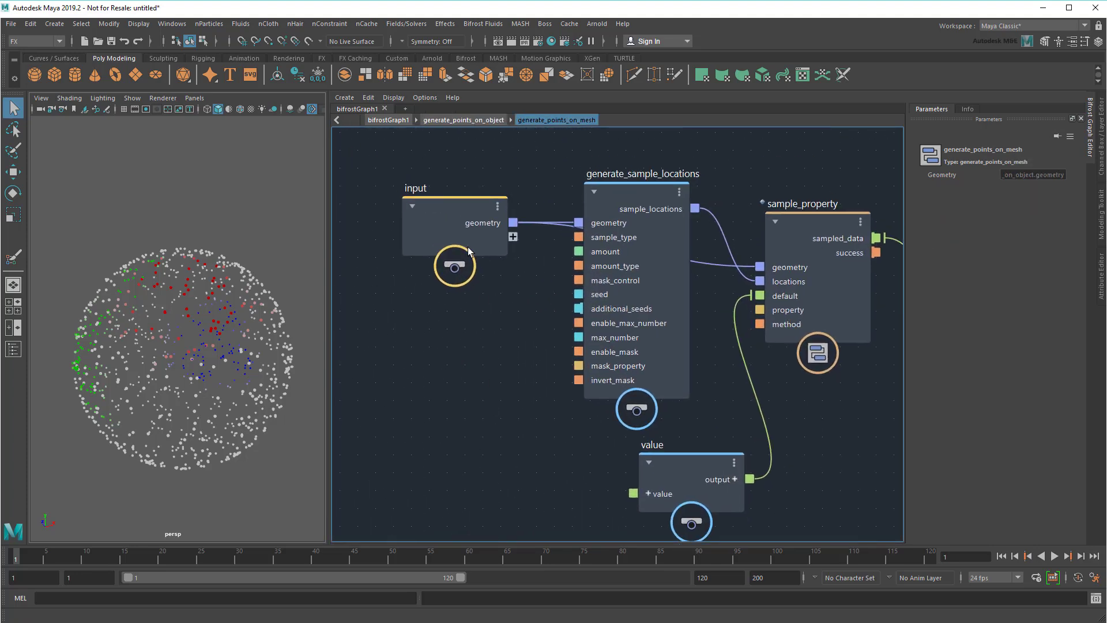
left_click_drag(578, 251, 512, 236)
left_click_drag(578, 266, 513, 252)
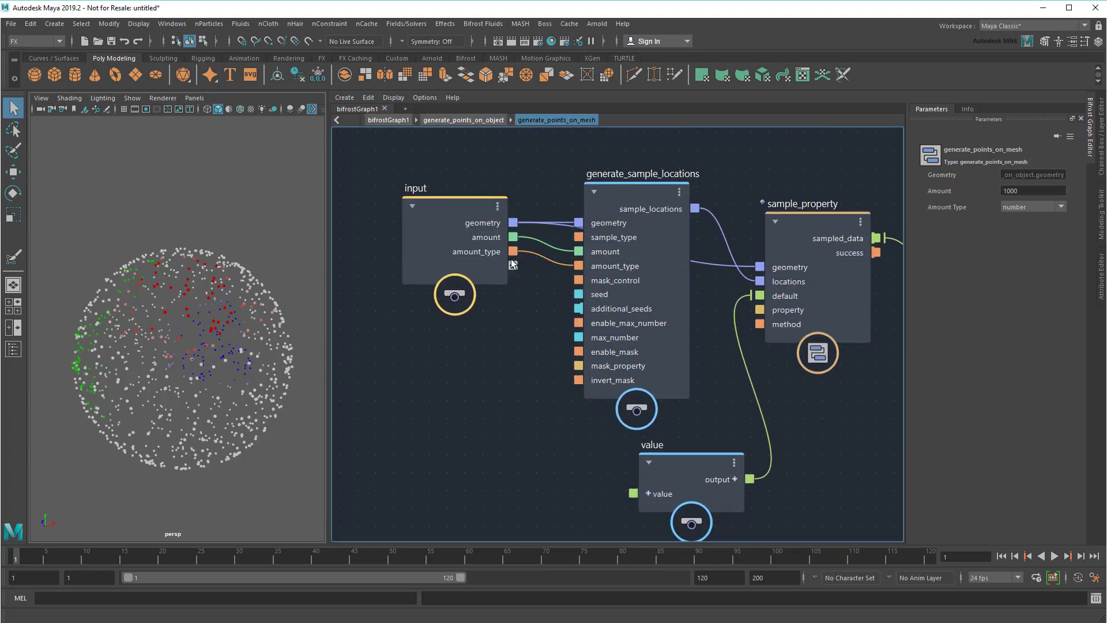
left_click(464, 120)
Expose amount and amount_type on generate_points_on_object's input and route the if result to its output.
left_click_drag(417, 274, 385, 238)
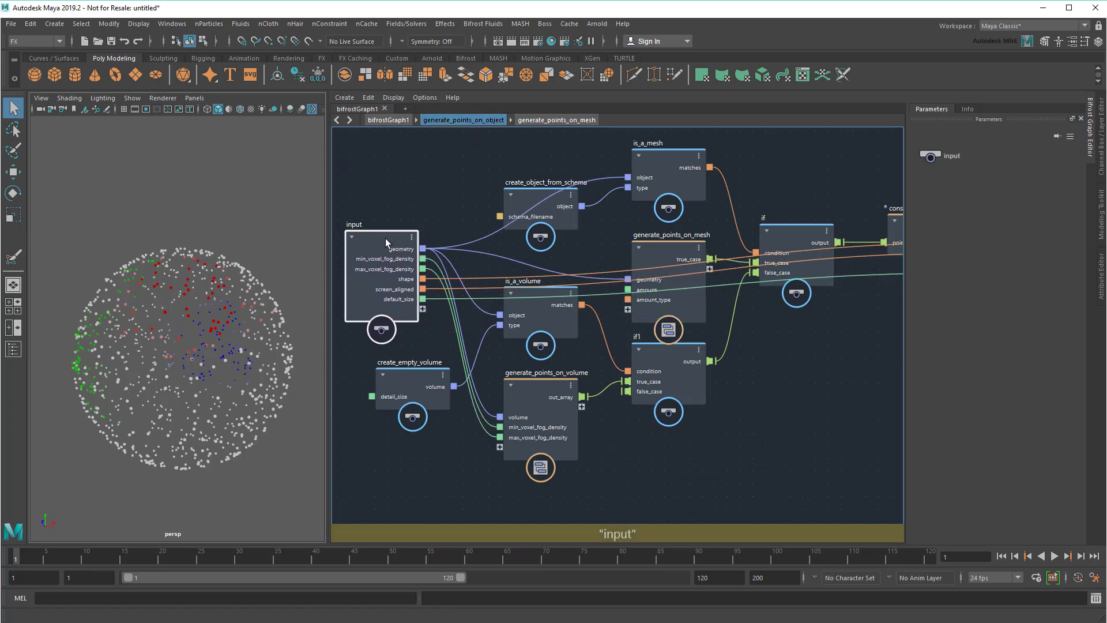
left_click_drag(628, 290, 422, 309)
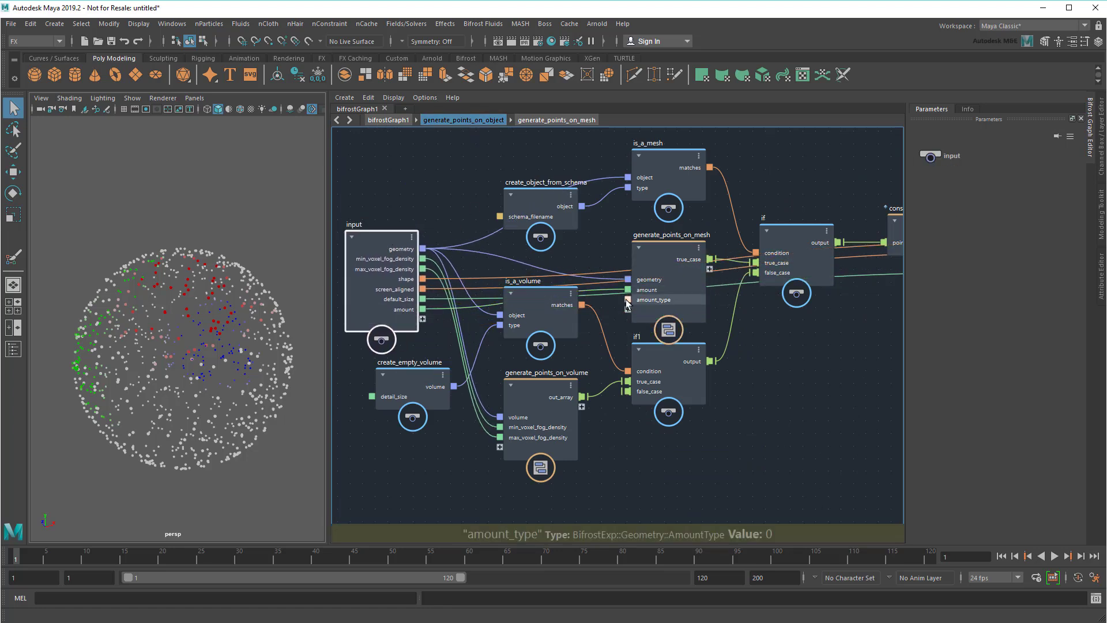
left_click_drag(627, 301, 423, 319)
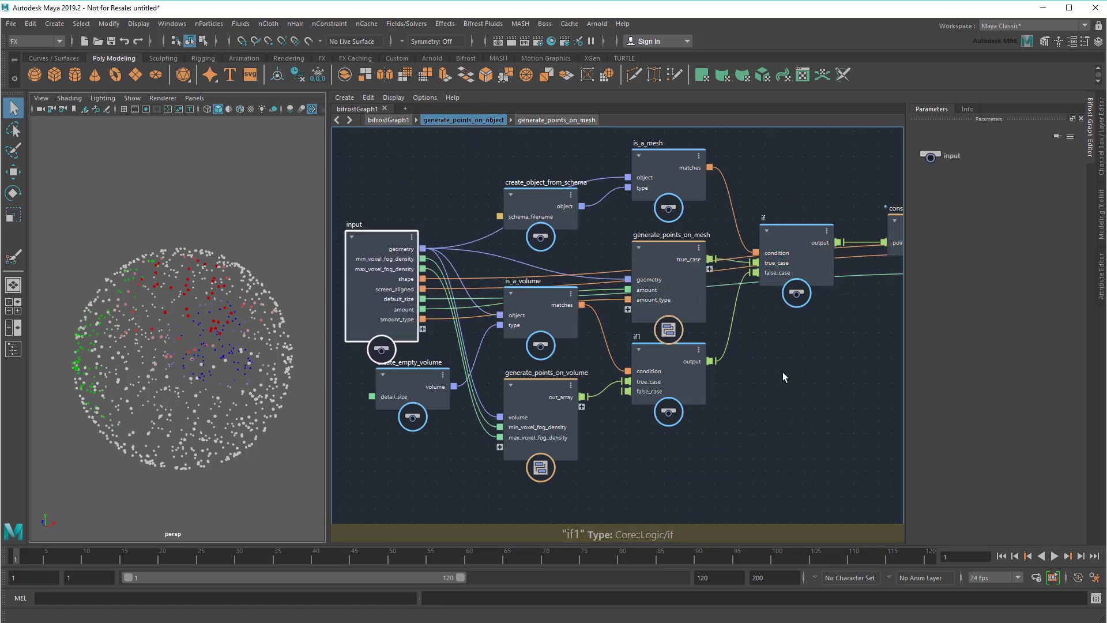
middle_click_drag(795, 365, 444, 390)
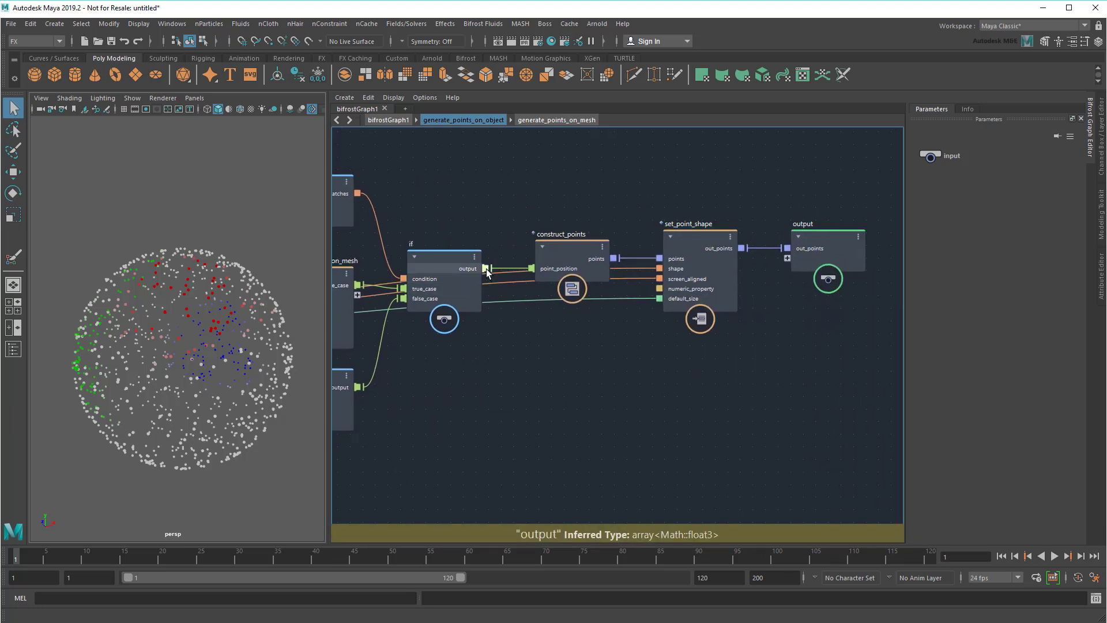
left_click_drag(486, 269, 786, 259)
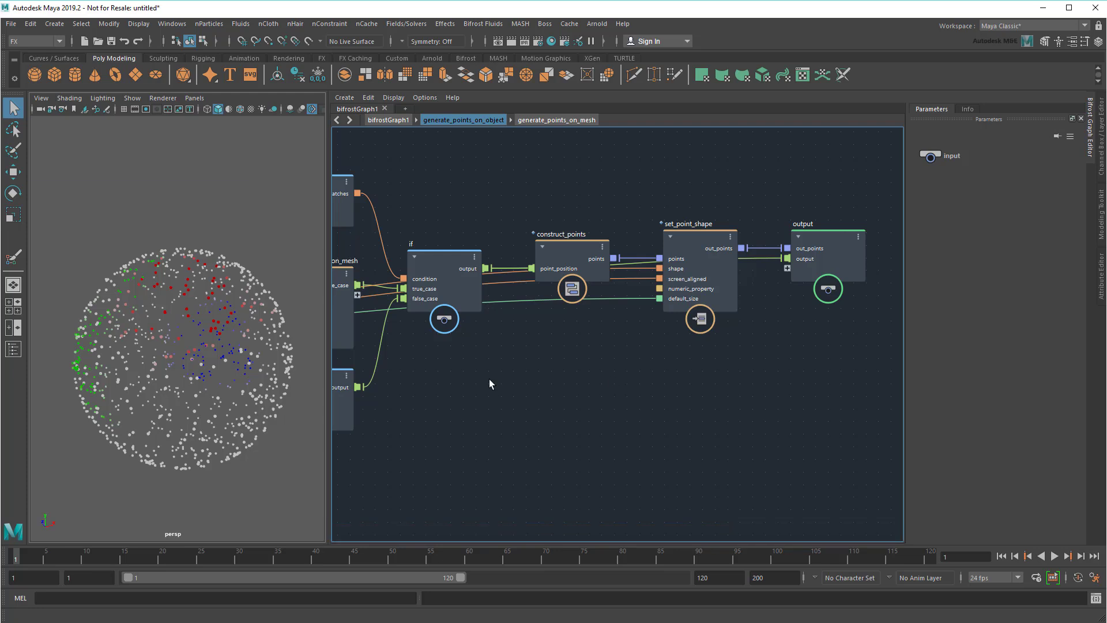
Frame all nodes, switch Connection Style to Corner Lines, and go back to bifrostGraph1.
key("a")
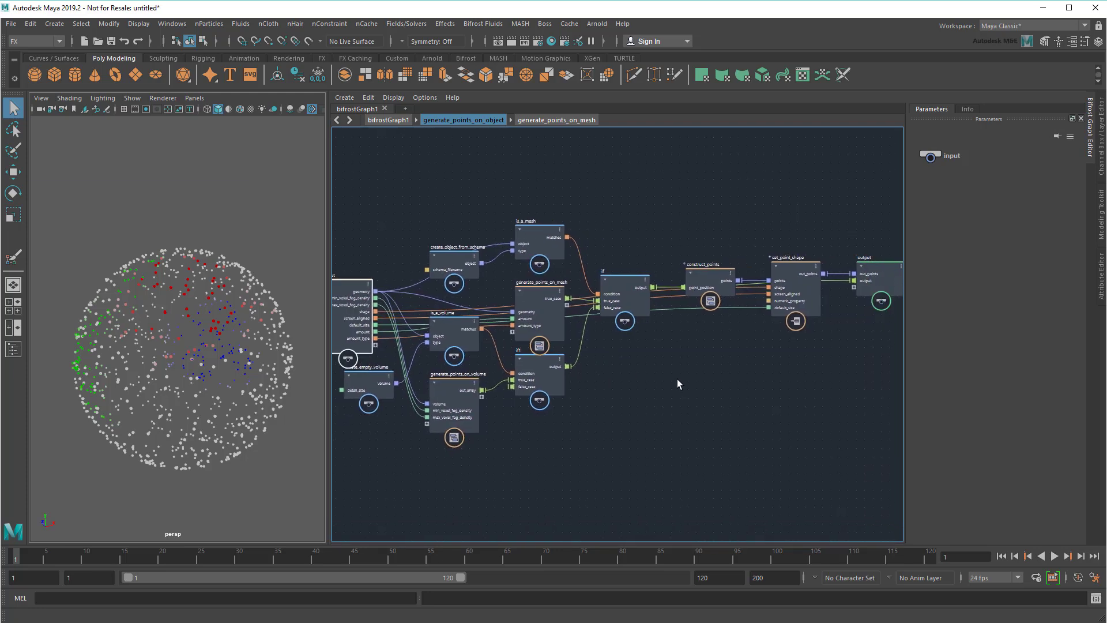
left_click(425, 97)
mouse_move(449, 109)
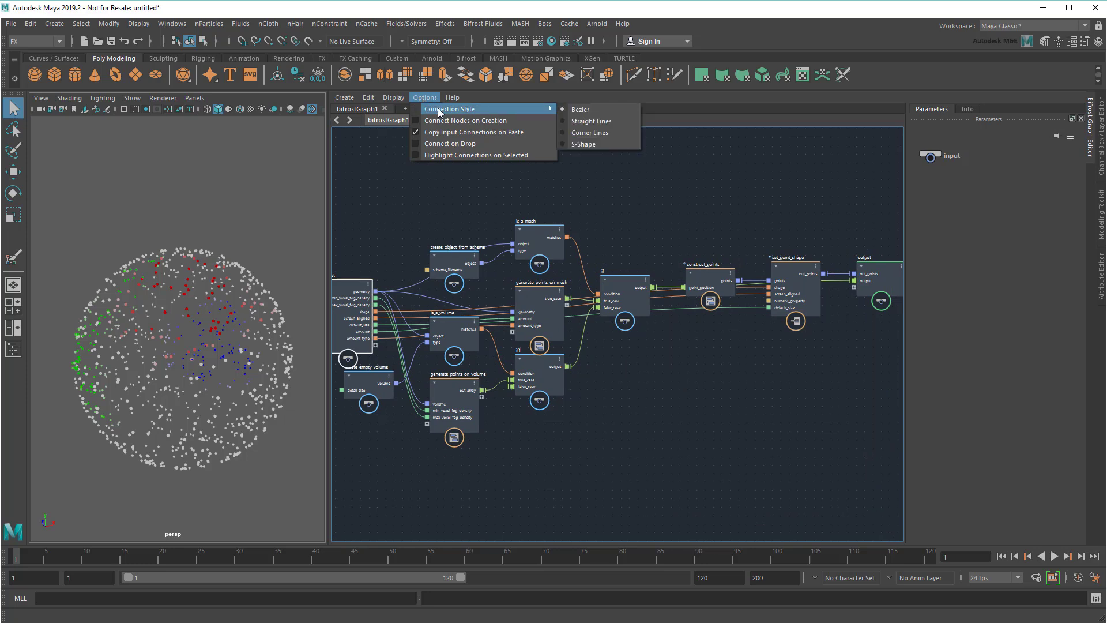
left_click(620, 136)
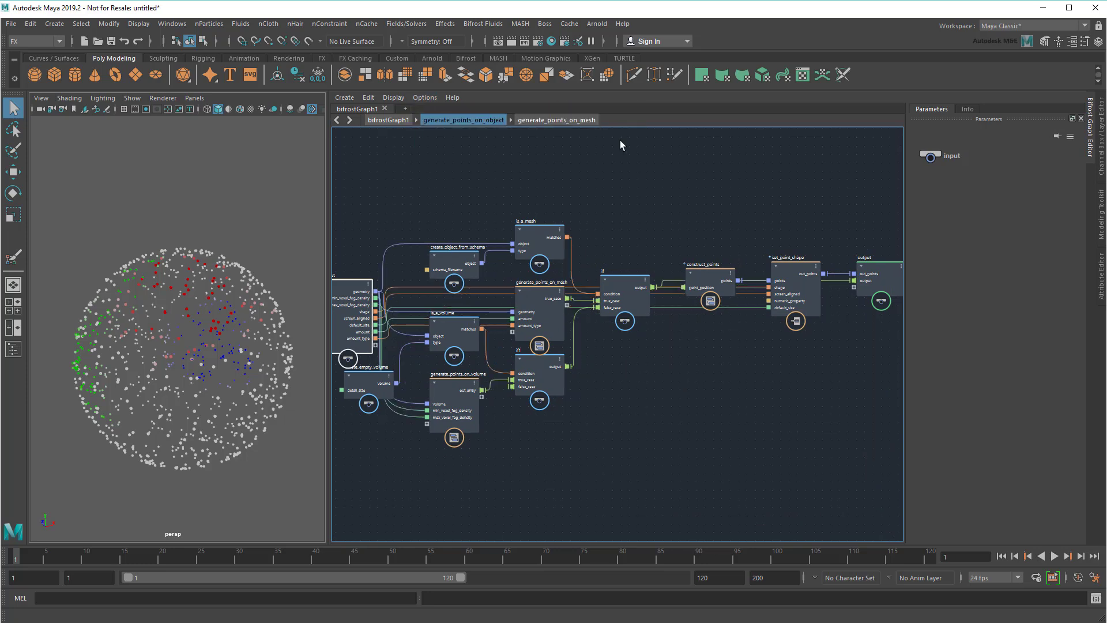
scroll(534, 470, "up", 3)
mouse_move(627, 488)
middle_mouse_down()
mouse_move(657, 474)
mouse_move(676, 490)
middle_mouse_up()
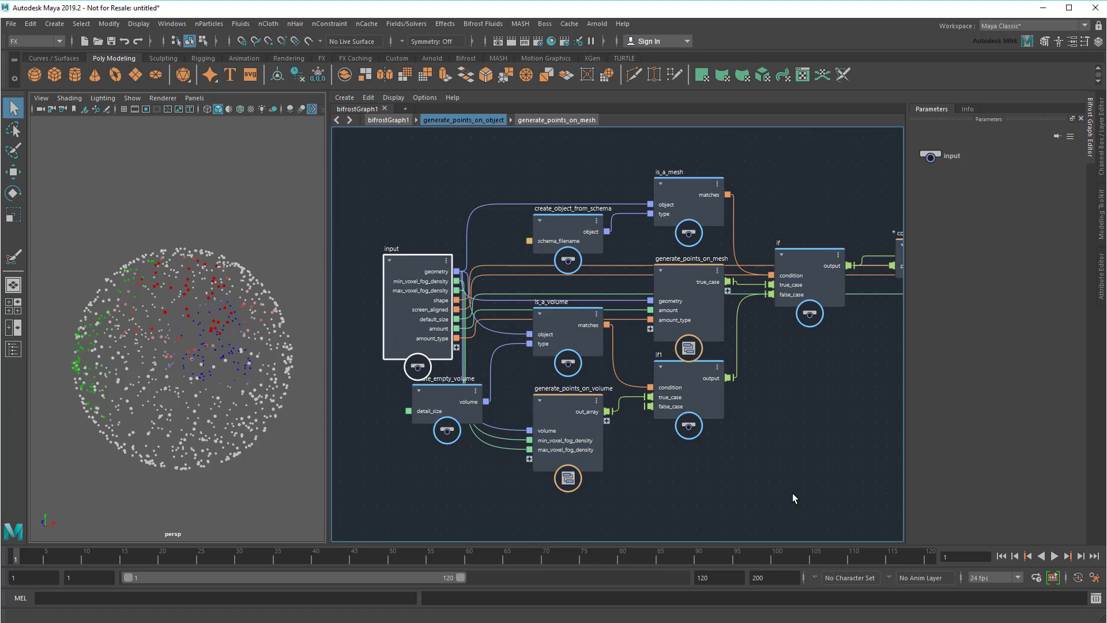
left_click(390, 120)
Rename the compound's output port to point_positions.
middle_click_drag(733, 391, 733, 407)
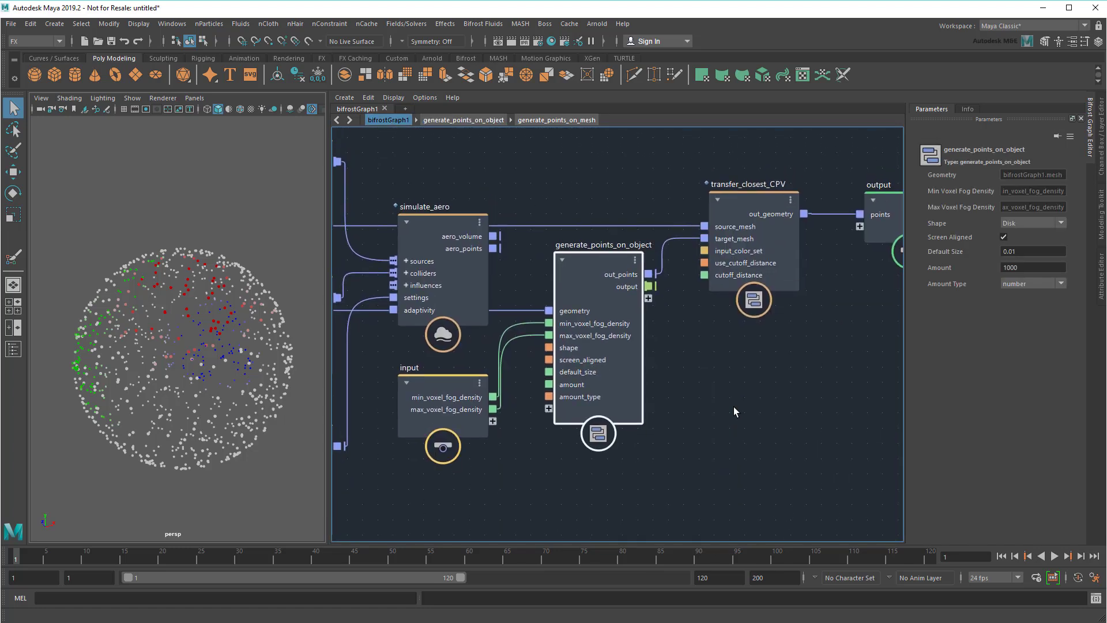
right_click(628, 285)
left_click(707, 368)
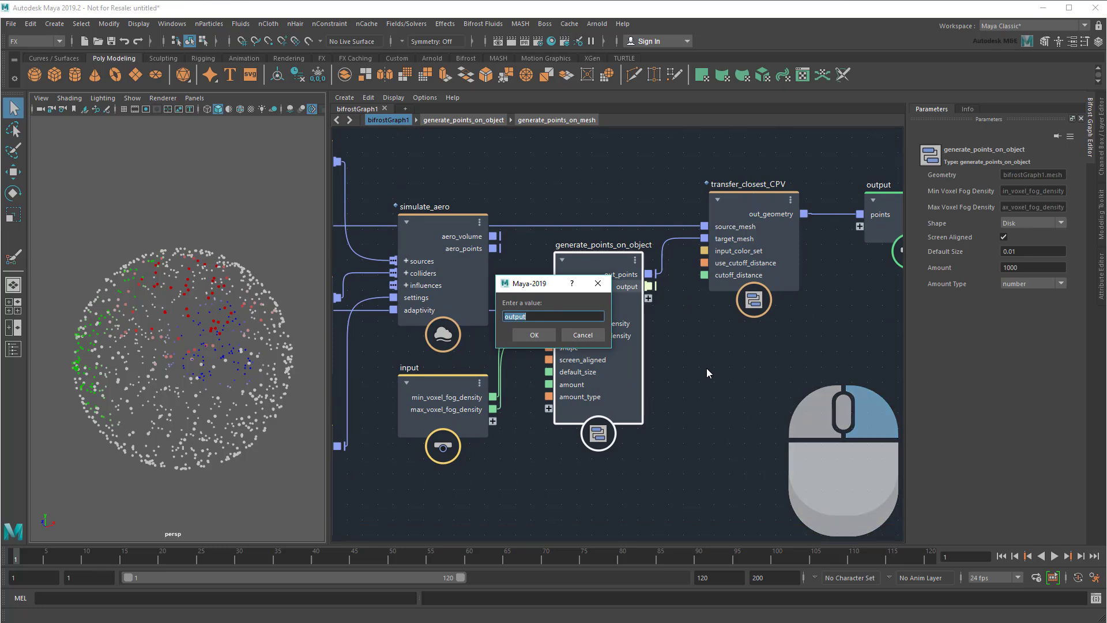
type("point_positions")
key("Return")
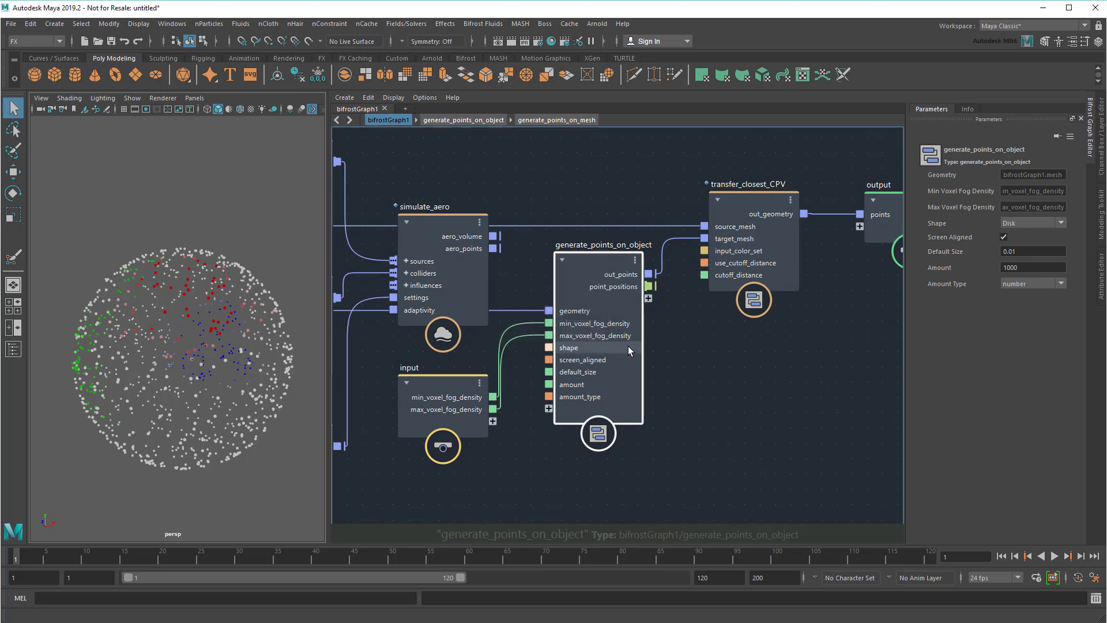
Move the shape port up under geometry and put it in a new Point Properties group.
right_click(578, 348)
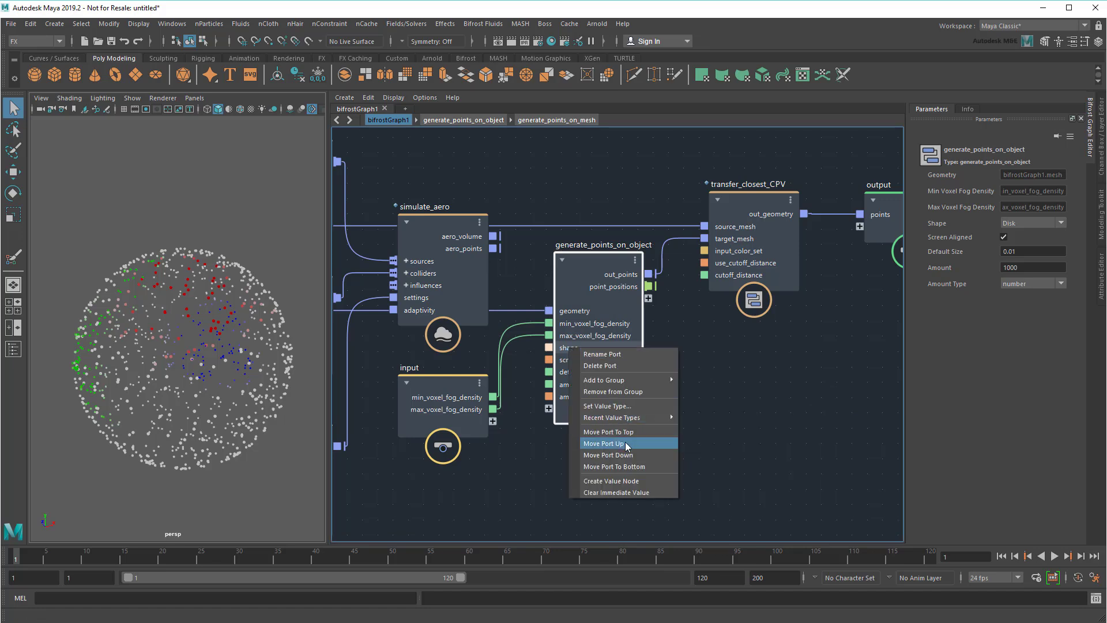
left_click(625, 442)
right_click(599, 334)
left_click(617, 431)
right_click(583, 326)
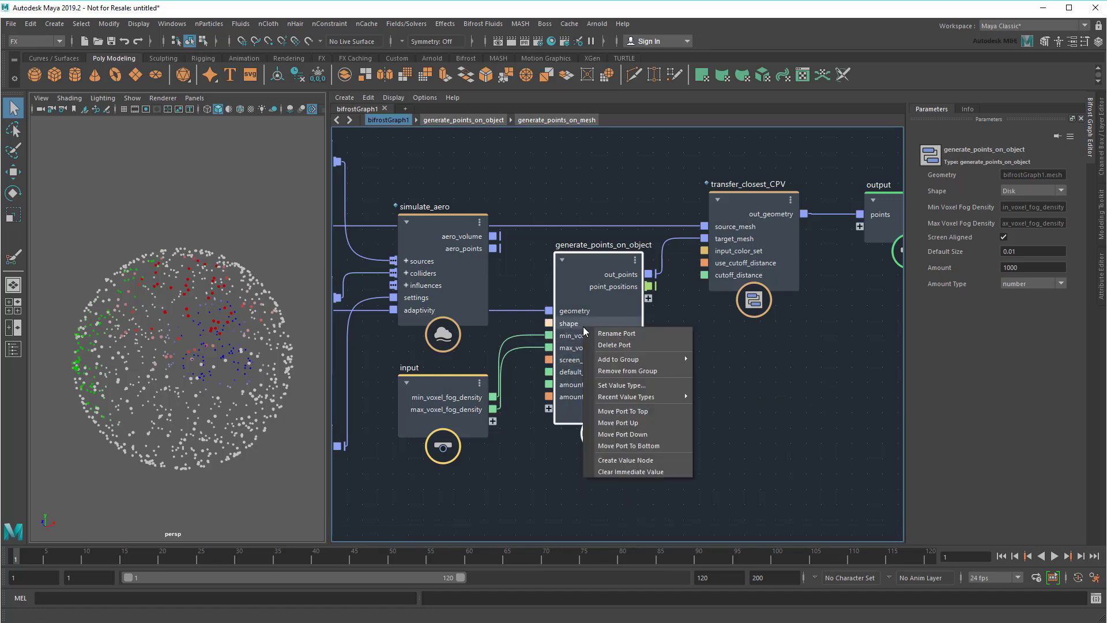
left_click(692, 358)
type("Point")
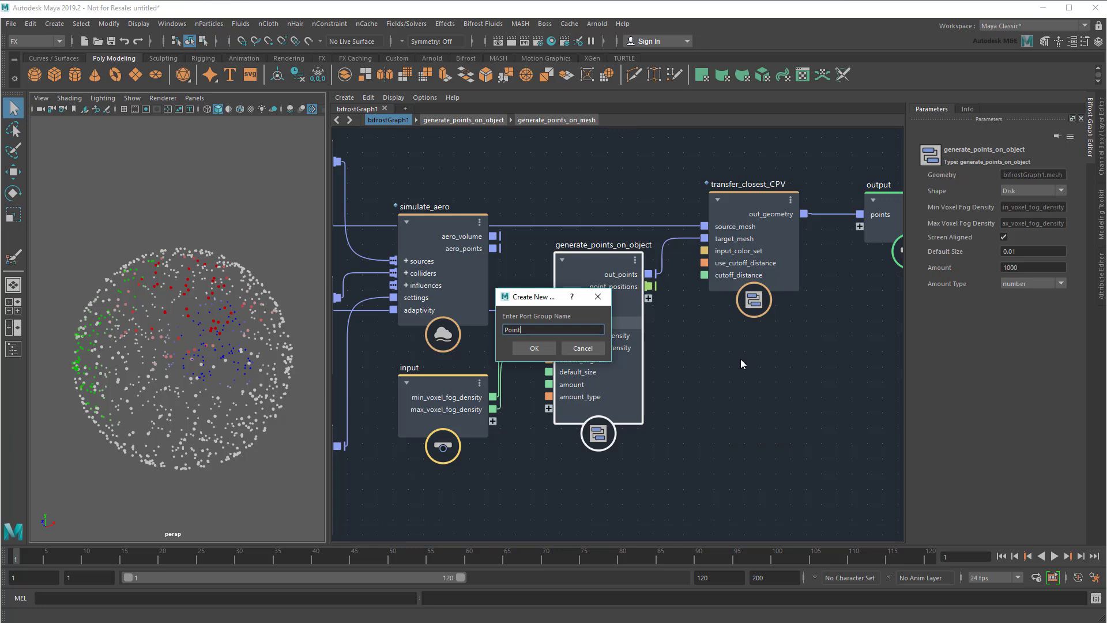
type(" Properties")
key("Return")
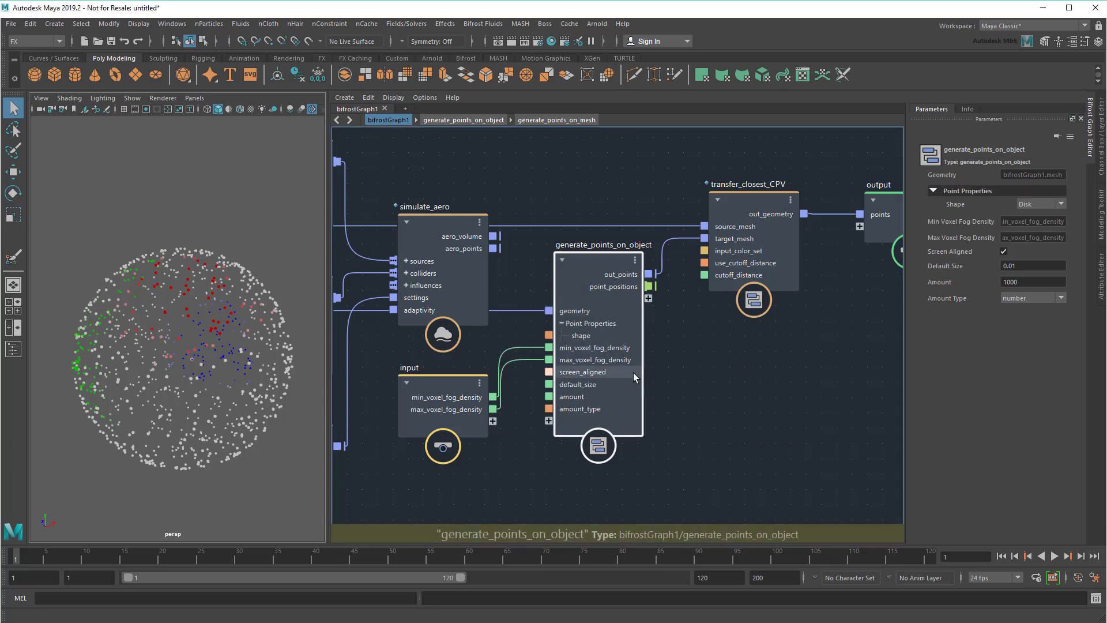
Add screen_aligned and default_size, renamed point_size, to the Point Properties group.
right_click(633, 372)
left_click(769, 406)
right_click(604, 385)
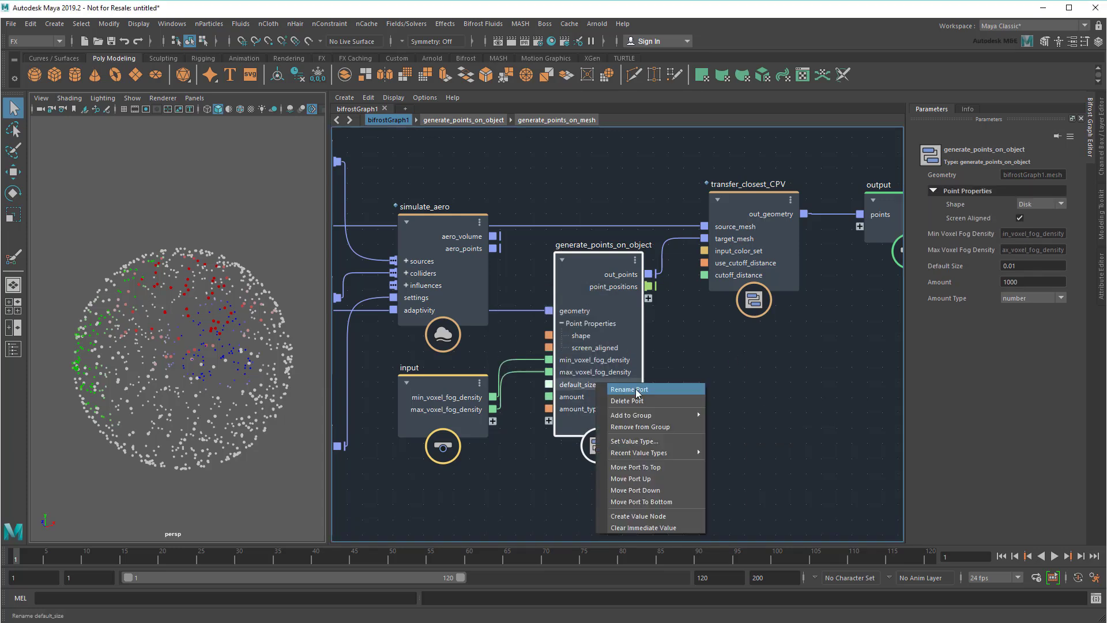
left_click(727, 410)
type("po")
type("e")
key("Return")
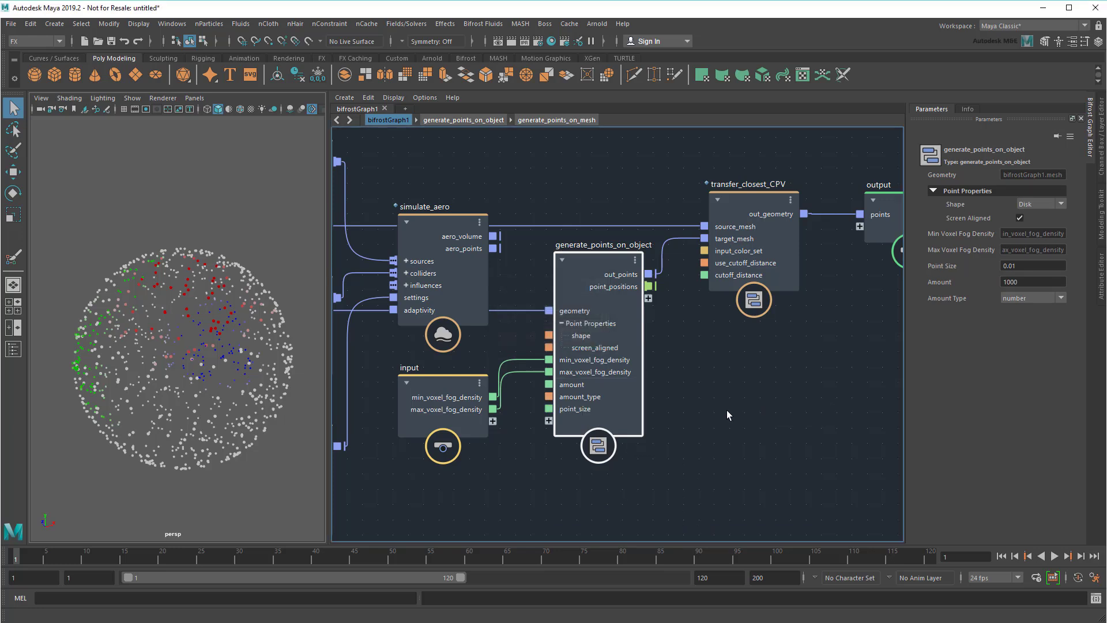
right_click(606, 412)
left_click(752, 444)
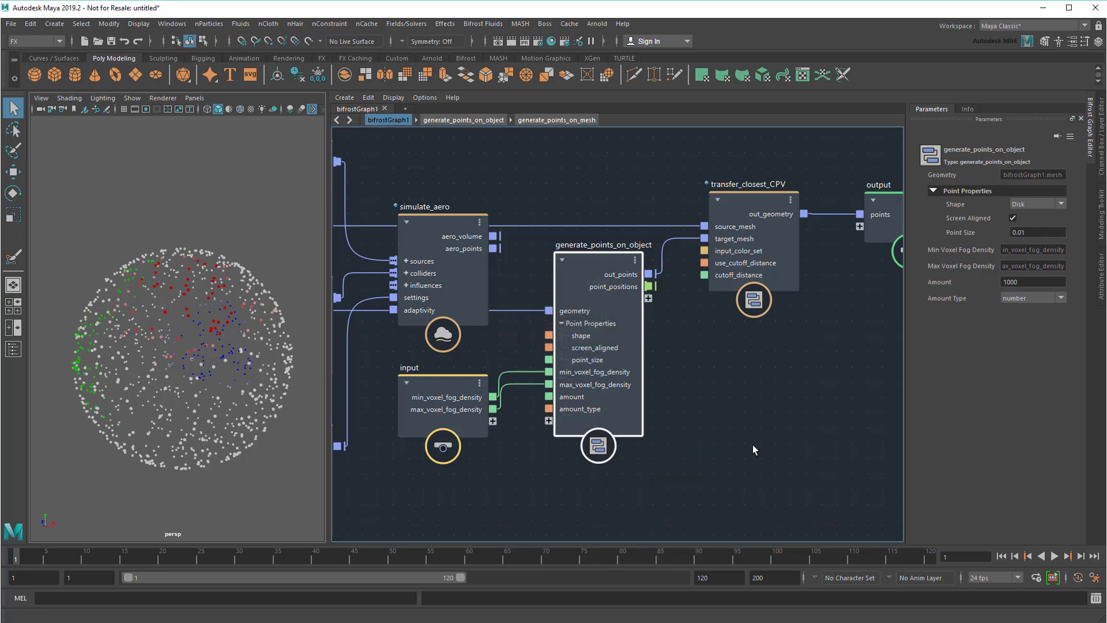
Group min_voxel_fog_density and max_voxel_fog_density under a new Volume Properties group.
right_click(625, 375)
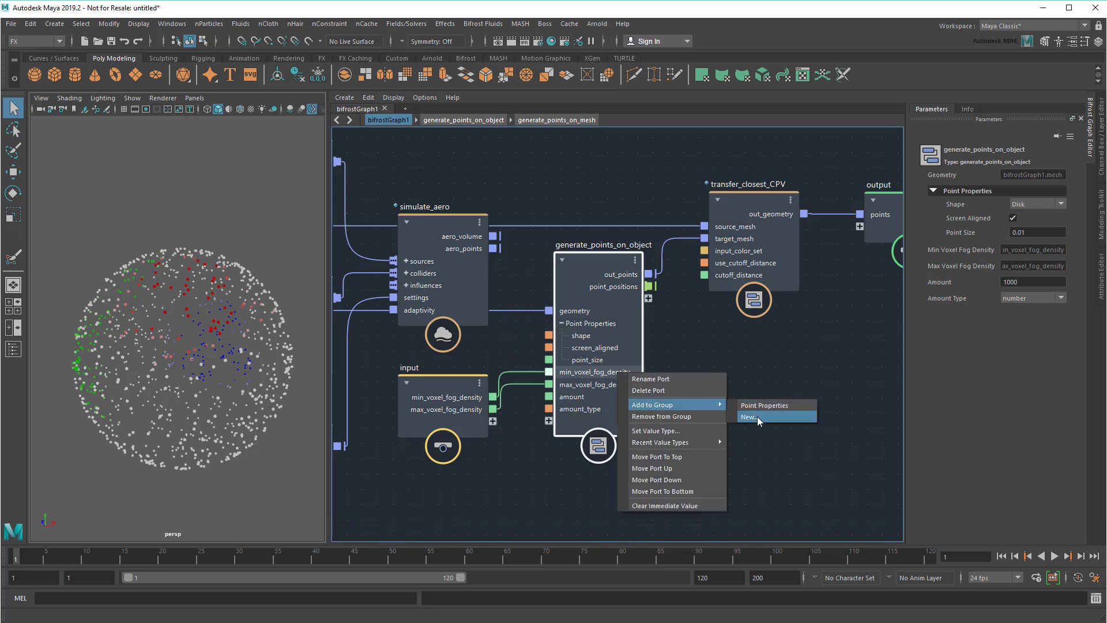
left_click(757, 417)
type("Volume Properties")
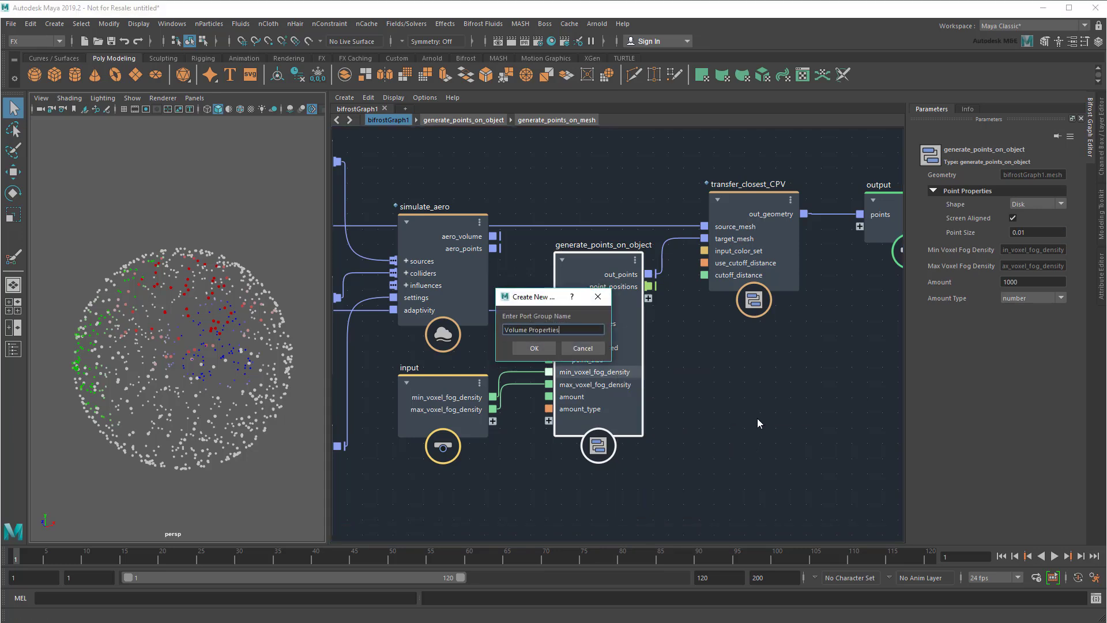
left_click(534, 347)
right_click(607, 396)
mouse_move(631, 427)
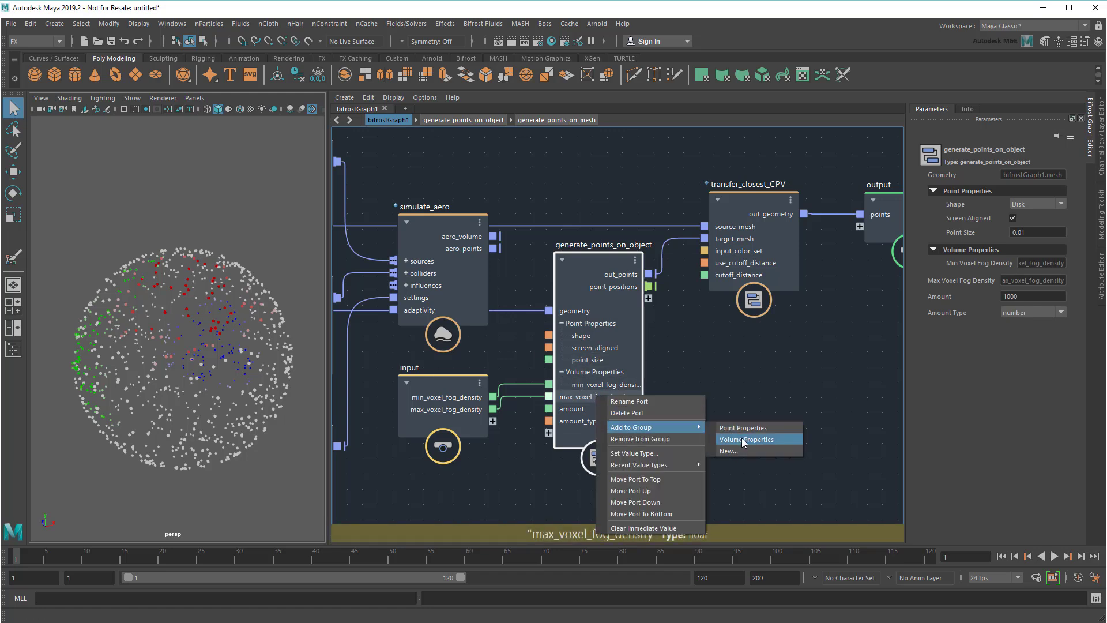
left_click(741, 437)
Rename the amount port to point_count and amount_type to point_count_type.
double_click(614, 415)
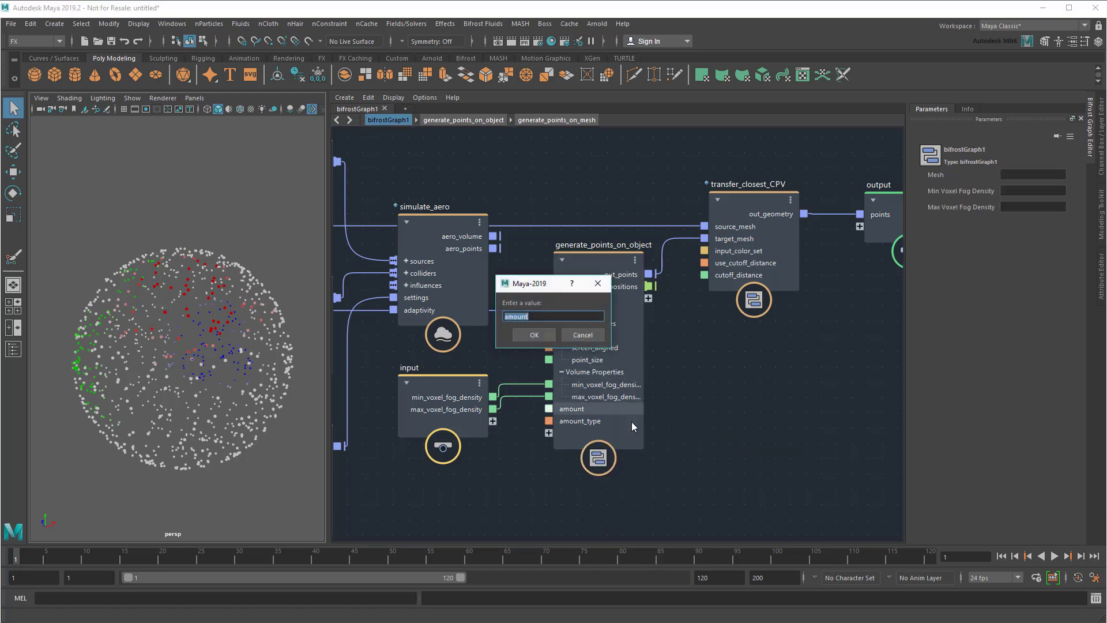
type("point_count")
key("Return")
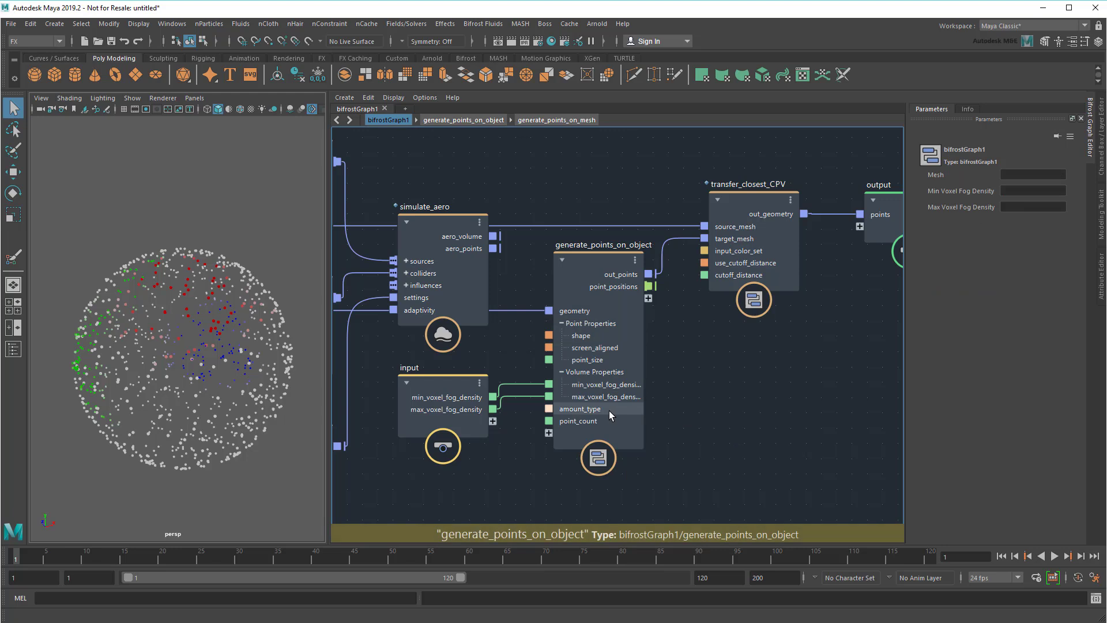
right_click(609, 411)
left_click(742, 458)
type("point_count")
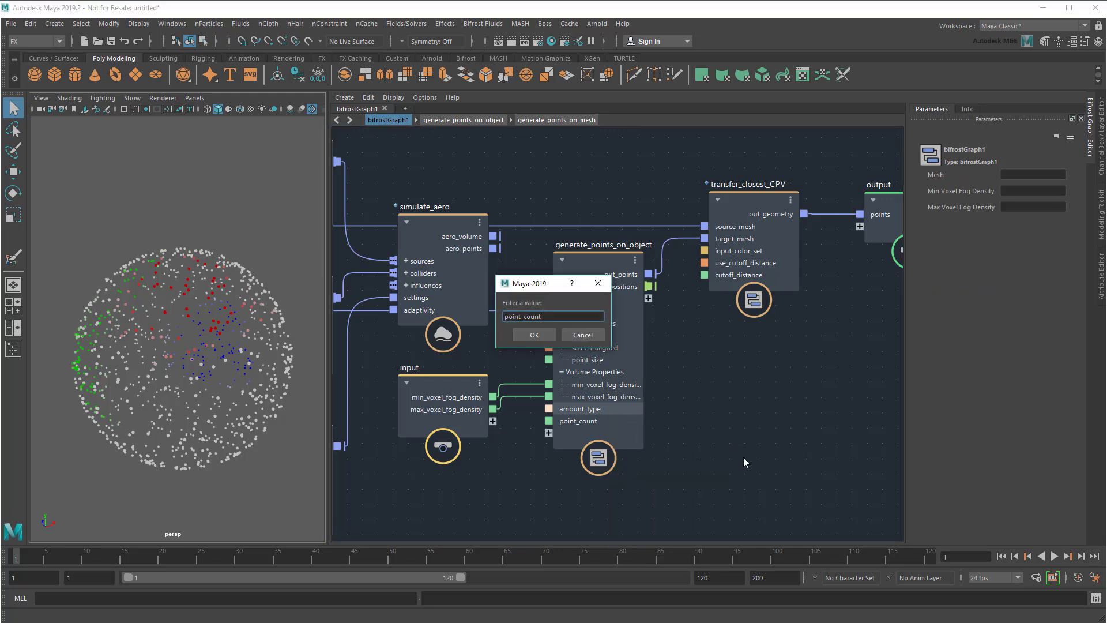
key("Return")
Put point_count and point_count_type in a new Mesh Properties group.
right_click(605, 411)
mouse_move(641, 444)
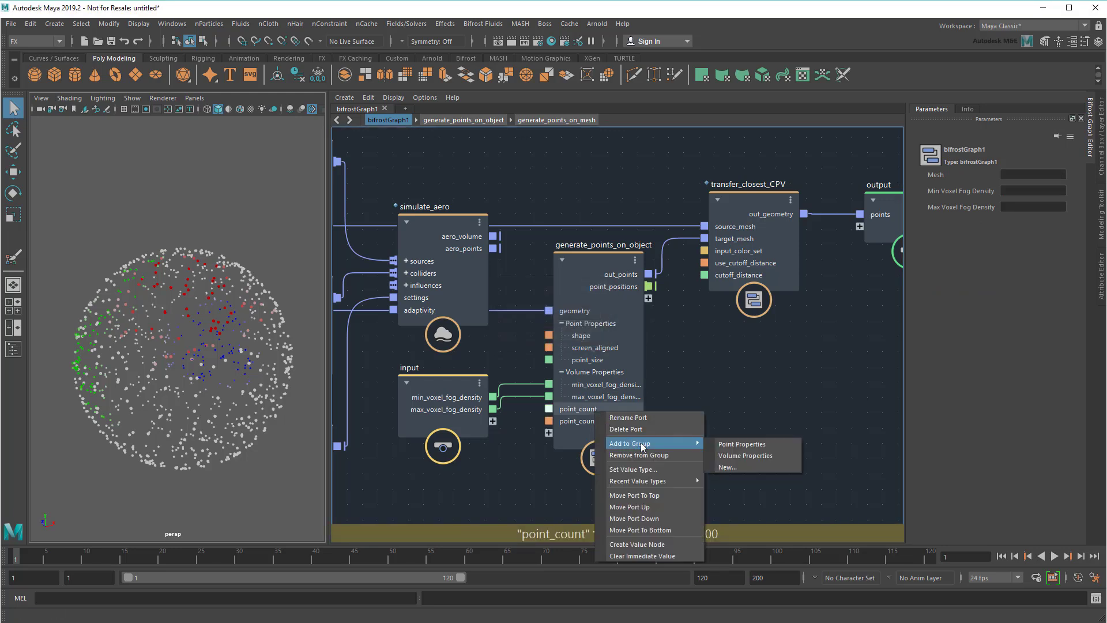
left_click(736, 464)
type("Mesh")
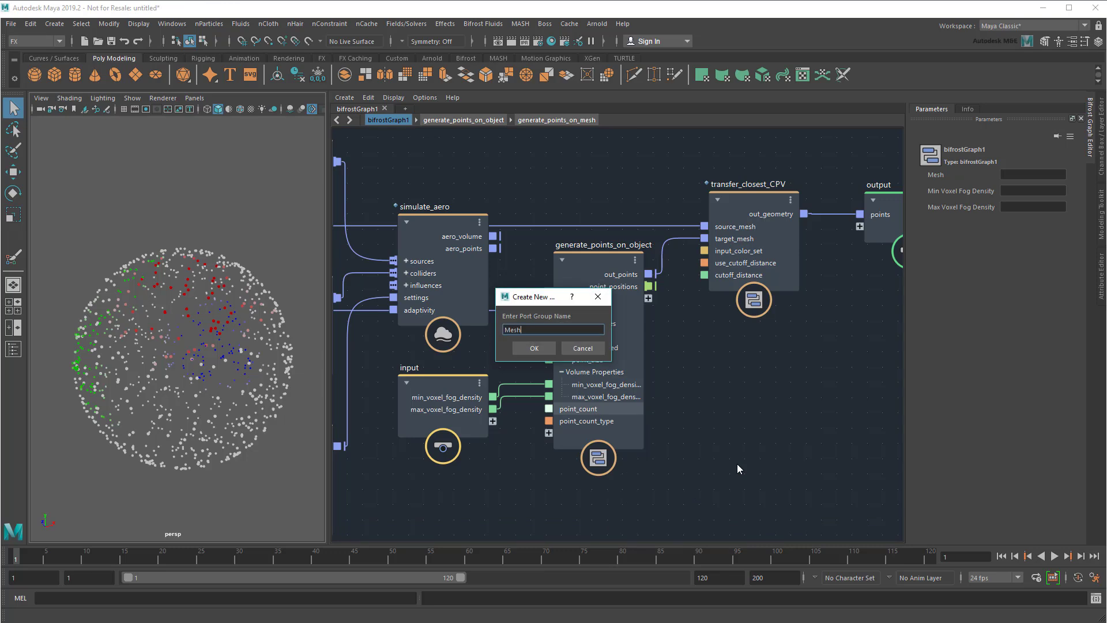
type(" Properties")
key("Return")
right_click(611, 434)
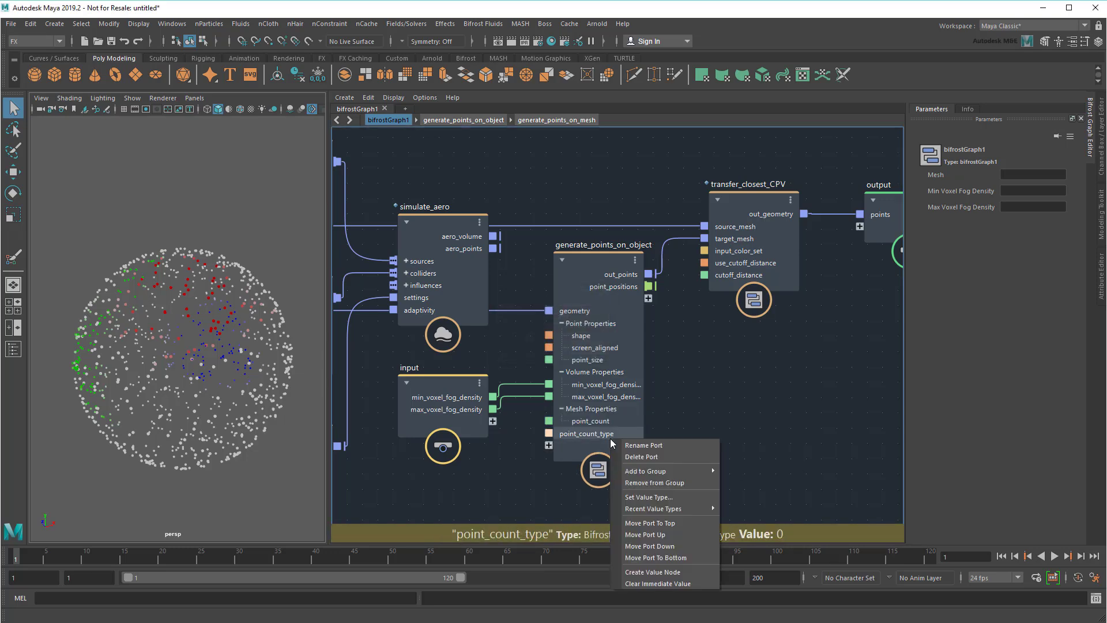
left_click(780, 493)
key("a")
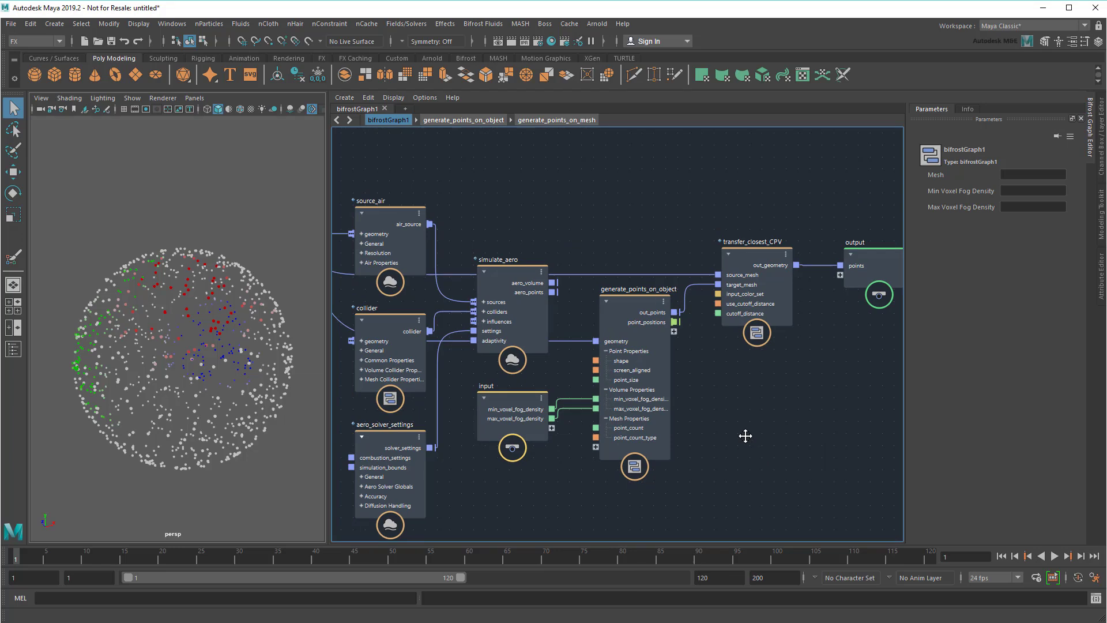